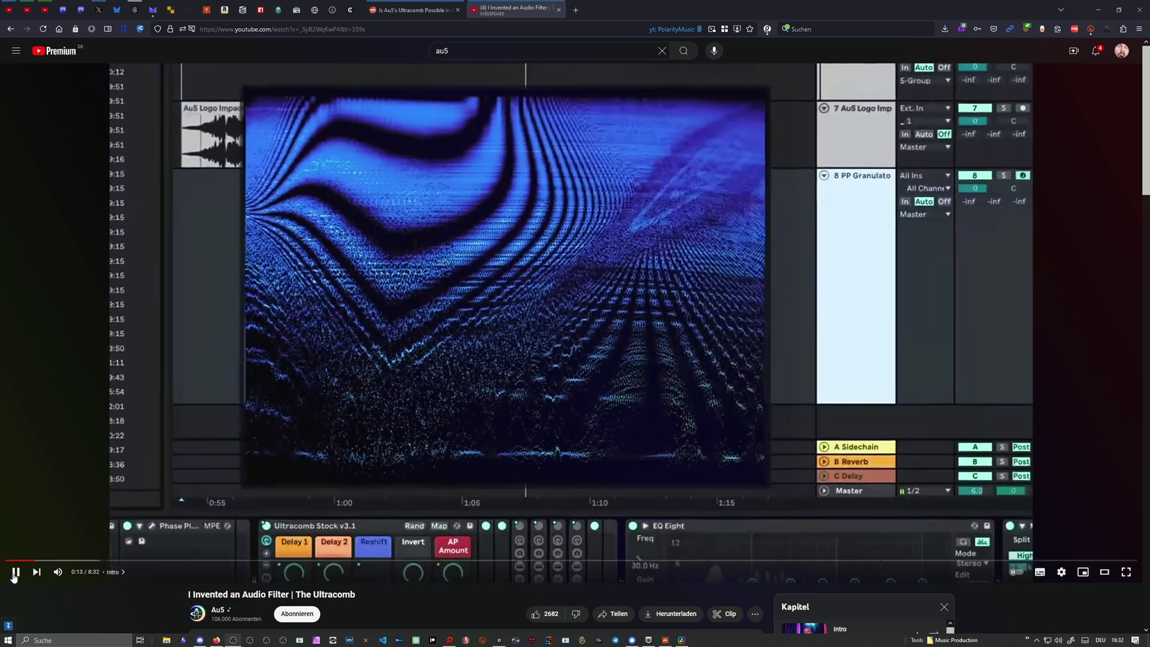
Step: Pause the Ultracomb video and seek to the device chain at the start of the Combining modules chapter, around 5:21
left_click(15, 573)
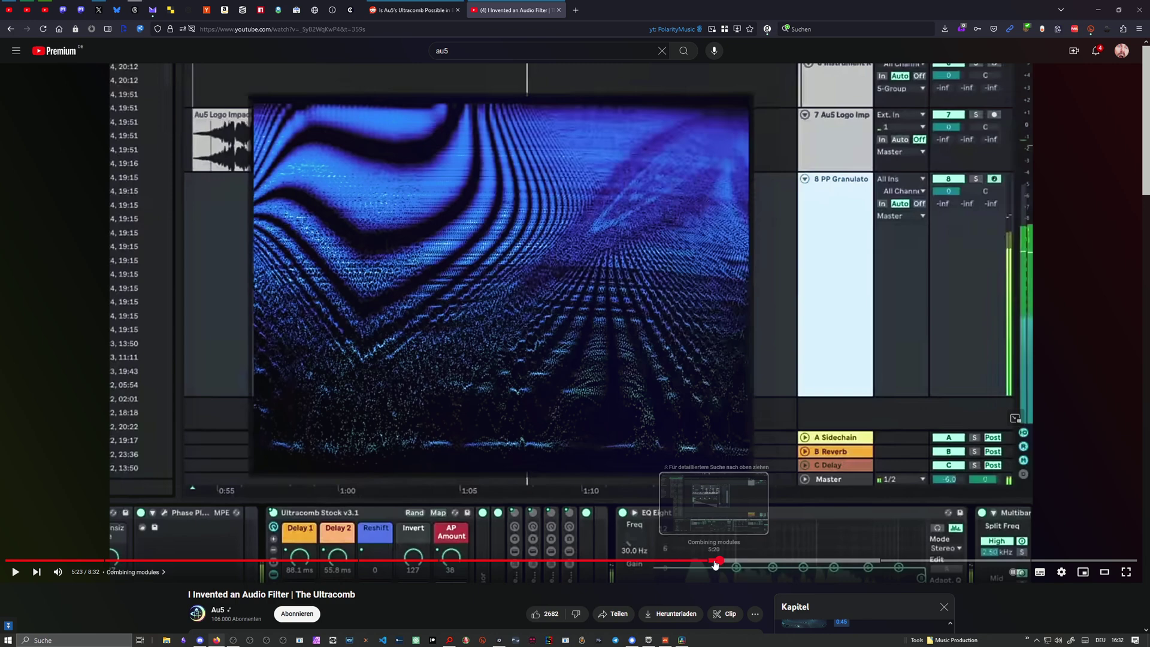
left_click(717, 561)
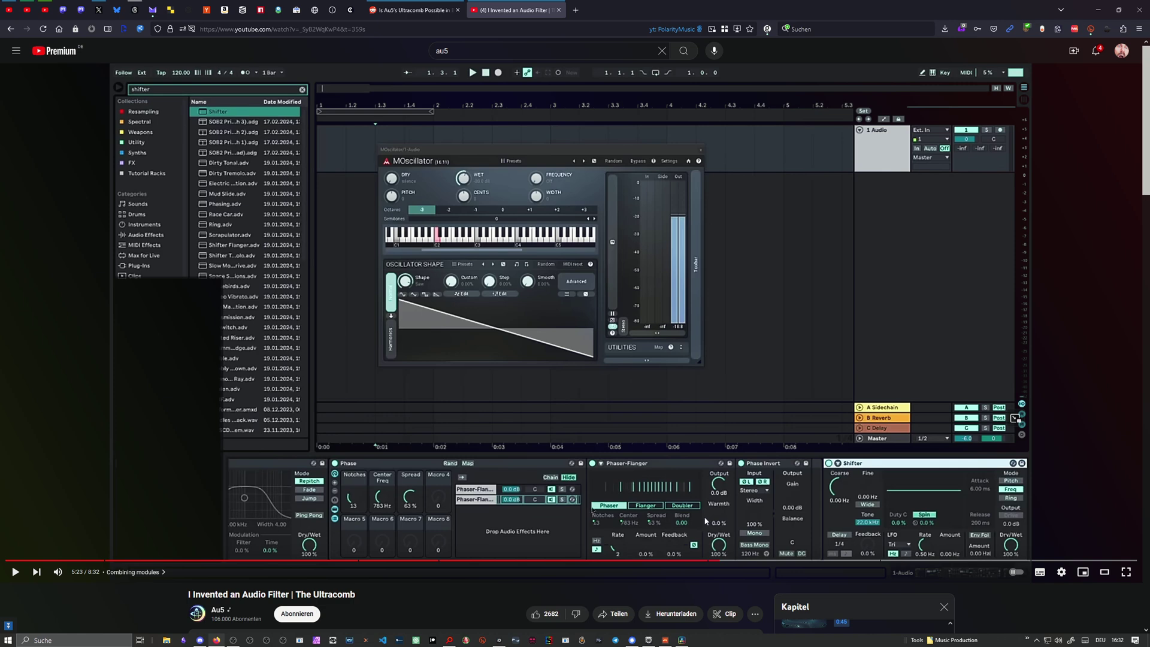
left_click(713, 561)
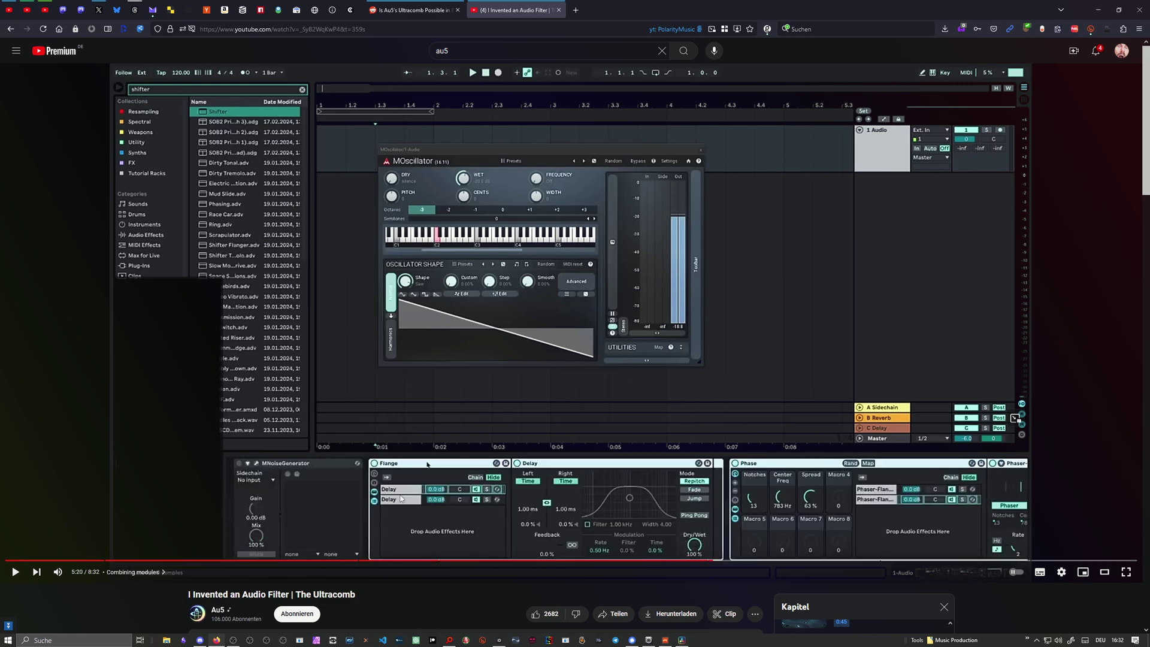
left_click(716, 560)
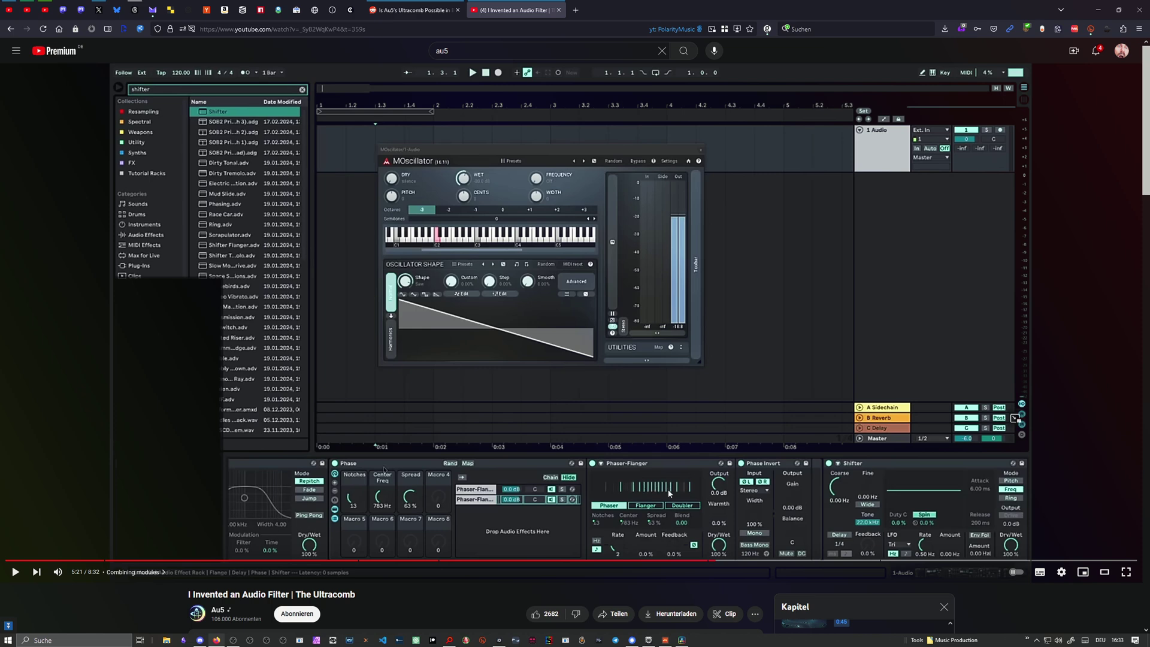
Step: Switch to Bitwig Studio and insert two EQ Curve Analyzer 2 plug-ins on the empty track, the first as generator, with the second's window open
left_click(665, 639)
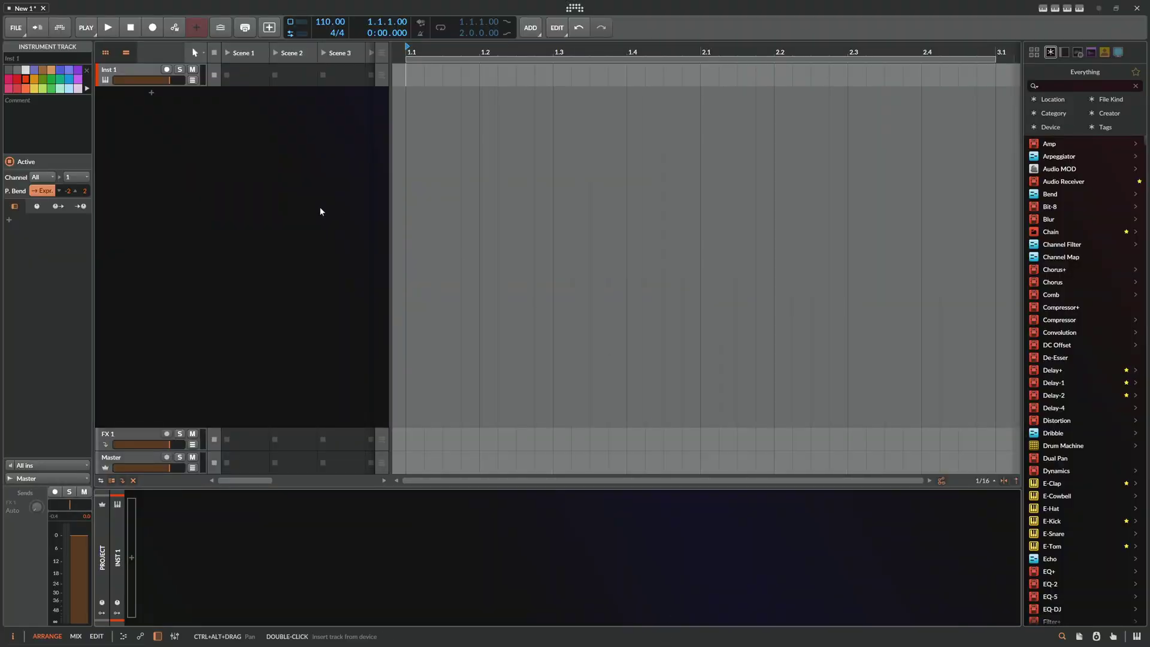
left_click(170, 287)
left_click(132, 558)
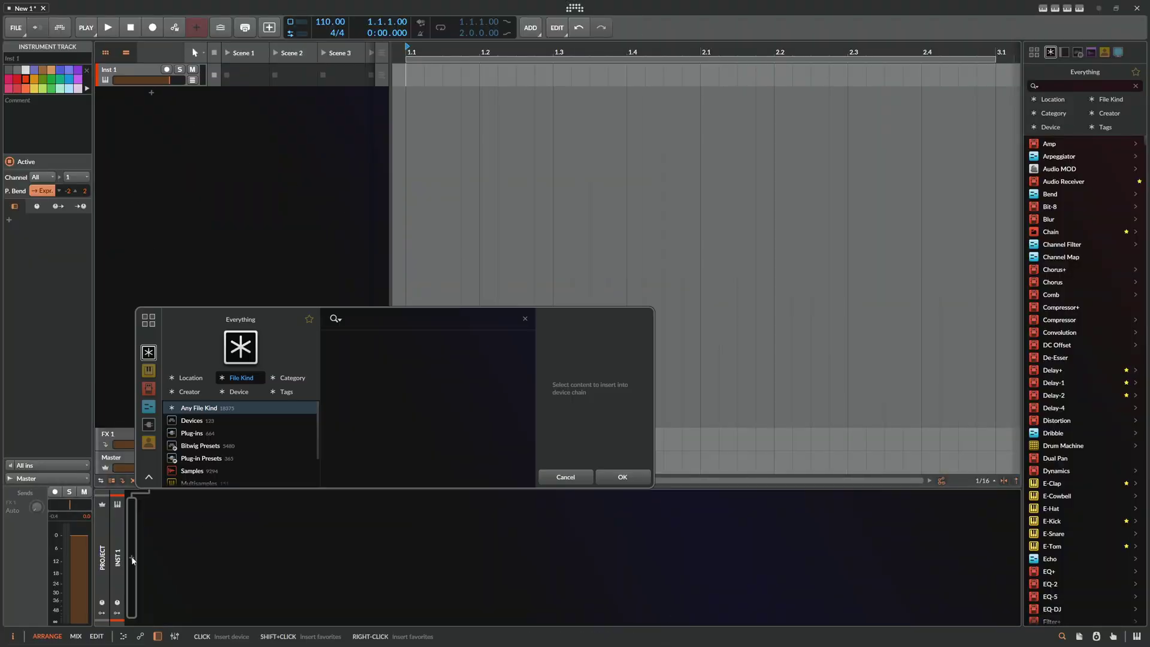
type("eq")
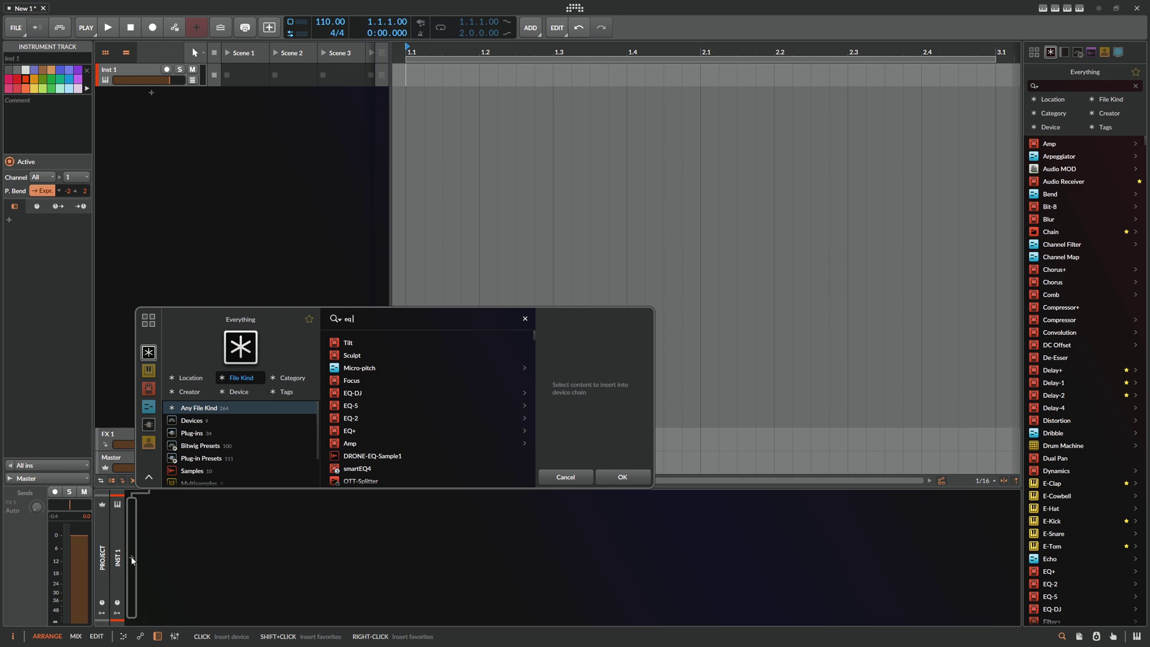
type(" an")
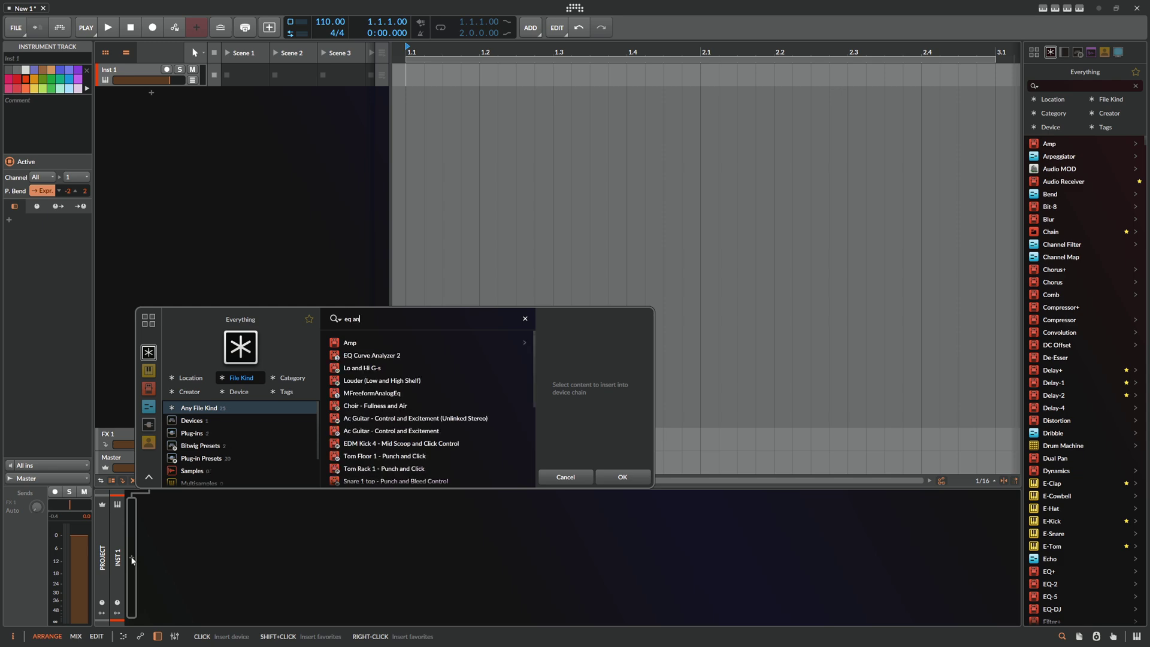
key("Down")
key("Down")
key("Return")
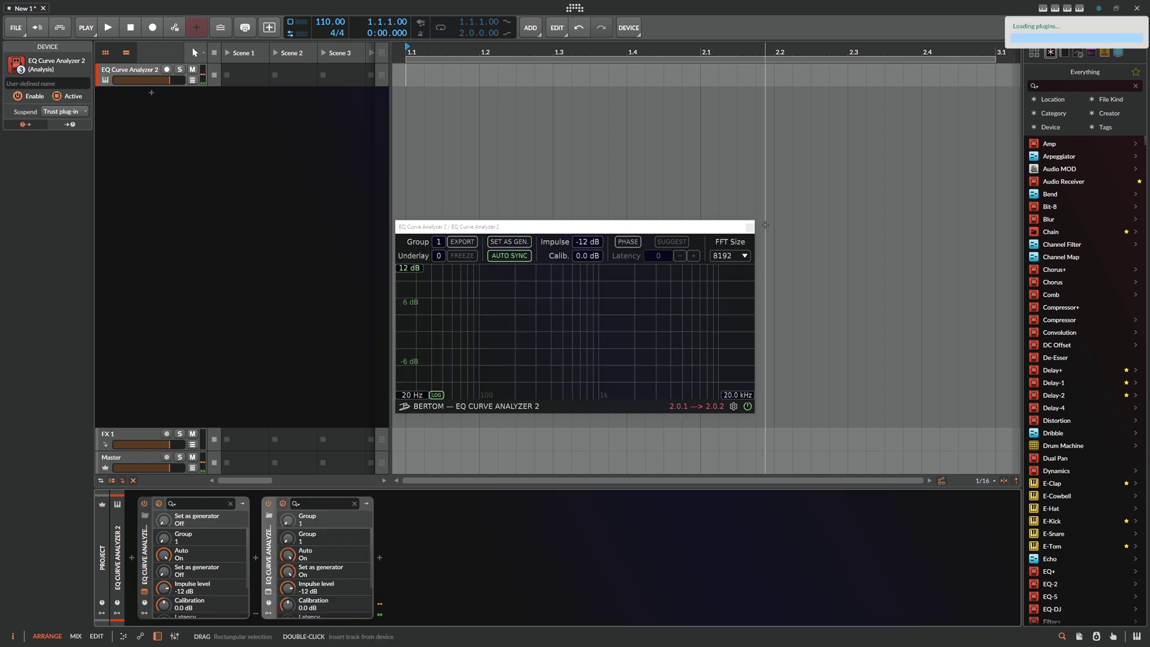
left_click(749, 226)
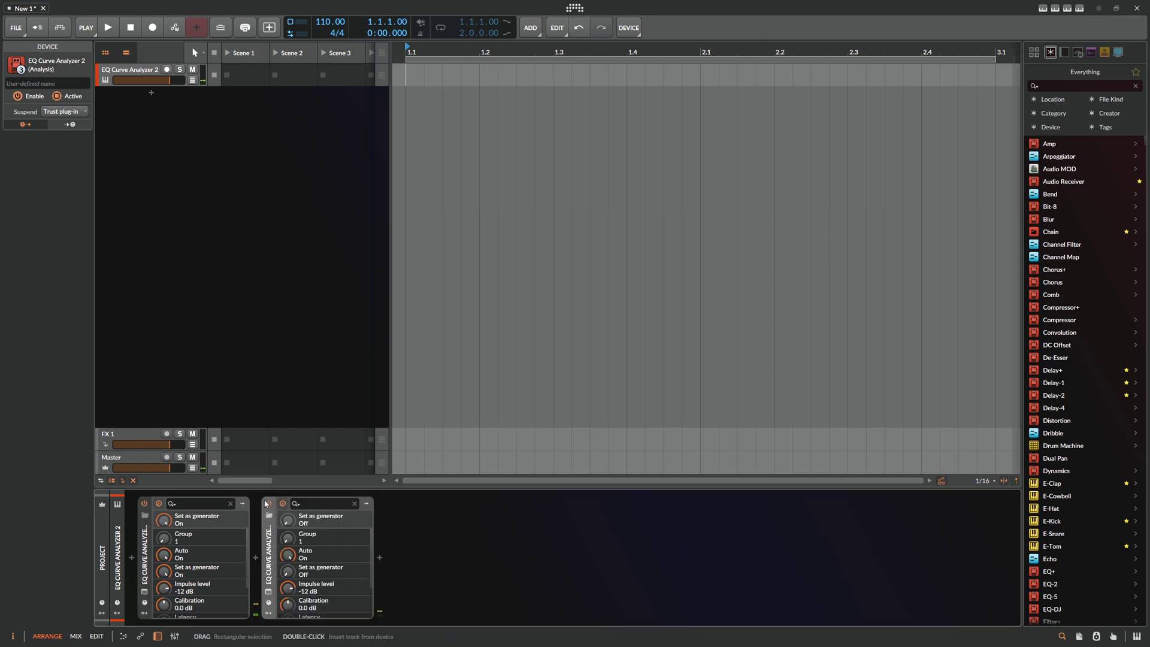
left_click(269, 592)
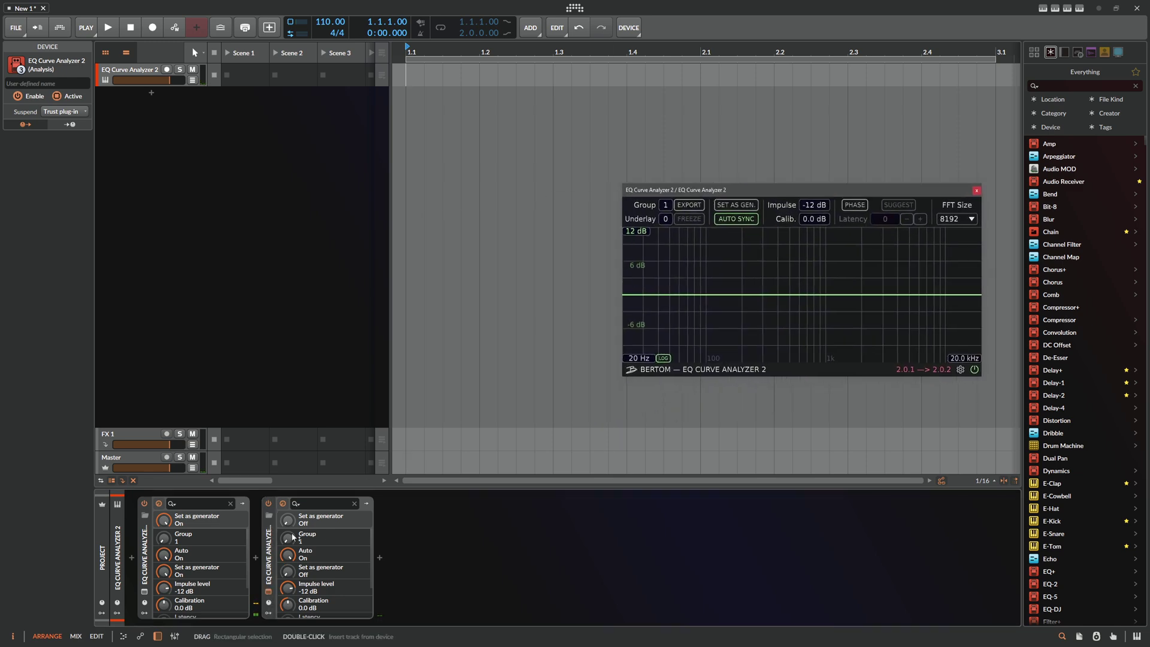
Step: Insert an FX Grid device between the two EQ Curve Analyzer 2 plug-ins
left_click(255, 558)
type("fx gr")
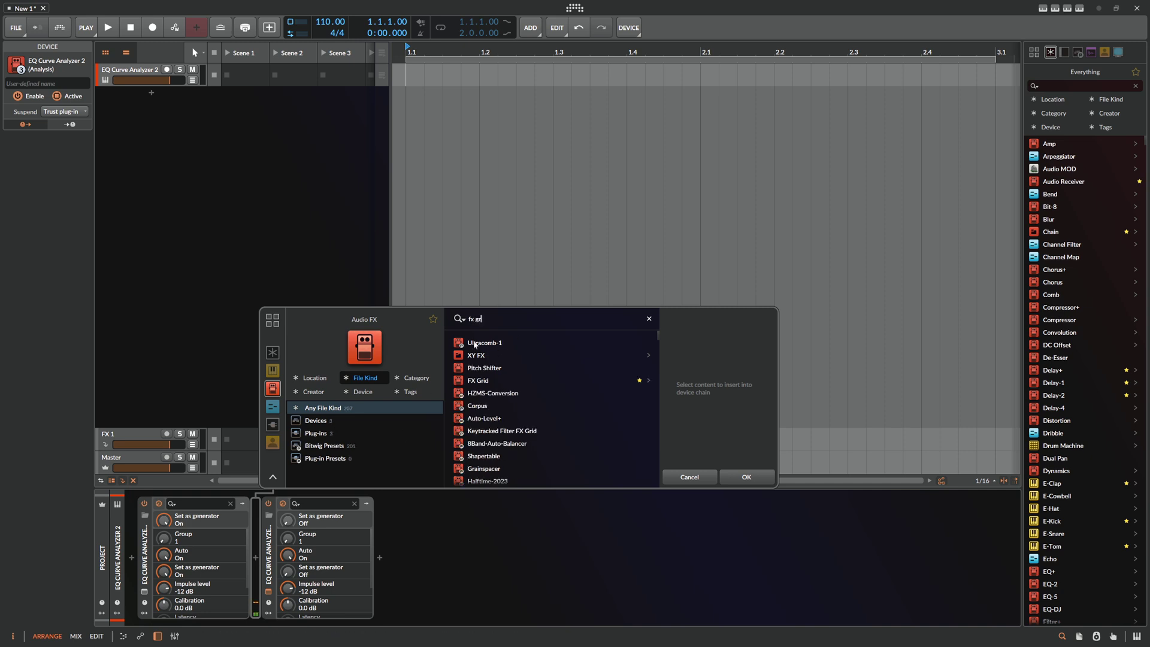
double_click(489, 381)
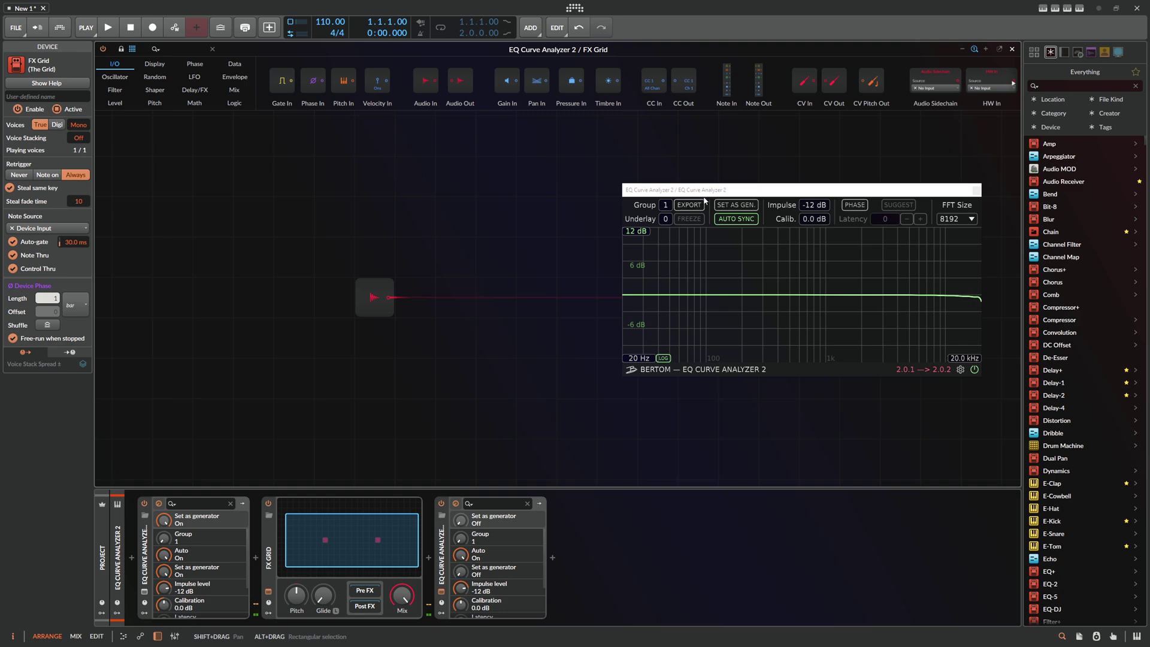
Step: Arrange the grid's audio input and output beside the analyzer window and insert an All-pass module between them
left_click_drag(705, 191, 869, 148)
left_click_drag(652, 207, 493, 190)
left_click_drag(581, 270, 500, 269)
left_click_drag(331, 230, 377, 226)
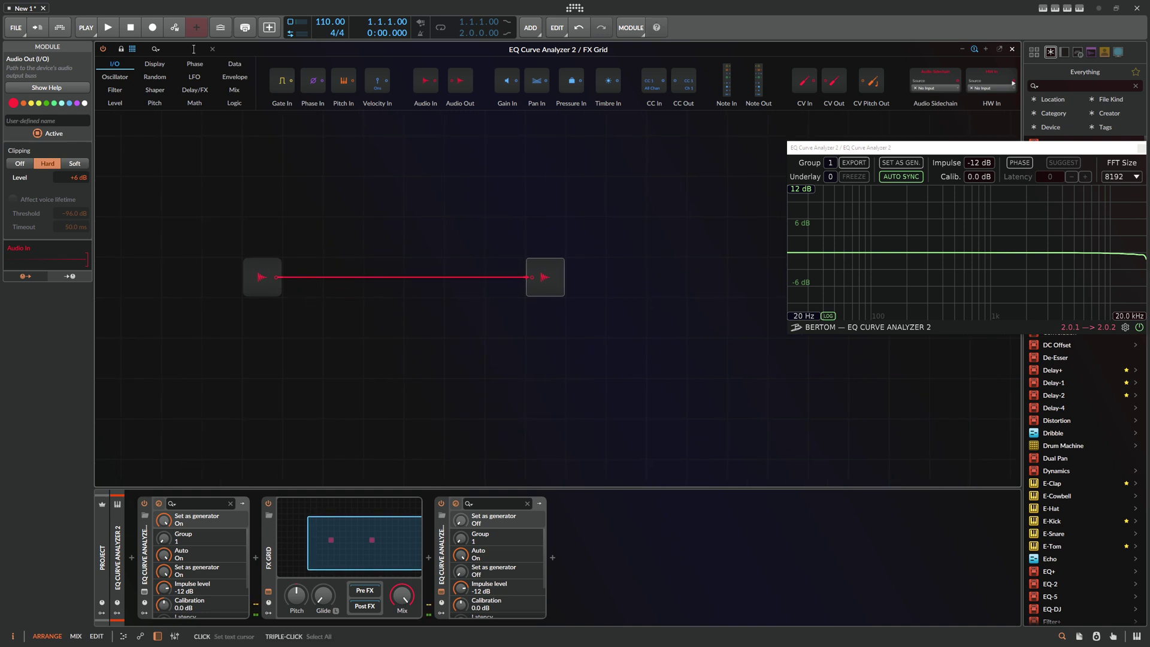
type("all")
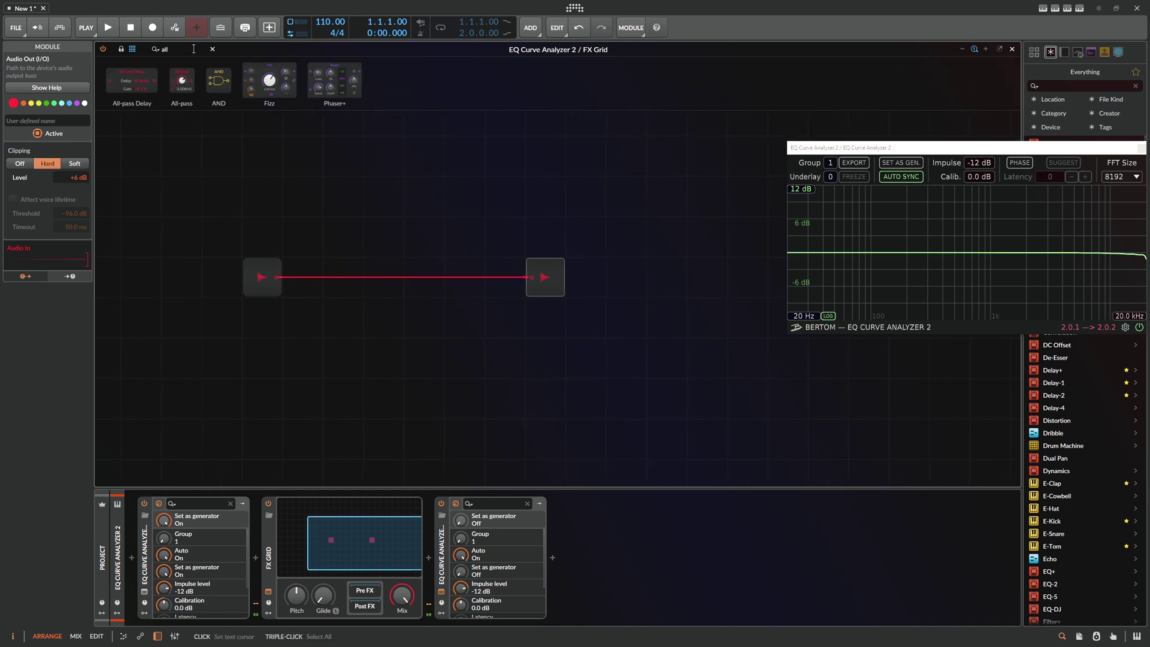
left_click_drag(181, 80, 384, 313)
Step: Turn on the analyzer's phase display and apply its suggested latency compensation
left_click_drag(863, 147, 702, 155)
left_click(858, 166)
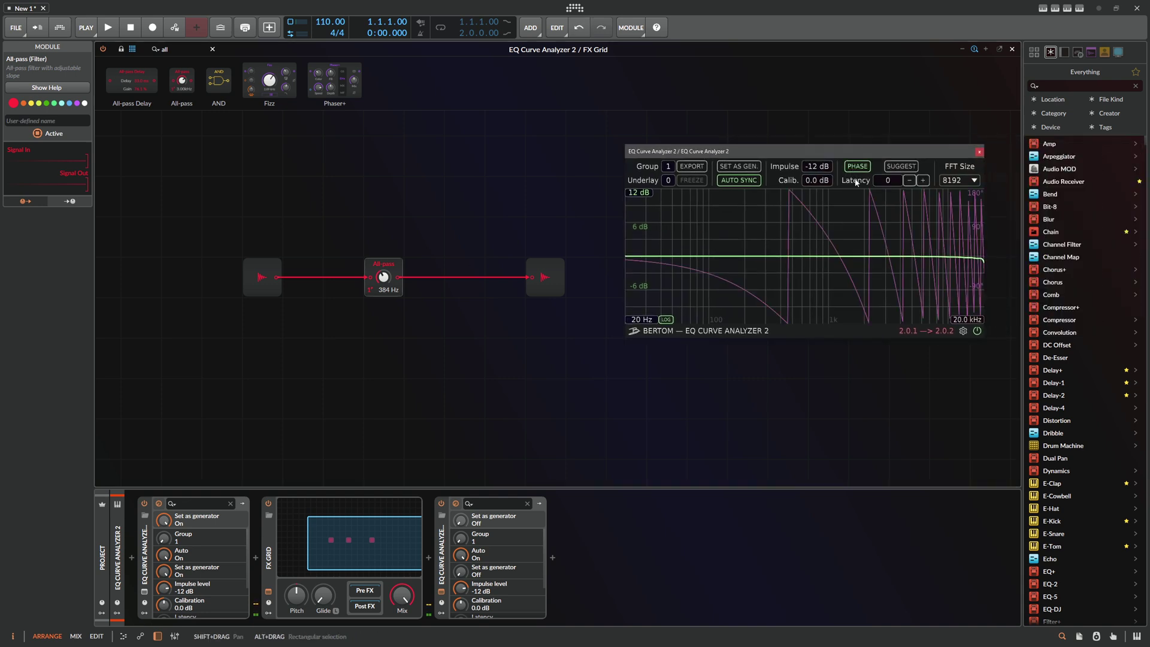
left_click(901, 167)
left_click_drag(851, 153, 863, 131)
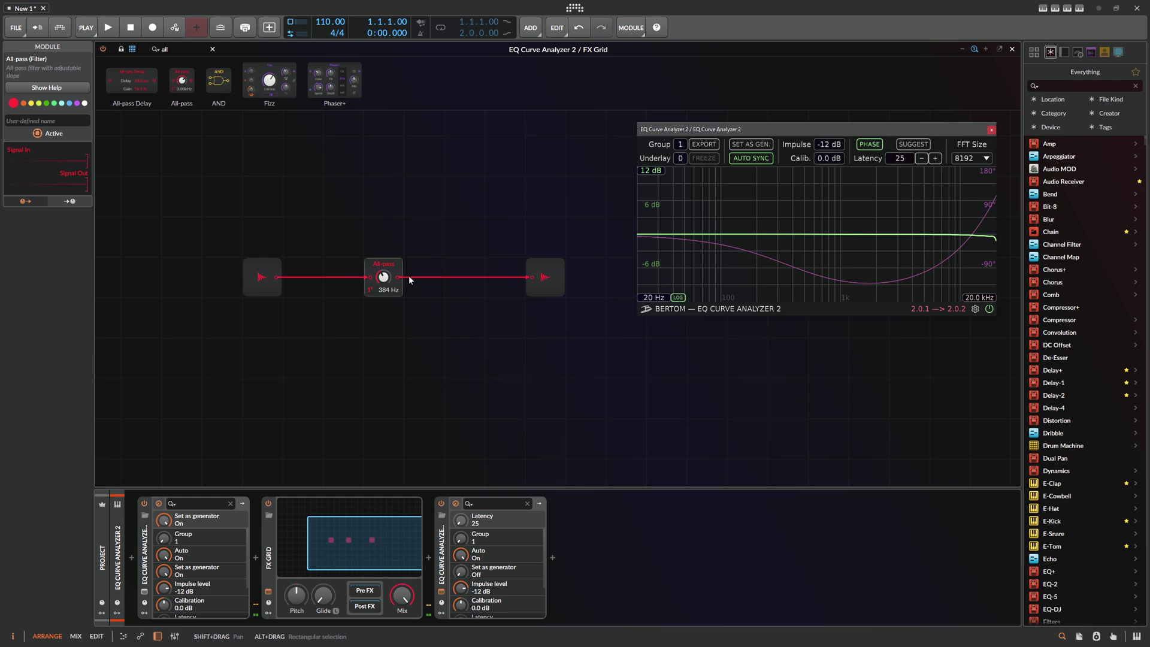
Step: Set the All-pass frequency to 1.01 kHz and the FX Grid's Mix to 50 %
left_click_drag(385, 277, 384, 252)
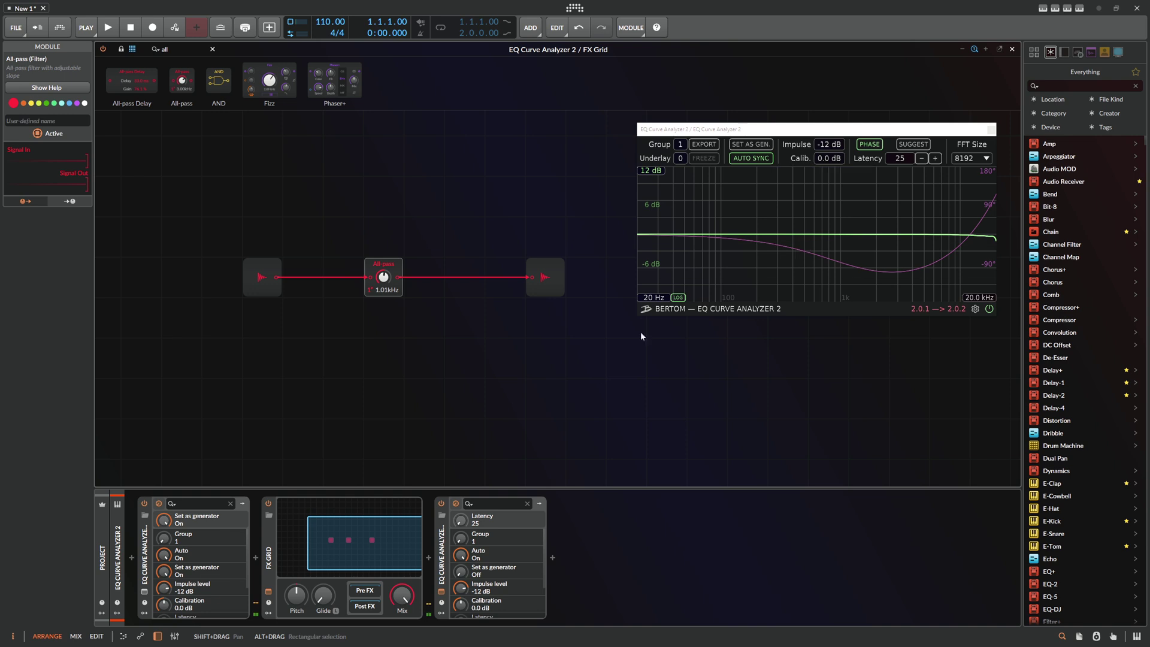
left_click_drag(404, 596, 404, 640)
left_click(406, 594, "ctrl")
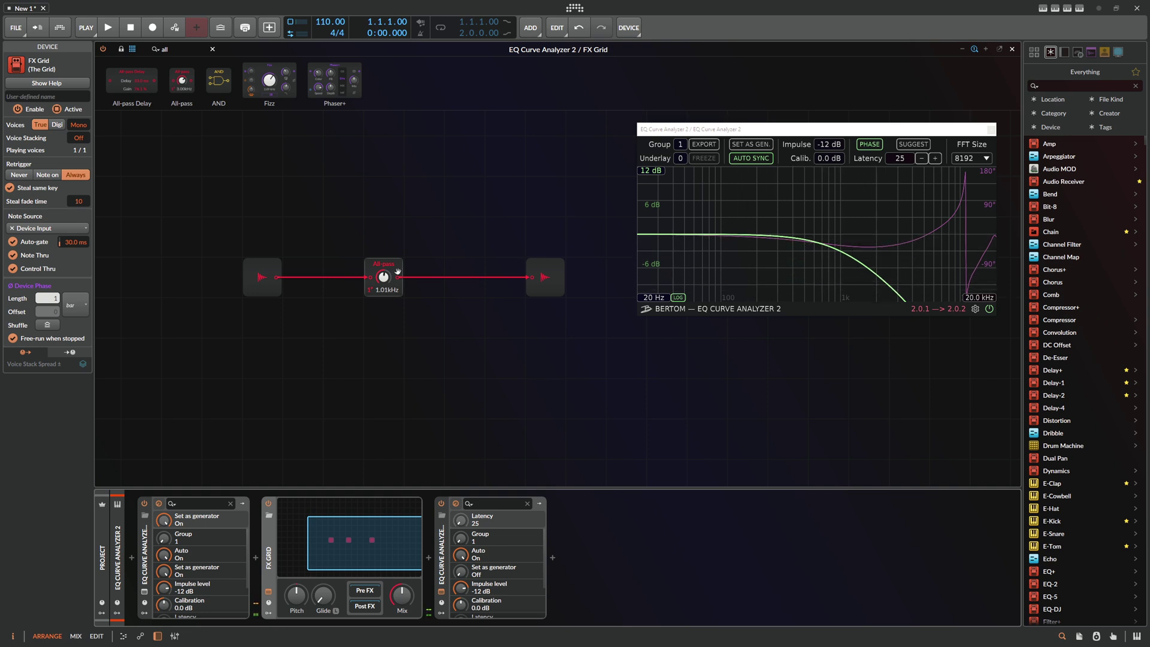
Step: Tune the All-pass to 785 Hz, switch it to second order, and set the analyzer latency to 23
mouse_move(397, 274)
left_mouse_down()
mouse_move(397, 307)
mouse_move(396, 281)
left_mouse_up()
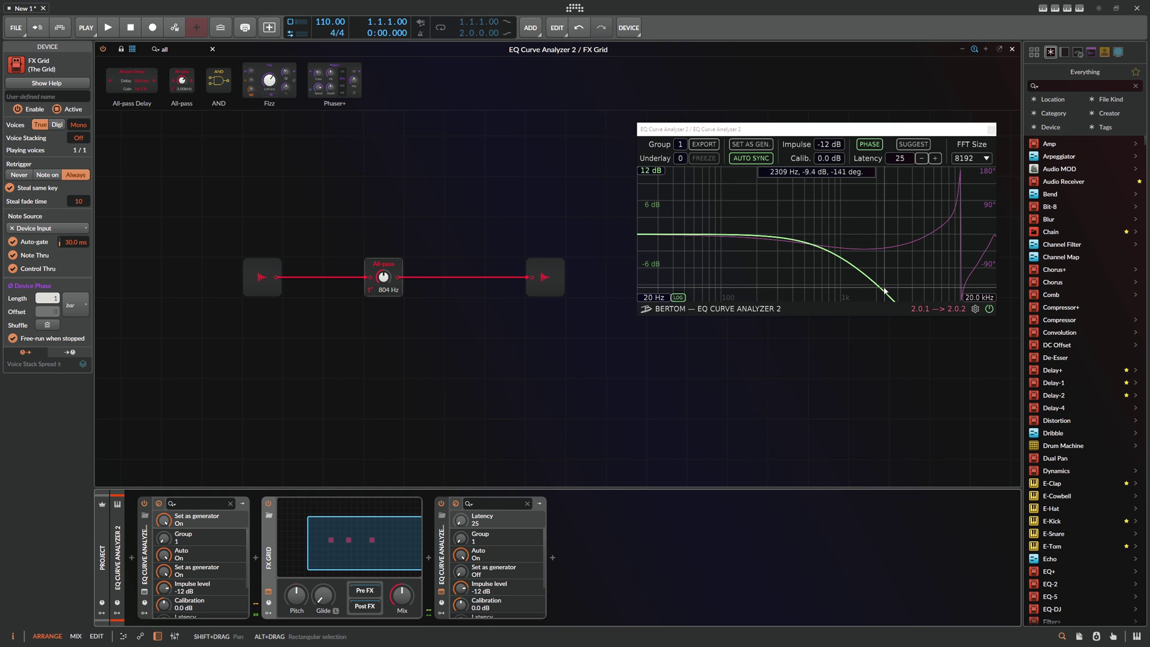
mouse_move(384, 277)
left_mouse_down()
mouse_move(383, 293)
mouse_move(389, 278)
left_mouse_up()
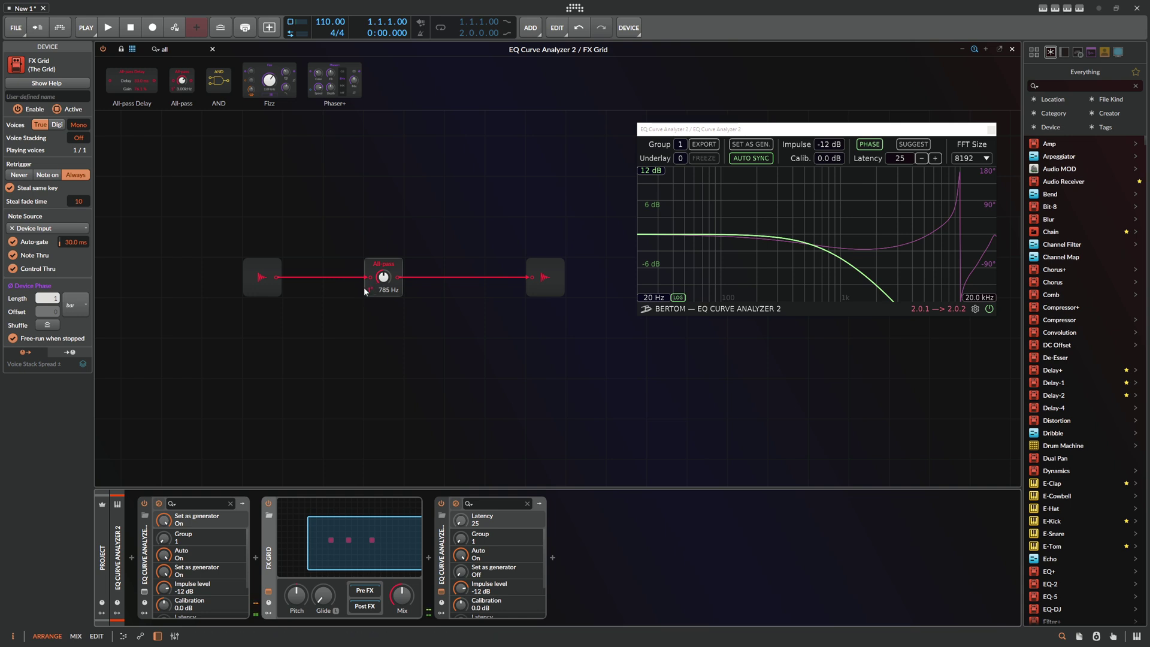
left_click_drag(370, 292, 369, 279)
mouse_move(747, 266)
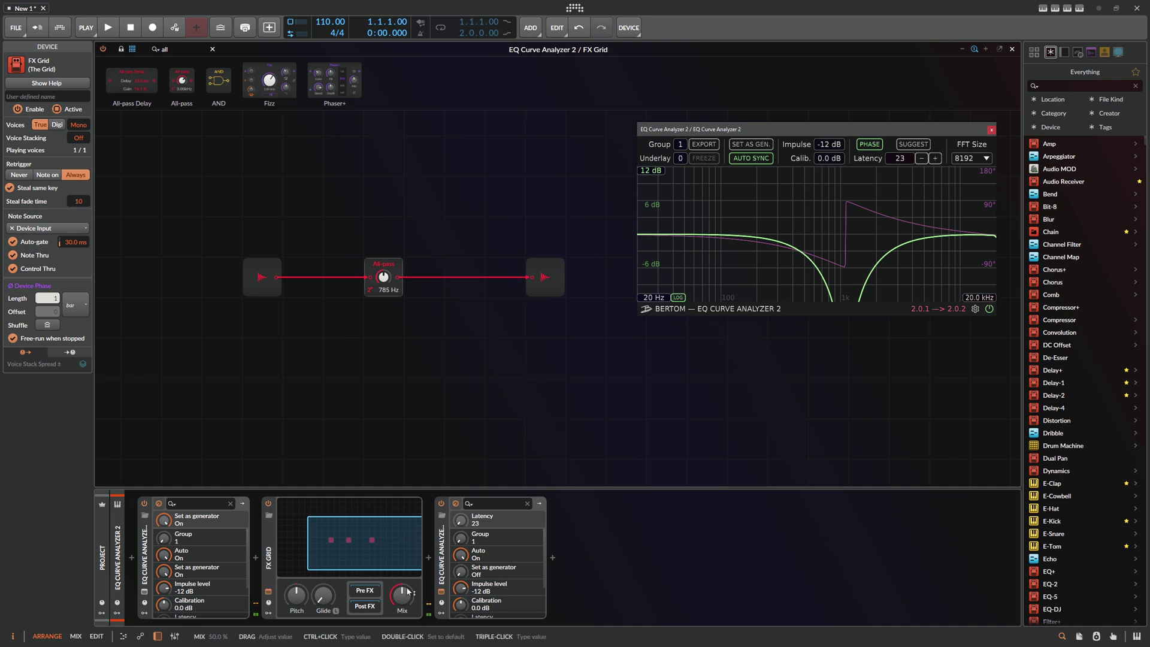
mouse_move(866, 236)
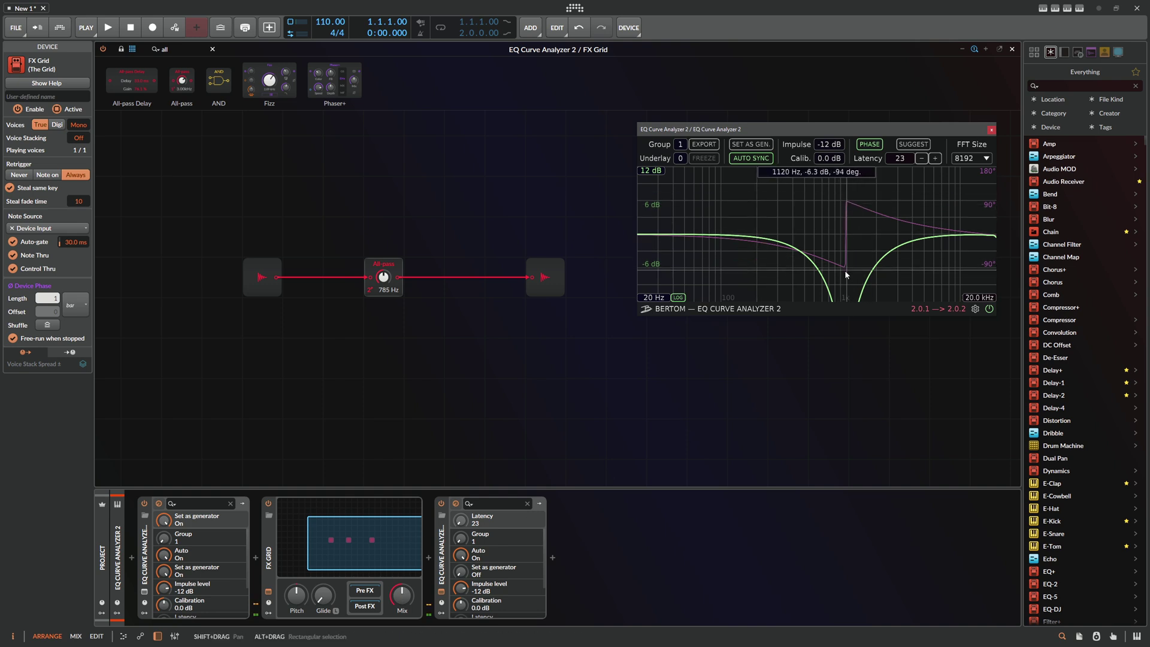
Step: Duplicate the All-pass into a series chain of four and tune them to 451, 451, 384 and 823 Hz
left_click_drag(384, 277, 424, 271)
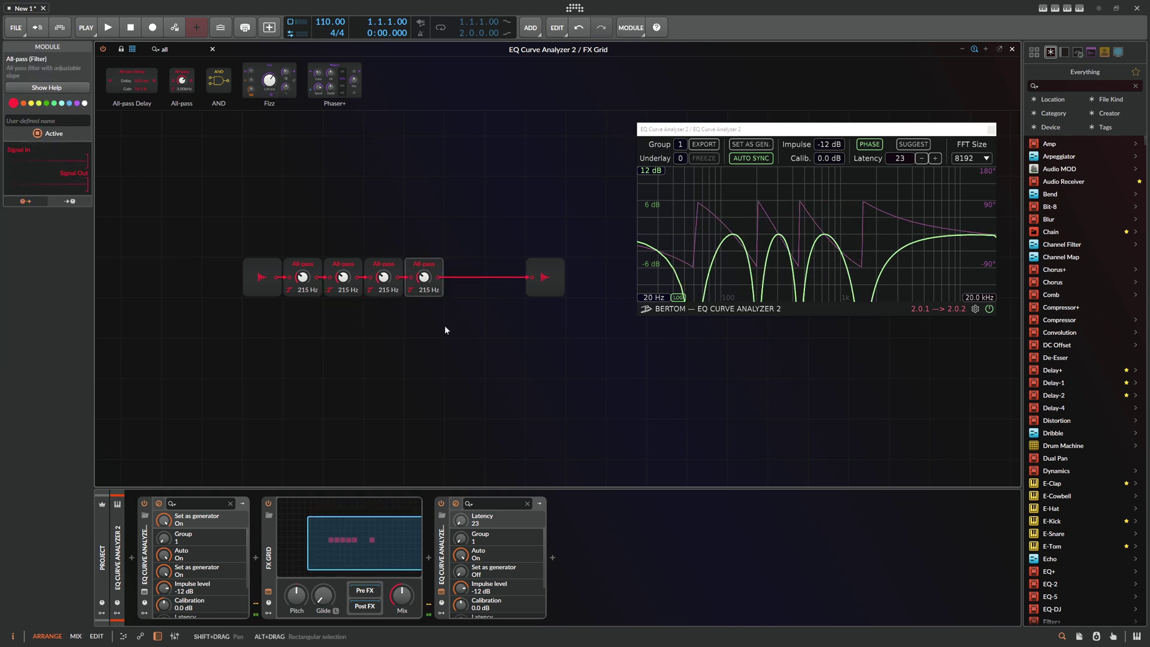
left_click_drag(303, 277, 387, 292)
left_click_drag(346, 279, 347, 293)
left_click_drag(306, 280, 307, 285)
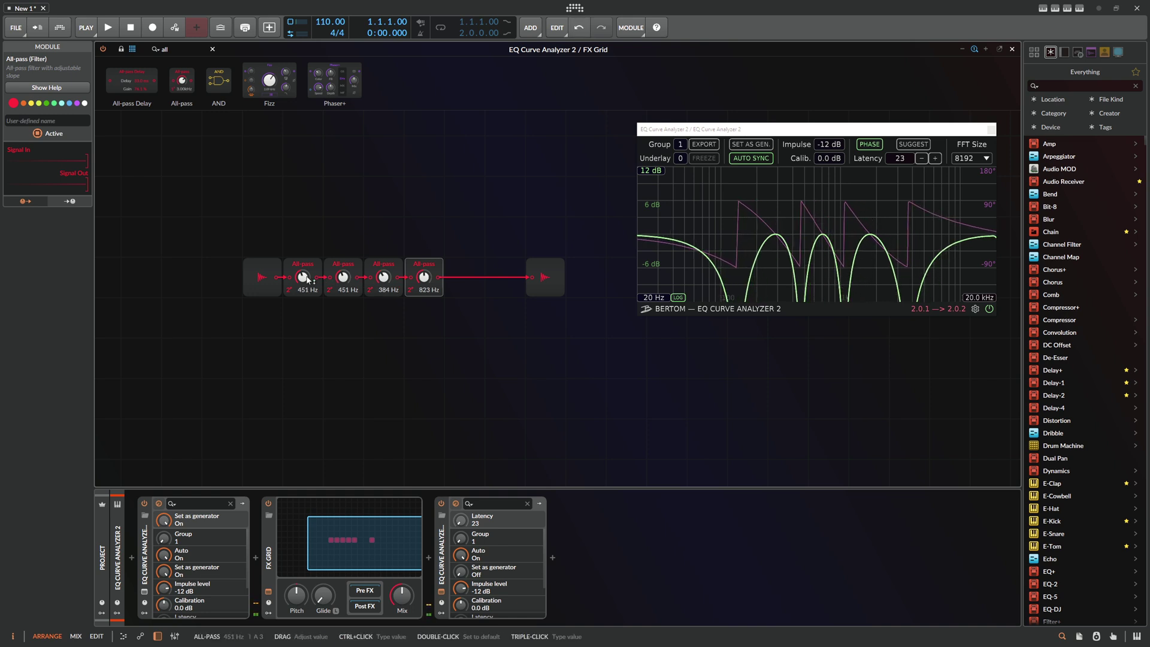
Step: Turn off both EQ Curve Analyzer 2 plug-ins and insert a Test Tone device before the FX Grid
left_click(144, 503)
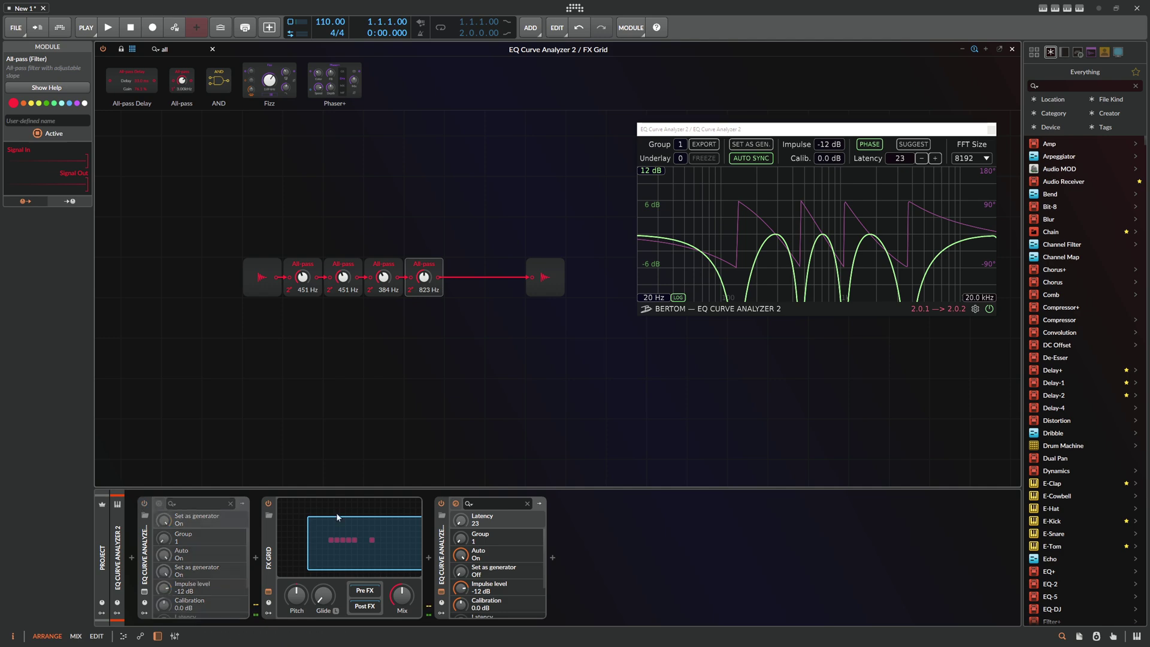
left_click(442, 505)
left_click(256, 559)
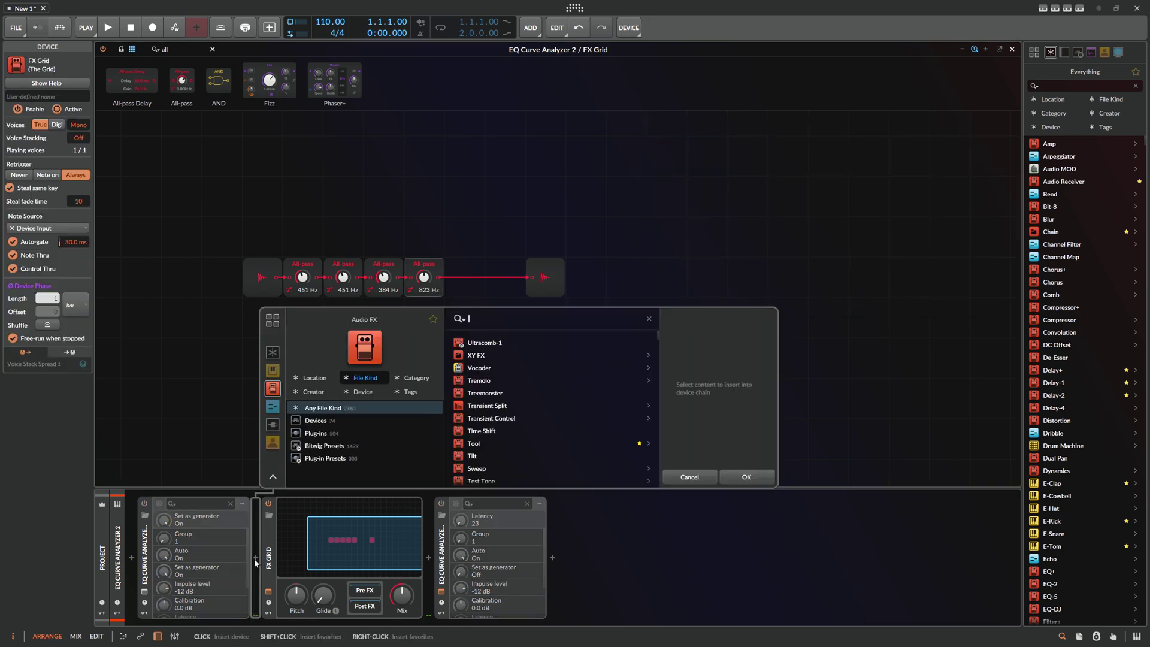
type("test")
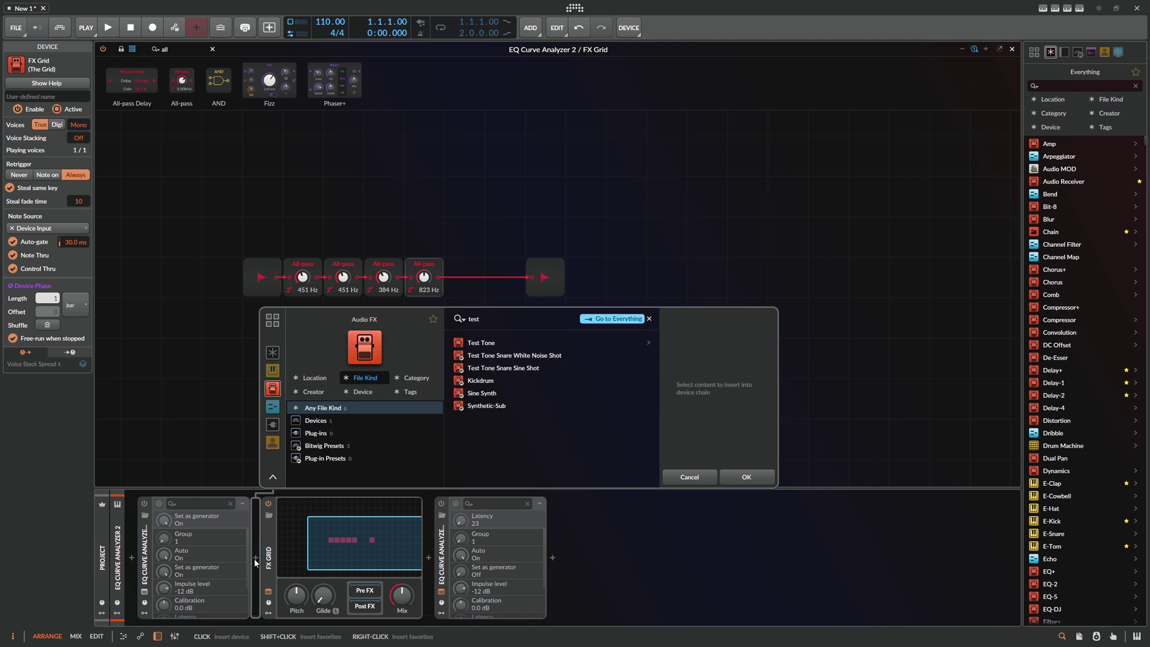
double_click(481, 342)
Step: Set the Test Tone's waveform to Saw Up and its frequency to 10.9 Hz
left_click(296, 504)
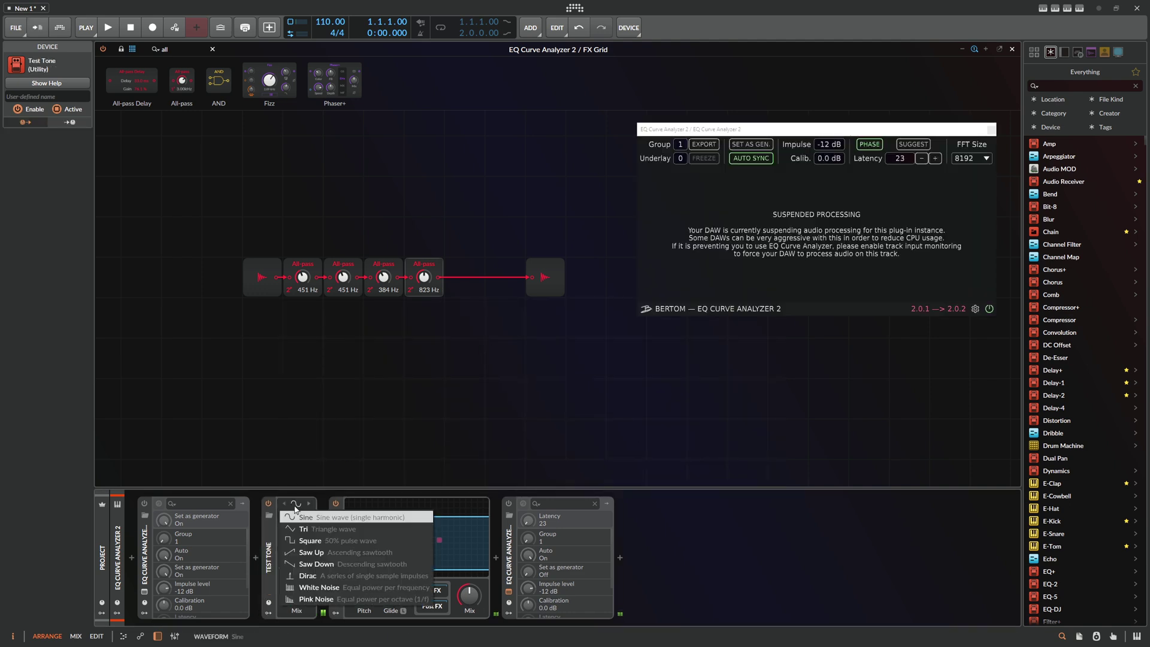
left_click(311, 552)
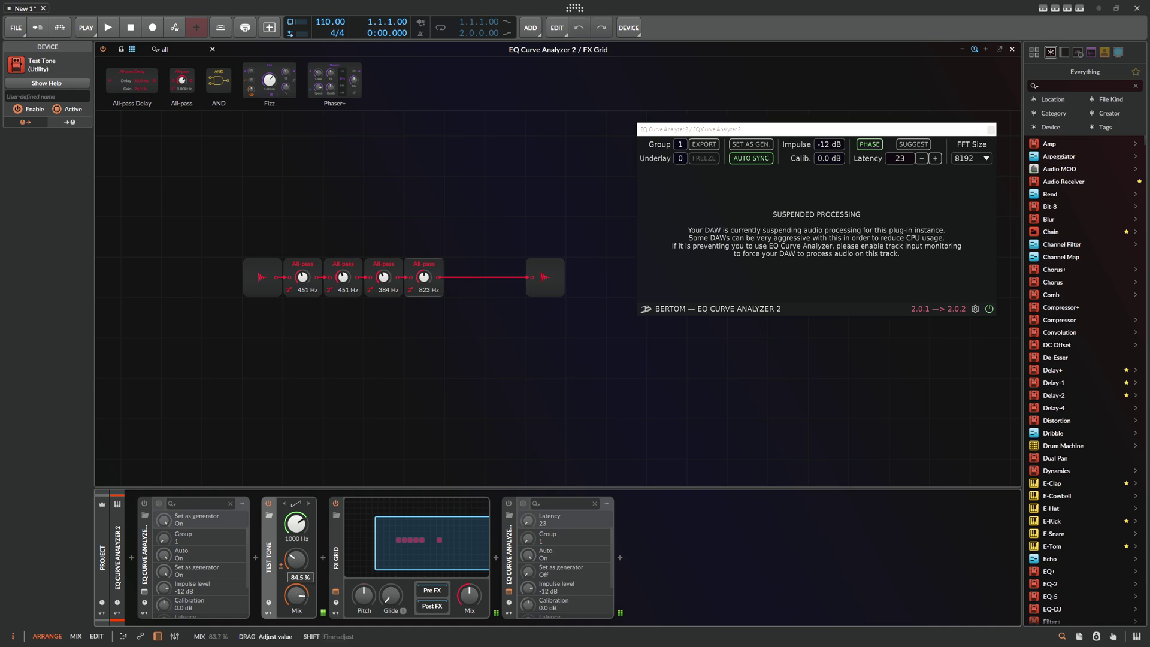
mouse_move(297, 525)
left_mouse_down()
mouse_move(300, 562)
mouse_move(300, 546)
left_mouse_up()
Step: Sweep the four All-pass frequencies to 1.31 kHz, 823 Hz, 609 Hz and 4.15 kHz to audition the phasing on the saw
left_click_drag(385, 277, 385, 242)
left_click_drag(346, 277, 346, 252)
left_click_drag(304, 277, 302, 258)
left_click_drag(424, 277, 424, 275)
left_click_drag(383, 277, 384, 306)
left_click_drag(343, 277, 344, 293)
Step: Switch the Test Tone to White Noise and retune the four All-passes to 284 Hz, 1.01 kHz, 2.49 kHz and 923 Hz
left_click(296, 504)
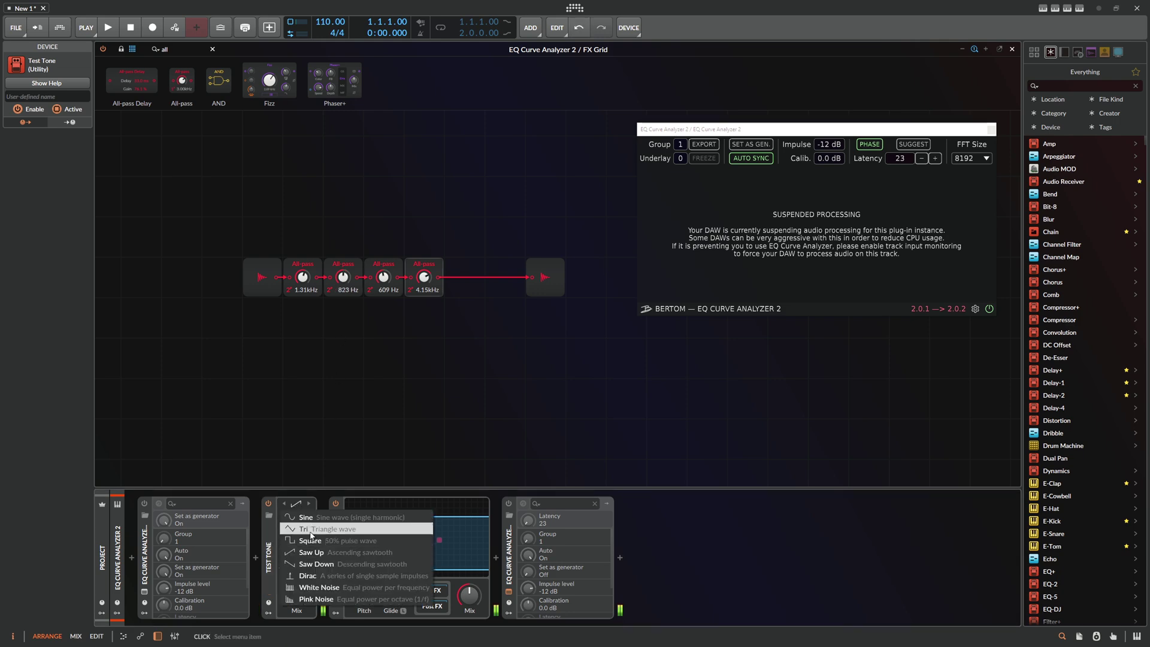
left_click(333, 592)
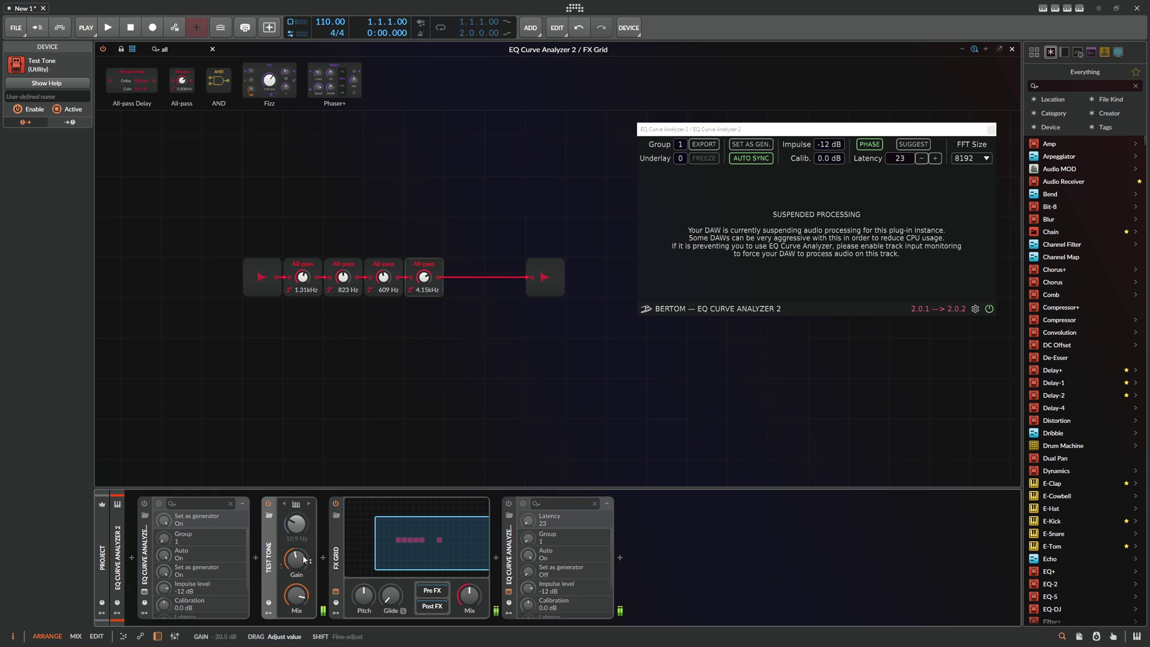
left_click_drag(304, 284, 383, 234)
left_click_drag(425, 277, 383, 295)
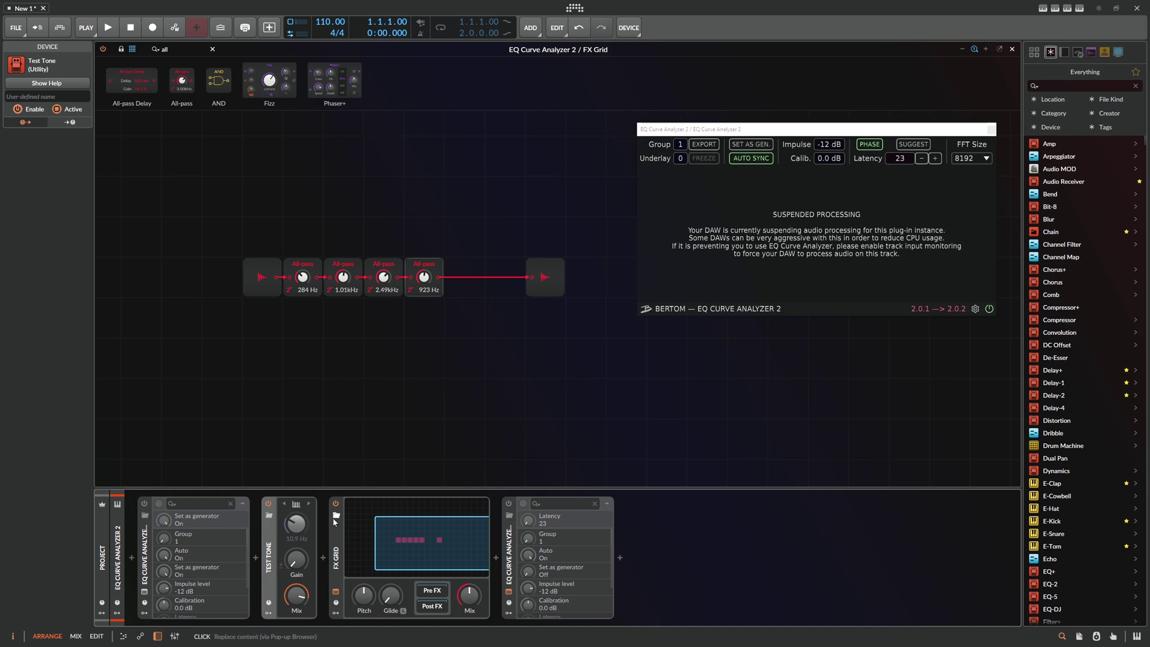
Step: Replace the FX Grid content with the Ultracomb-1 preset and bring its Disperser patch into view
left_click(335, 518)
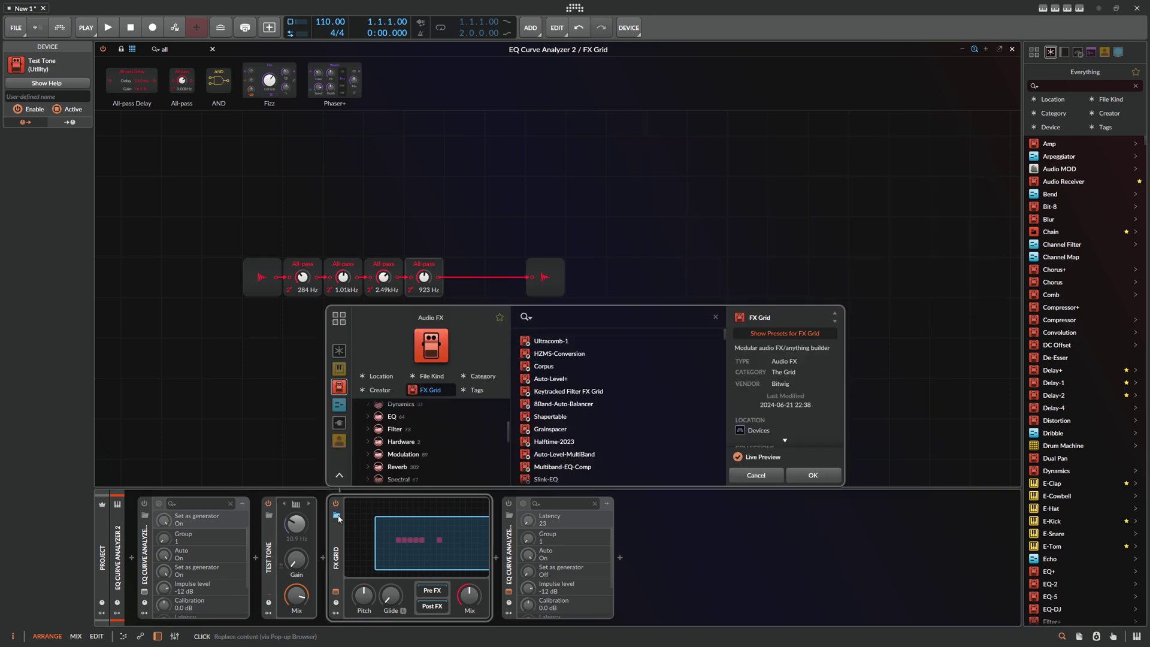
left_click(577, 340)
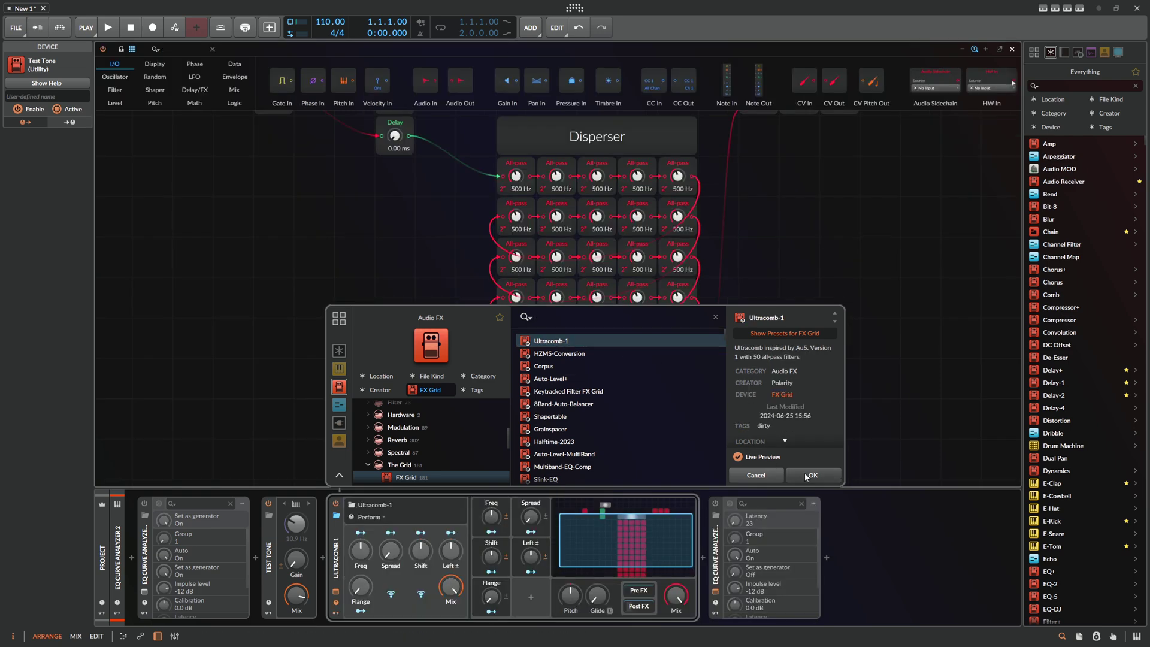
left_click(810, 476)
left_click_drag(445, 361, 665, 264)
left_click_drag(591, 277, 557, 238)
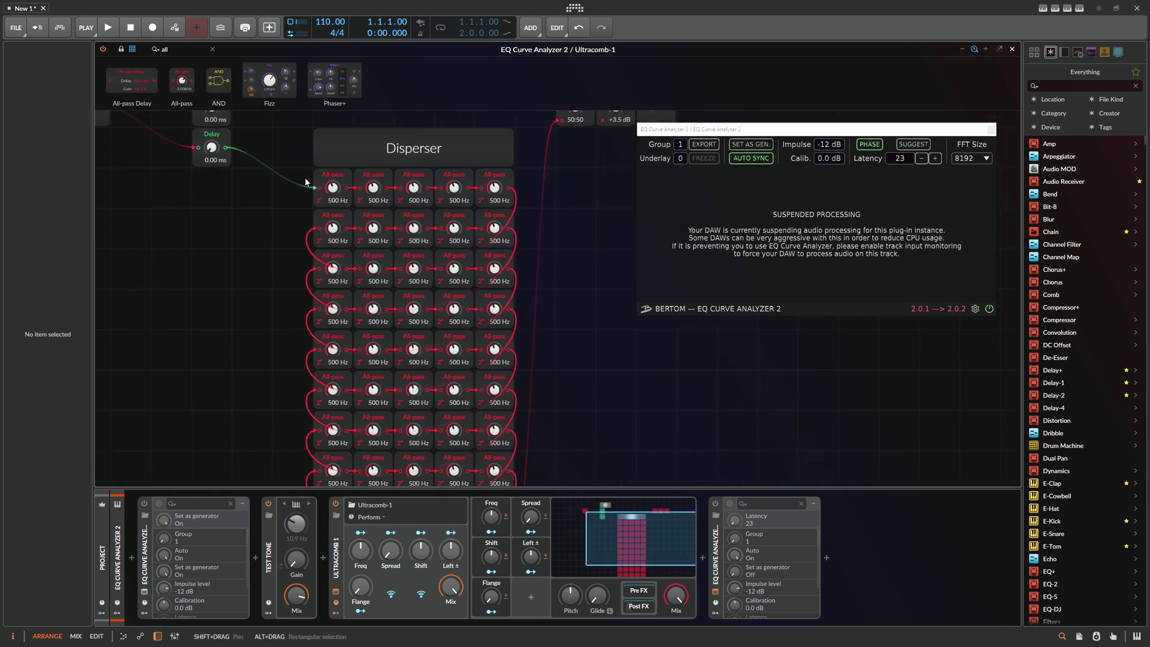
Step: Examine the Disperser's chained All-pass modules and the parallel Flanger delays feeding them
left_click_drag(294, 169, 522, 467)
left_click_drag(310, 41, 318, 201)
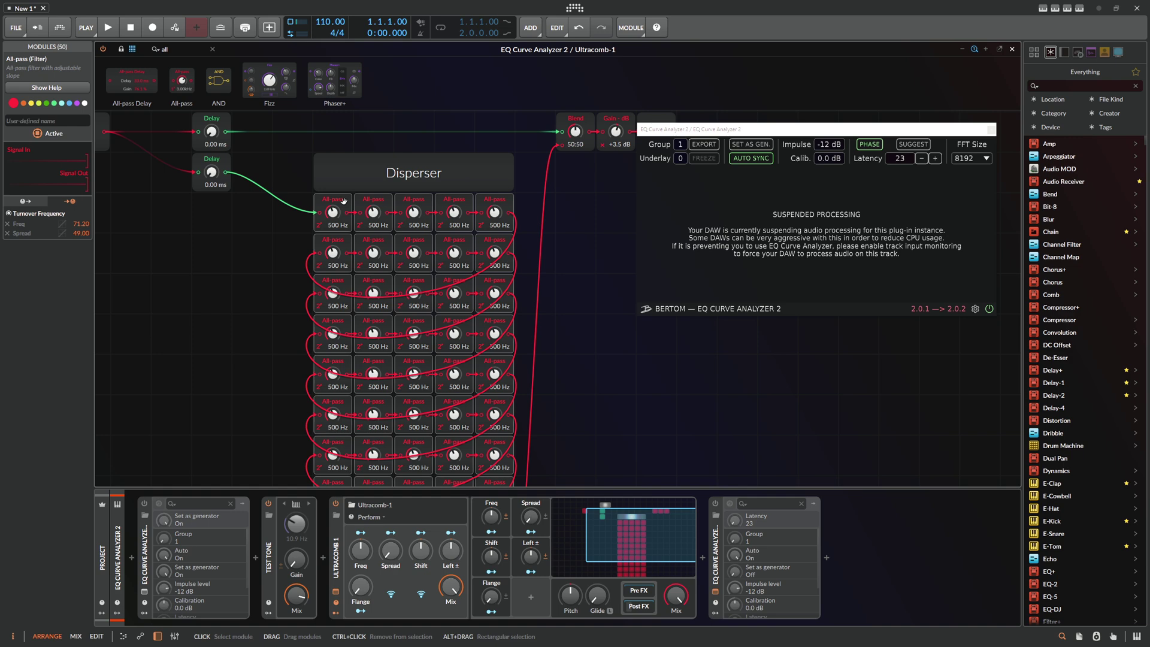
scroll(349, 200, "down", 2)
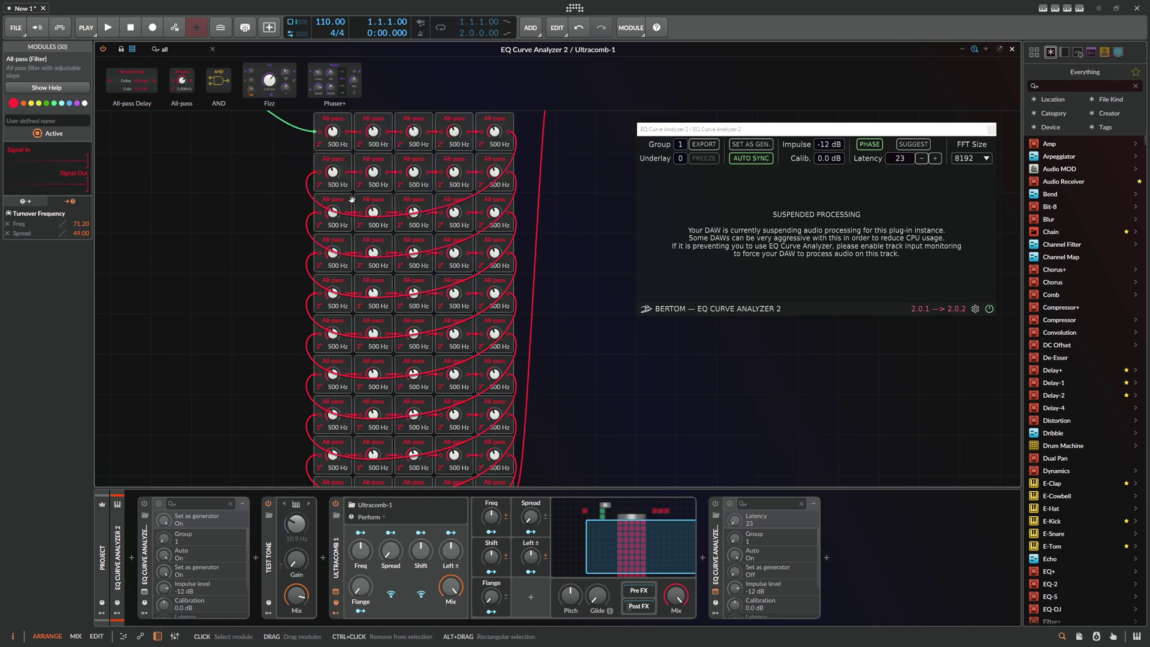
scroll(352, 198, "up", 2)
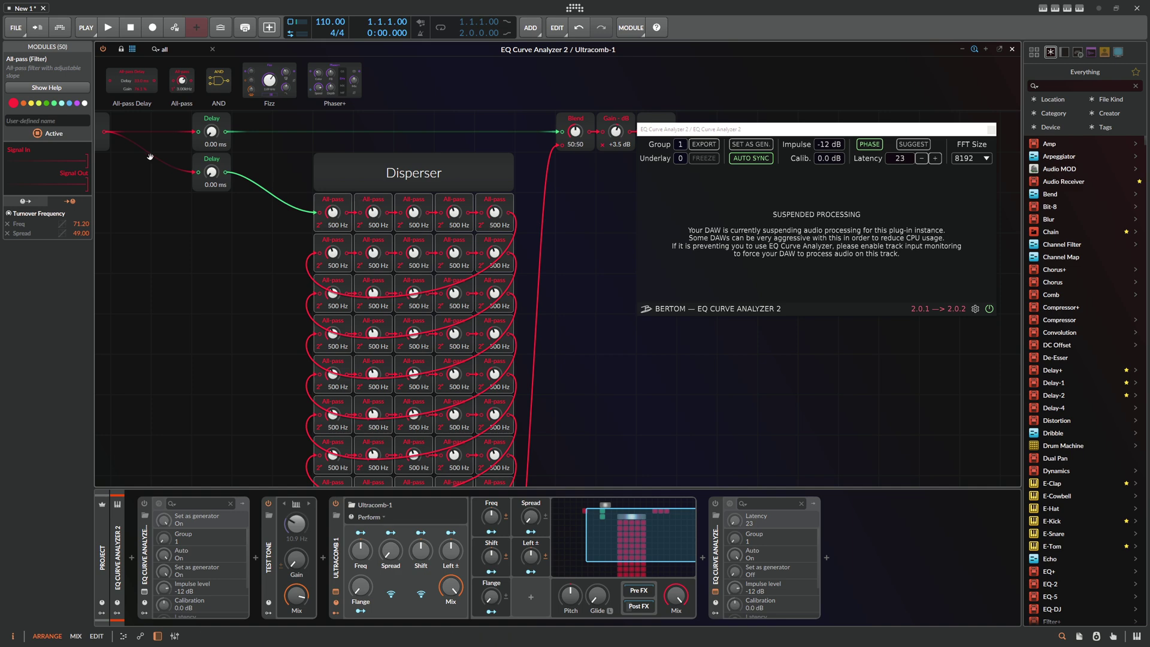
left_click_drag(179, 222, 271, 192)
left_click_drag(233, 228, 286, 309)
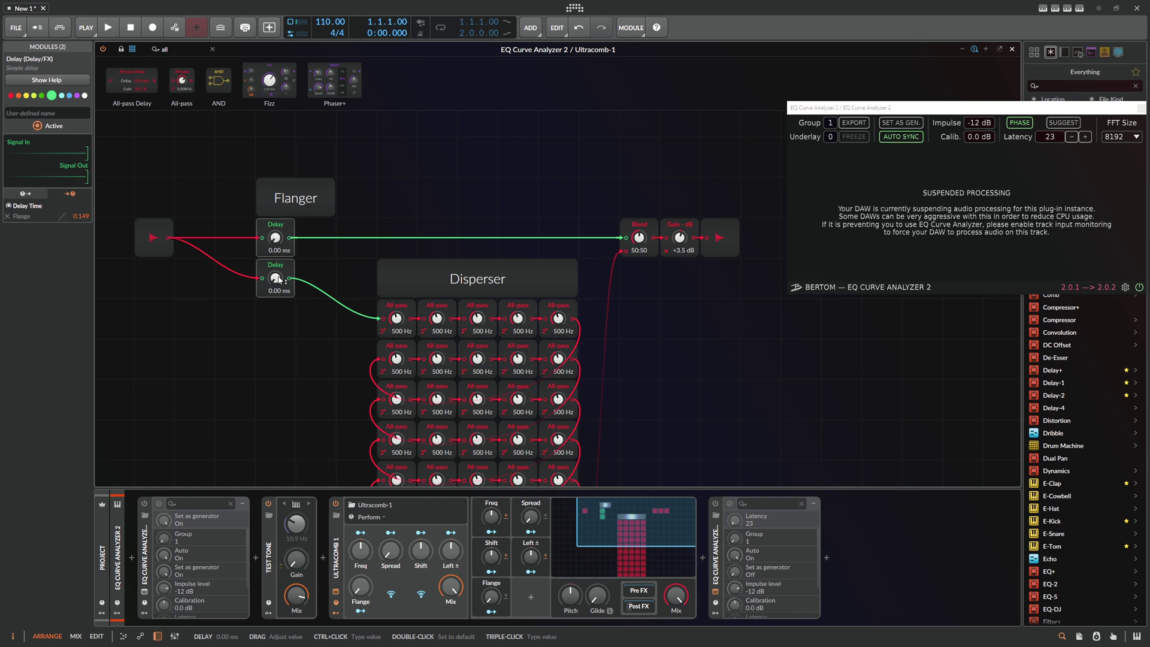
Step: Check the block size in the audio settings and return to the patch
left_click(60, 29)
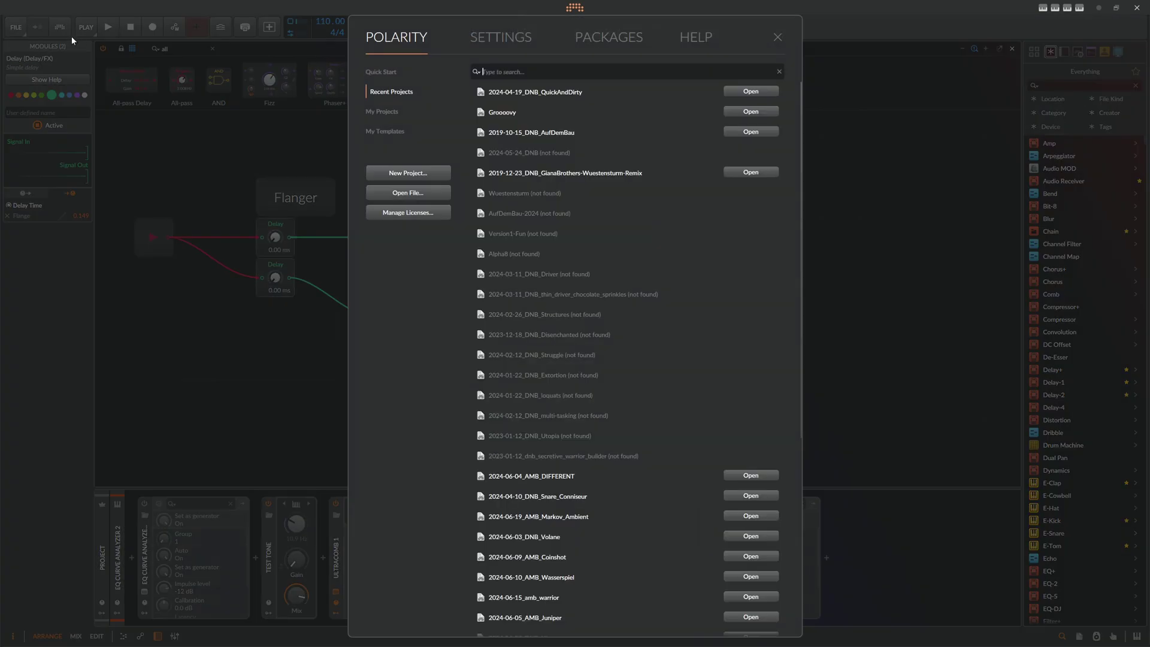
left_click(480, 42)
left_click(382, 113)
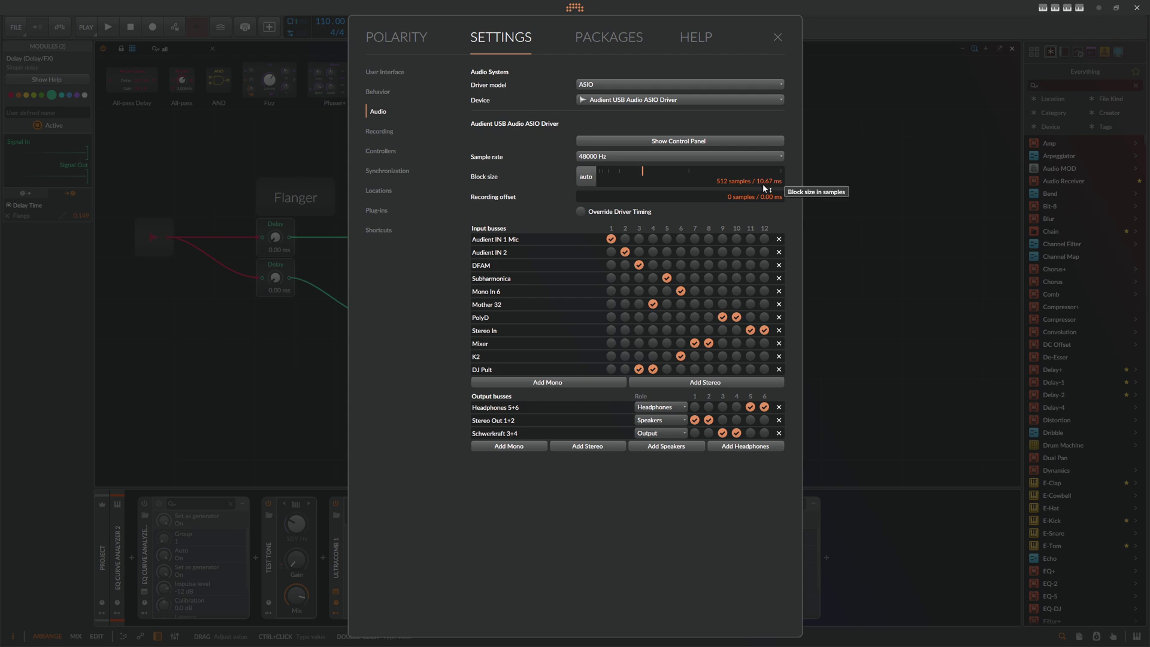
left_click(778, 37)
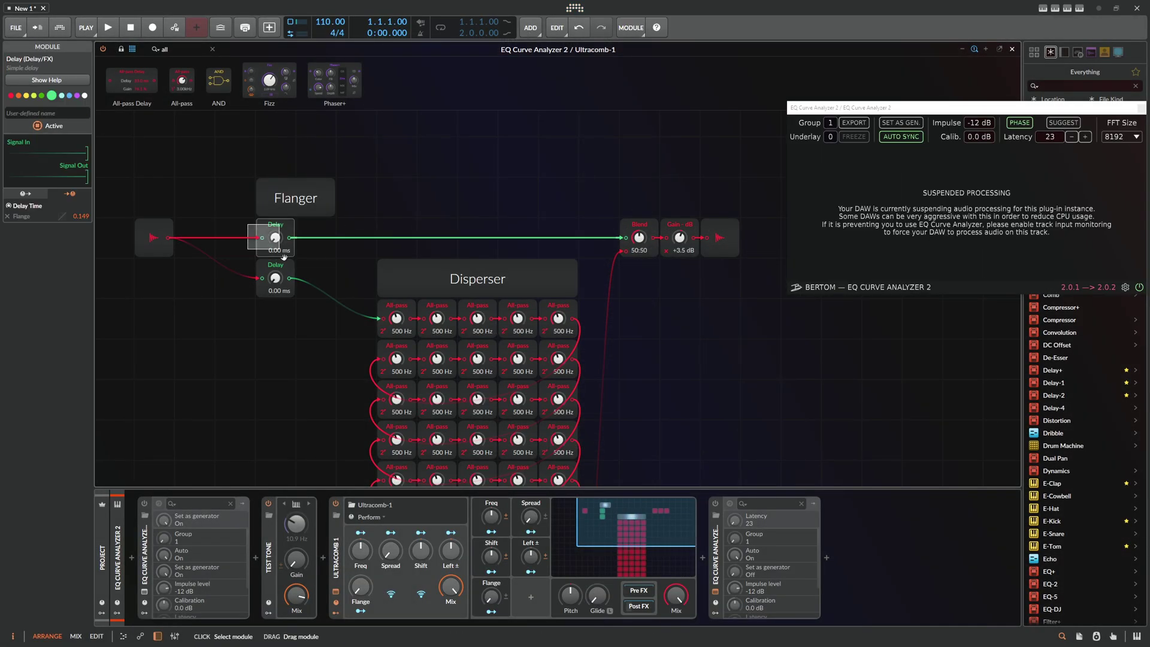
Step: Trace the Ultracomb-1 signal path through both Flanger delays, the Disperser's All-passes, the Blend and the output Gain
left_click(303, 300)
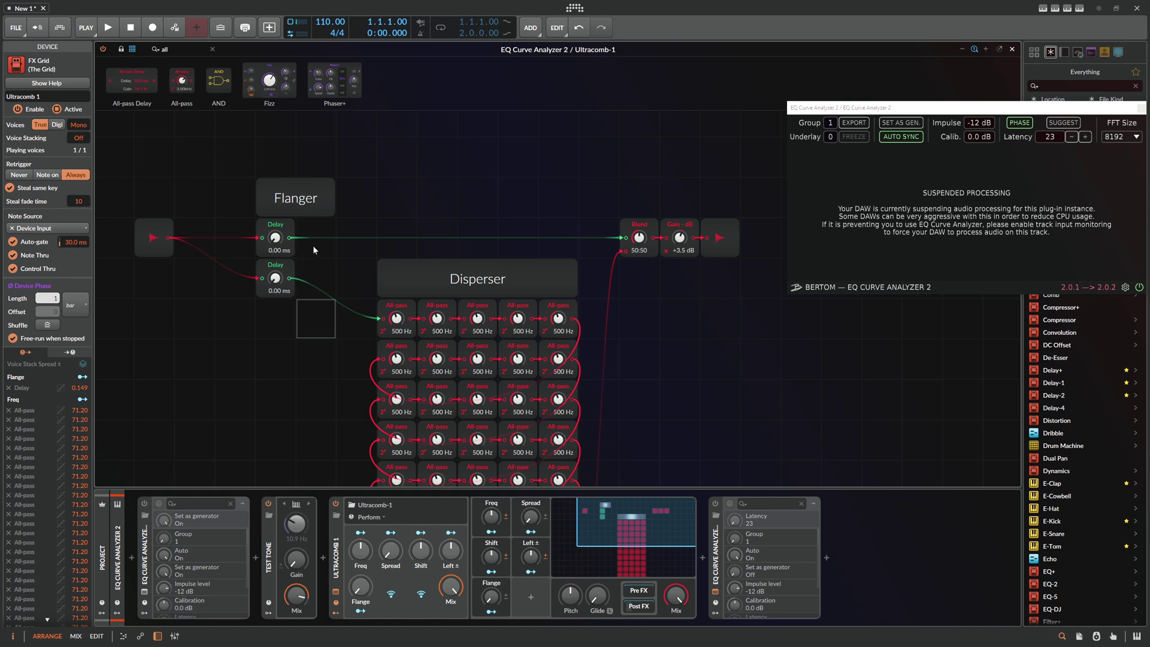
left_click_drag(281, 321, 276, 235)
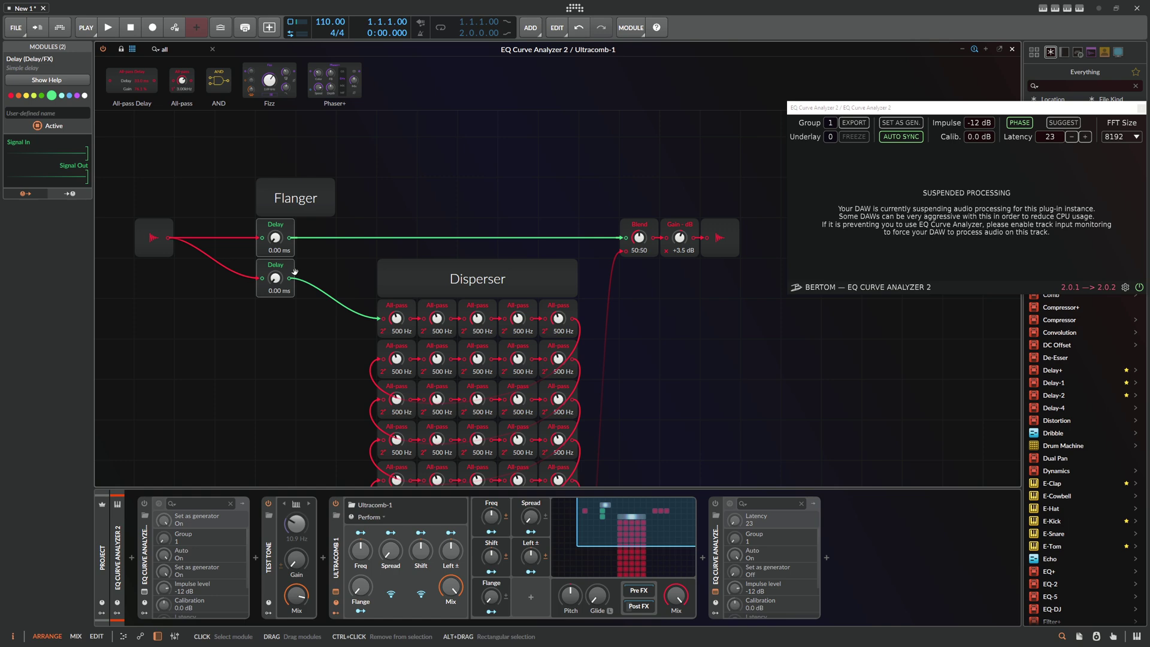
left_click(410, 296)
left_click_drag(364, 306, 595, 521)
scroll(592, 357, "up", 5)
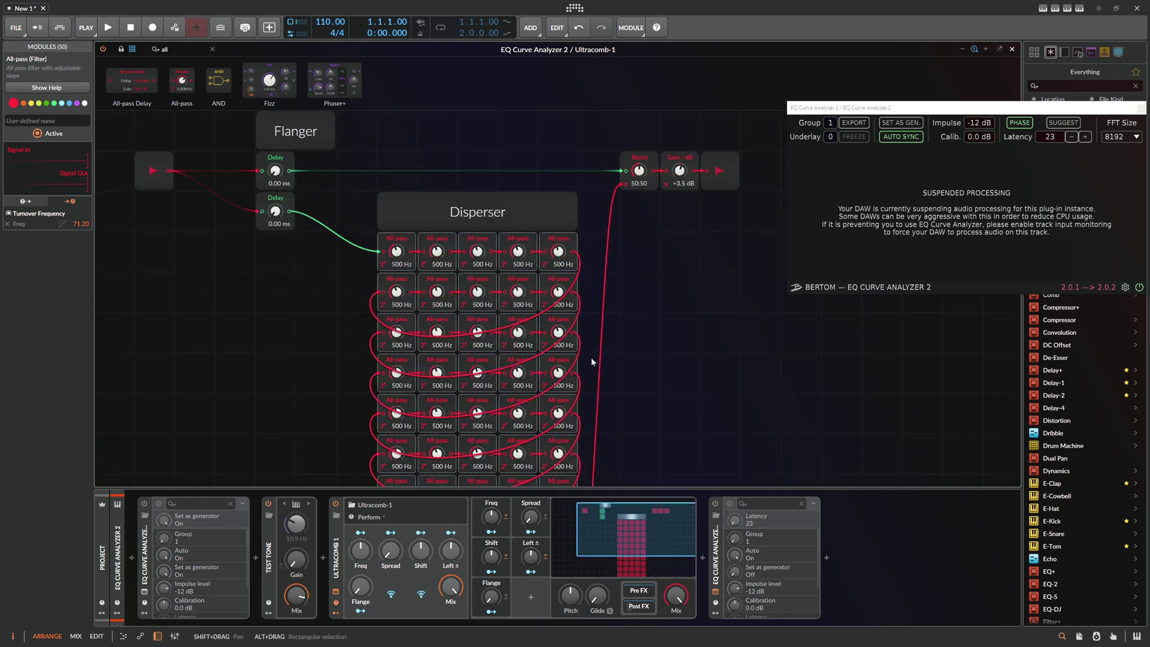
left_click(626, 183)
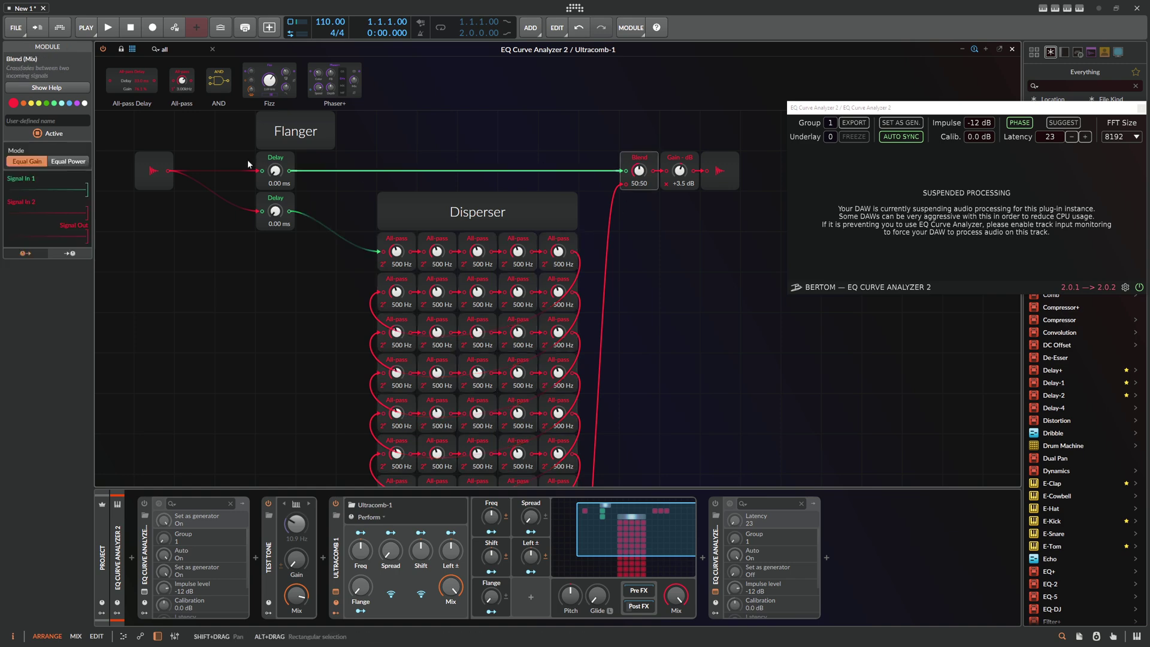
left_click(270, 166)
left_click(293, 209)
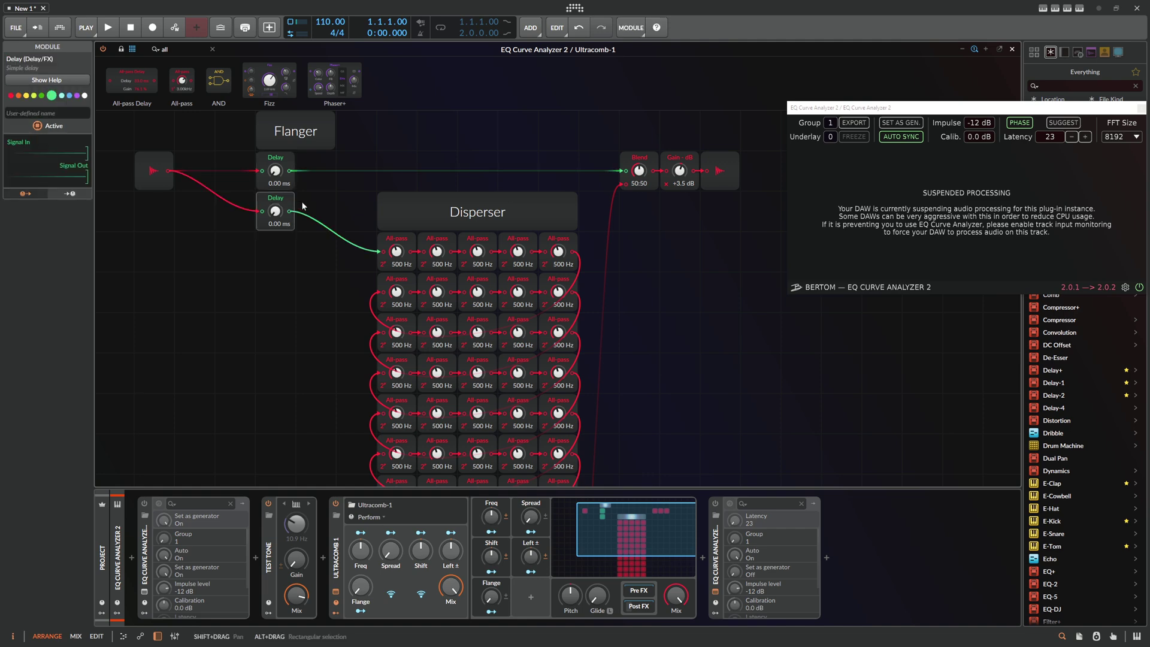
scroll(479, 204, "down", 1)
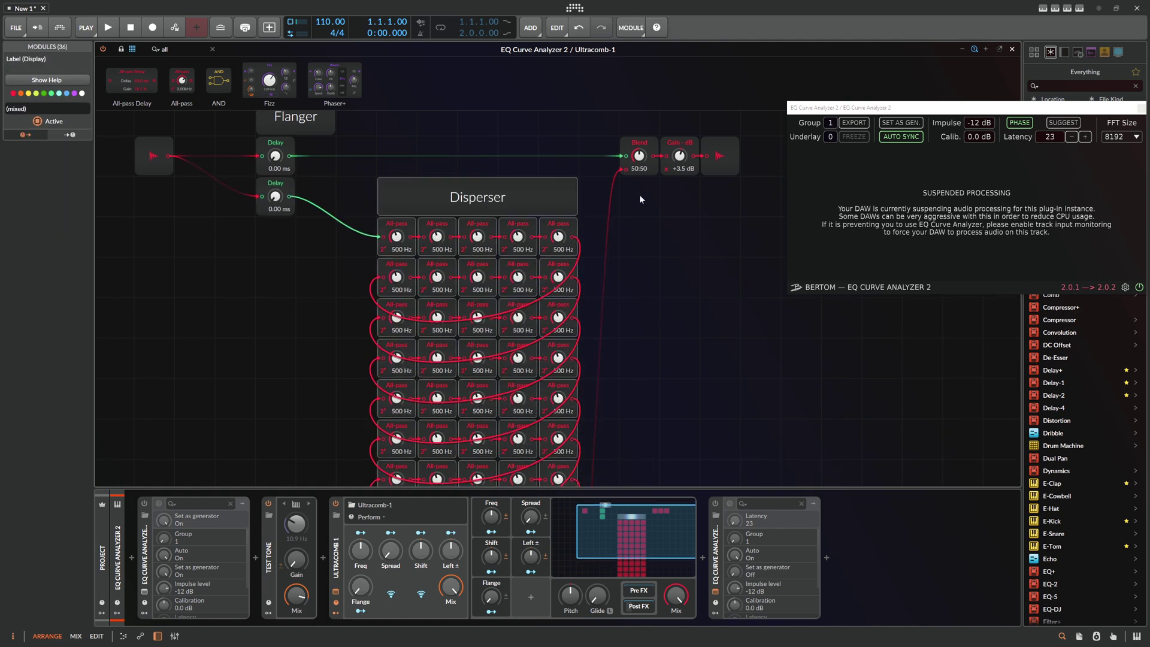
left_click(639, 143)
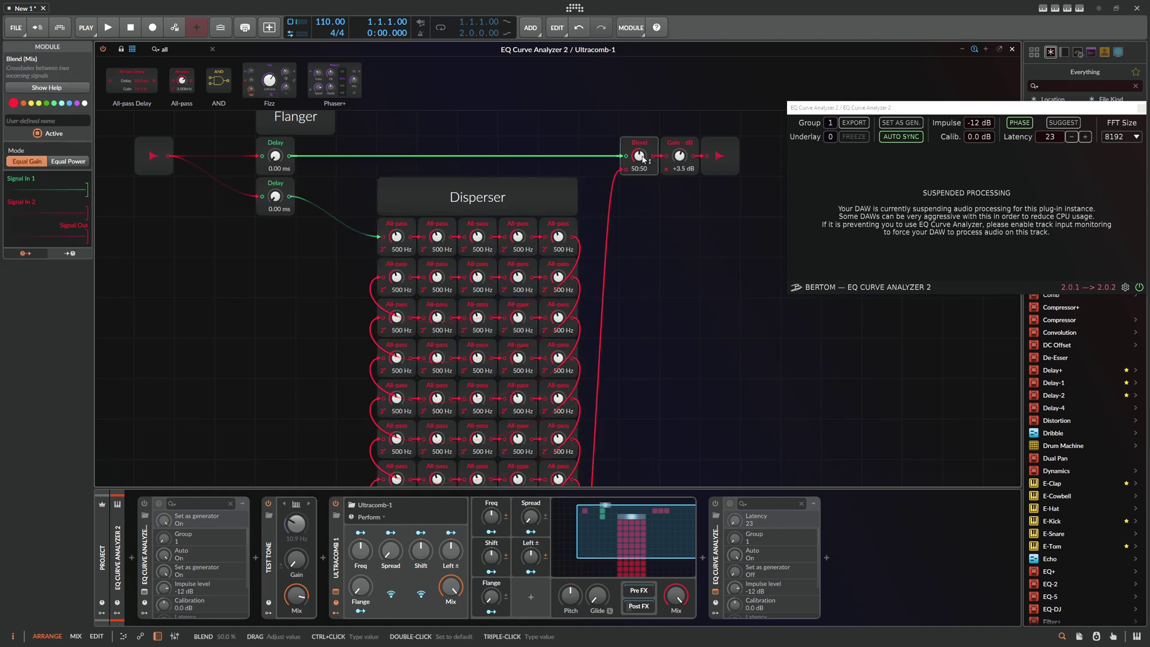
scroll(645, 160, "up", 2)
left_click(683, 196)
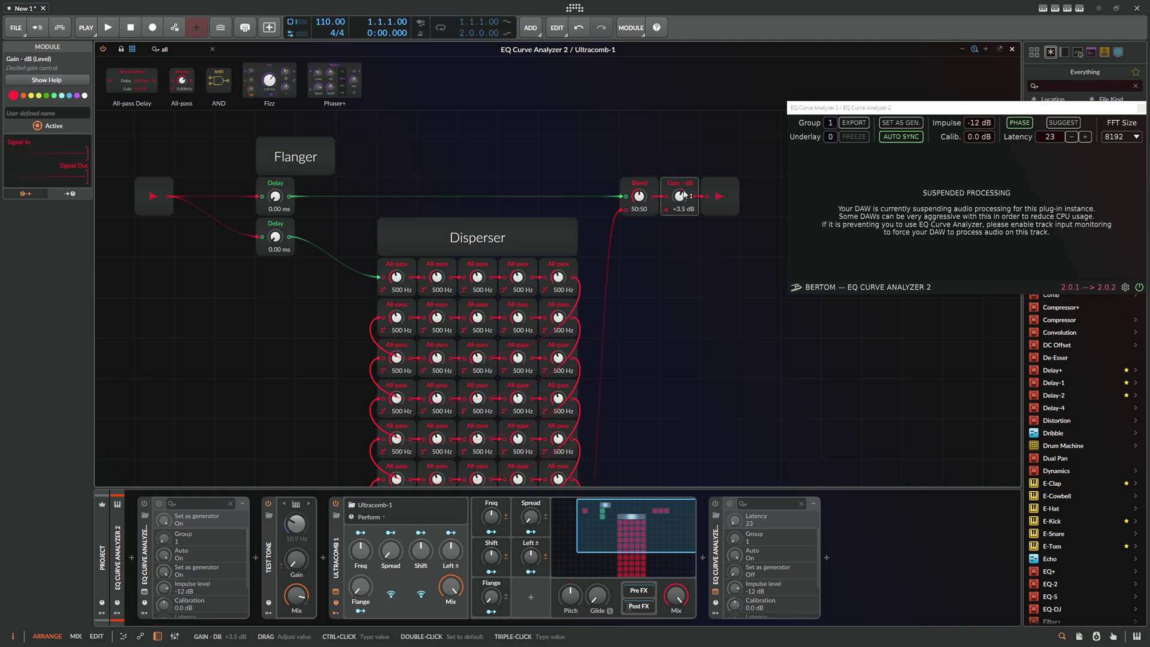
Step: Insert a Freq Shifter after Ultracomb-1 and set its frequency range to 10 Hz
left_click(644, 602)
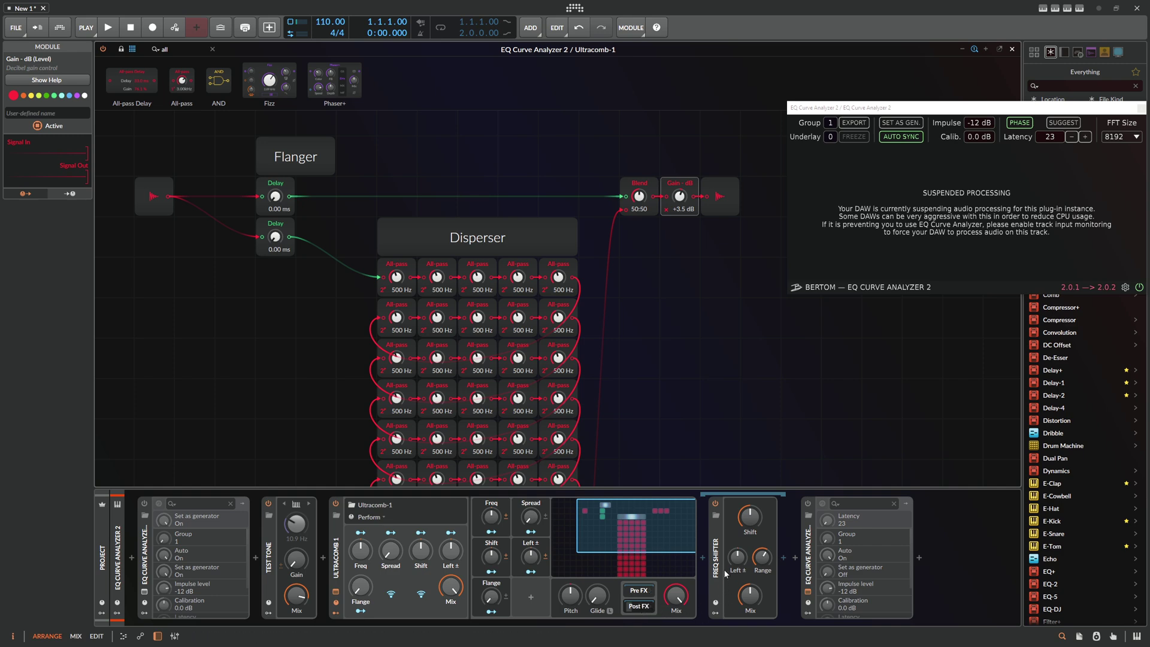
left_click_drag(760, 564, 765, 558)
left_click(766, 557, "ctrl")
key("Escape")
left_click(763, 557, "ctrl")
type("10")
key("Return")
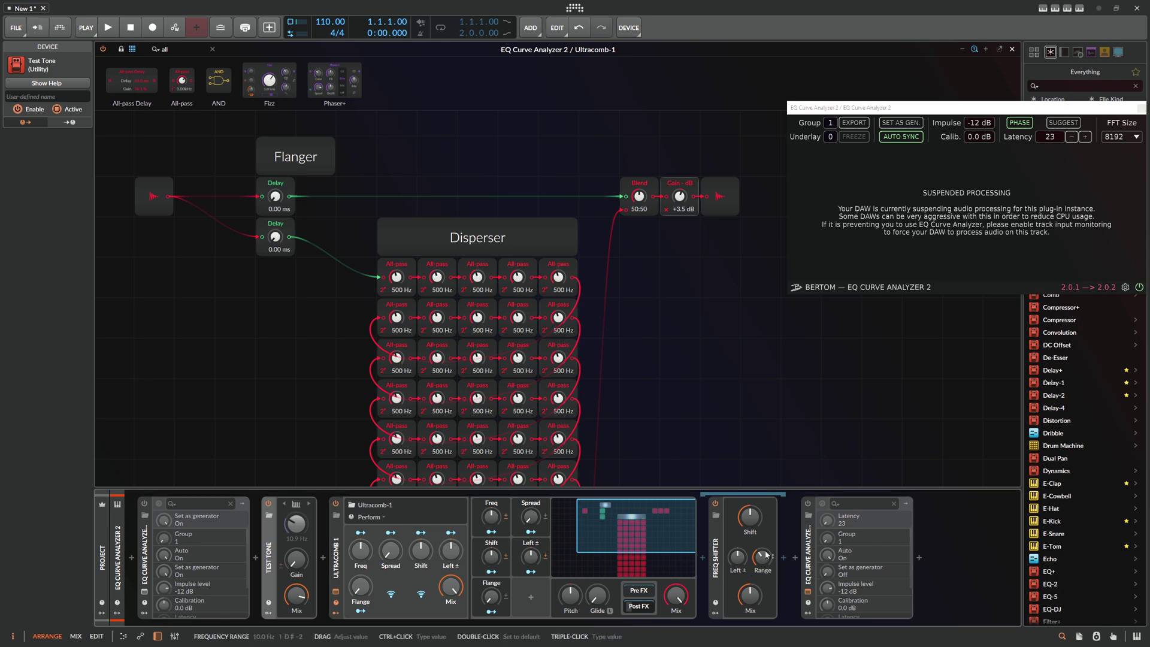
Step: Switch the Test Tone to Saw Up, raise Ultracomb-1's Shift macro, and set the tone's frequency to 42.0 Hz
left_click(296, 503)
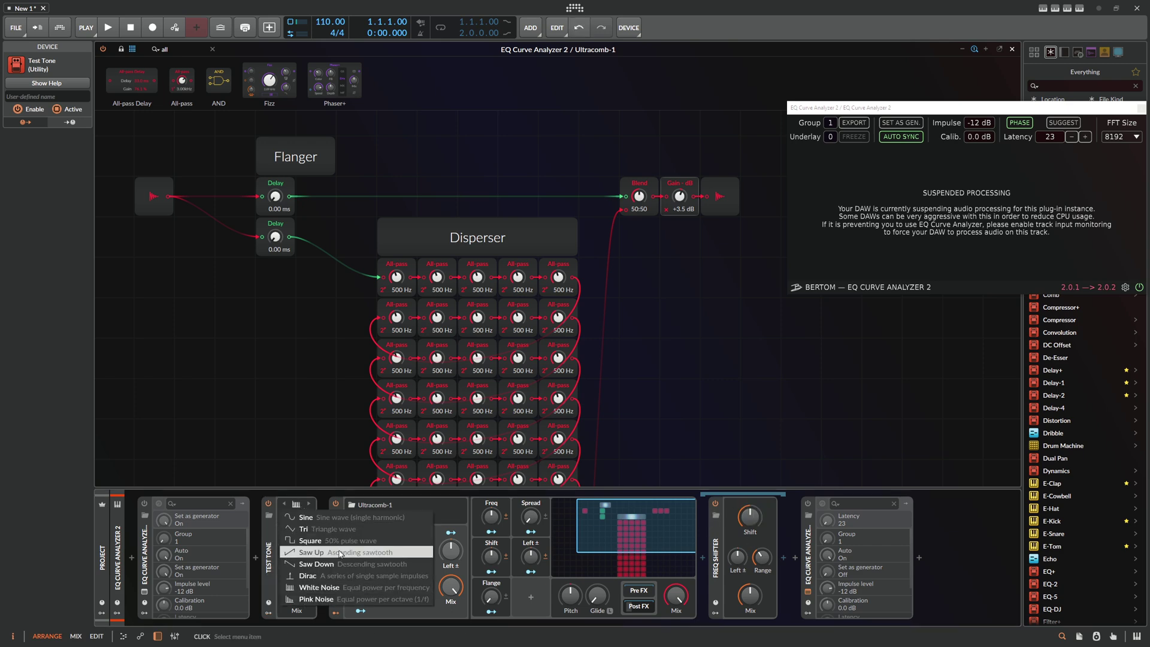
left_click(311, 552)
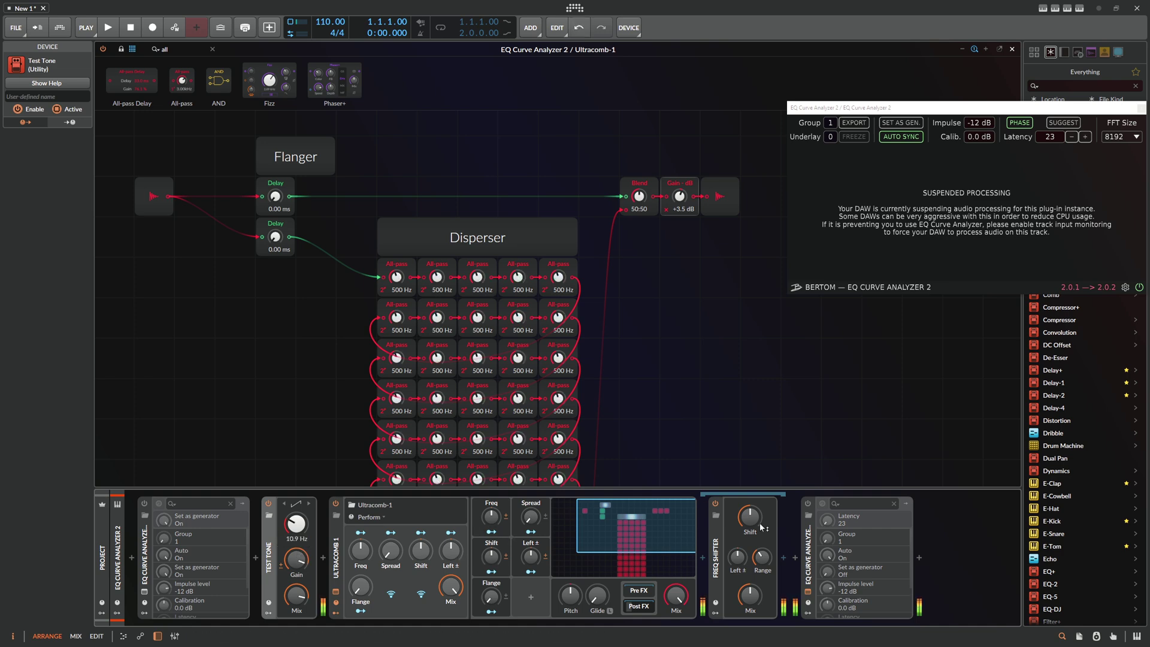
left_click_drag(491, 556, 491, 545)
left_click_drag(295, 524, 295, 523)
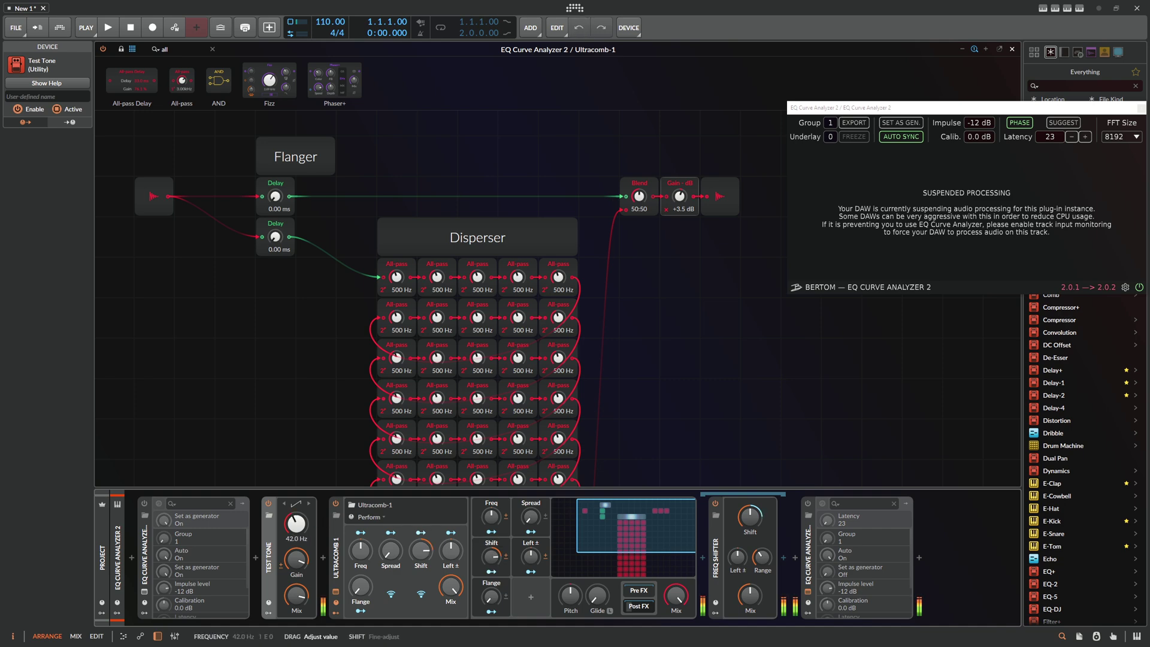
Step: Sweep Ultracomb-1's Shift and Freq macros, taking each to -22.4 %, to audition the comb effect on the saw
left_click_drag(491, 557, 491, 556)
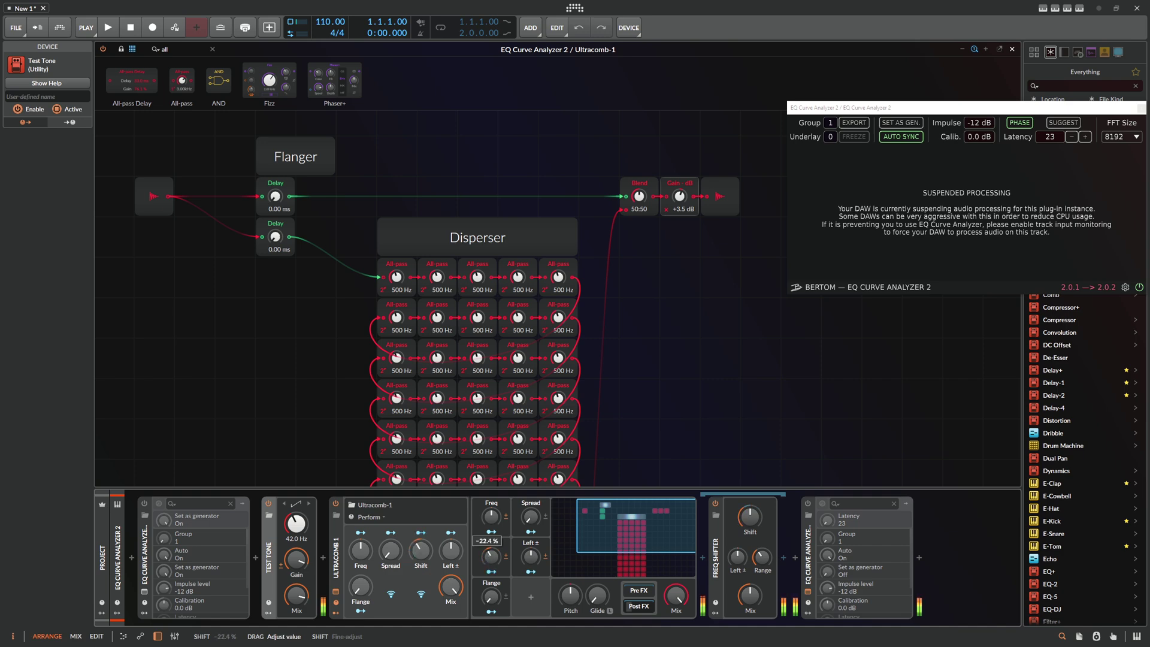
left_click_drag(491, 557, 491, 551)
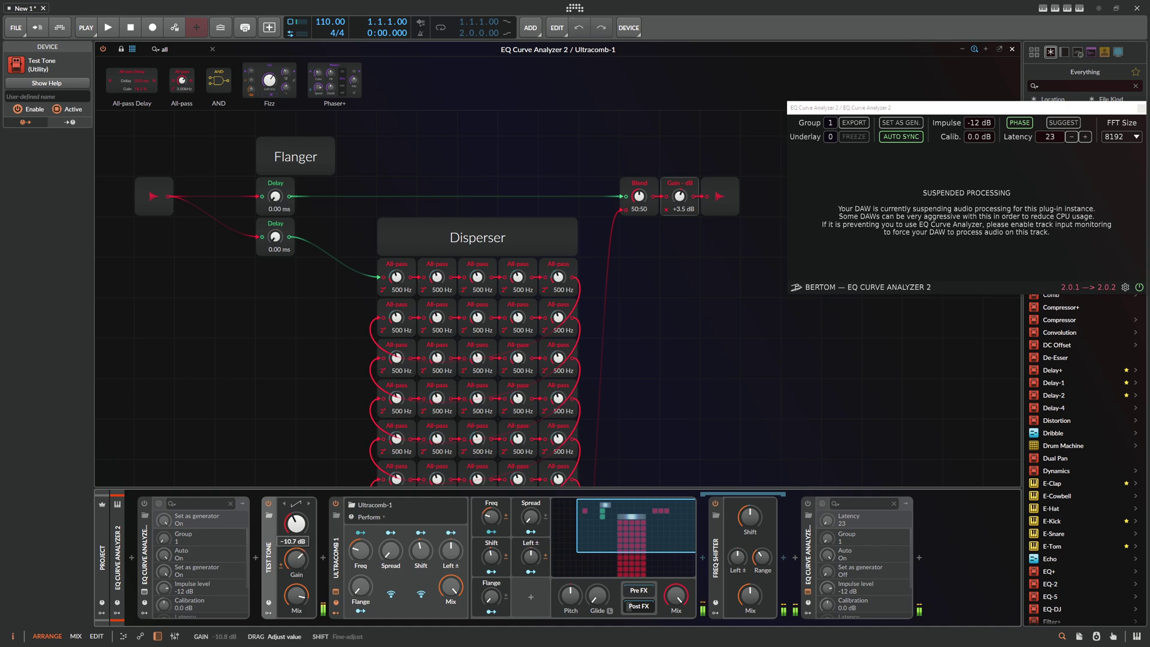
left_click_drag(491, 516, 491, 516)
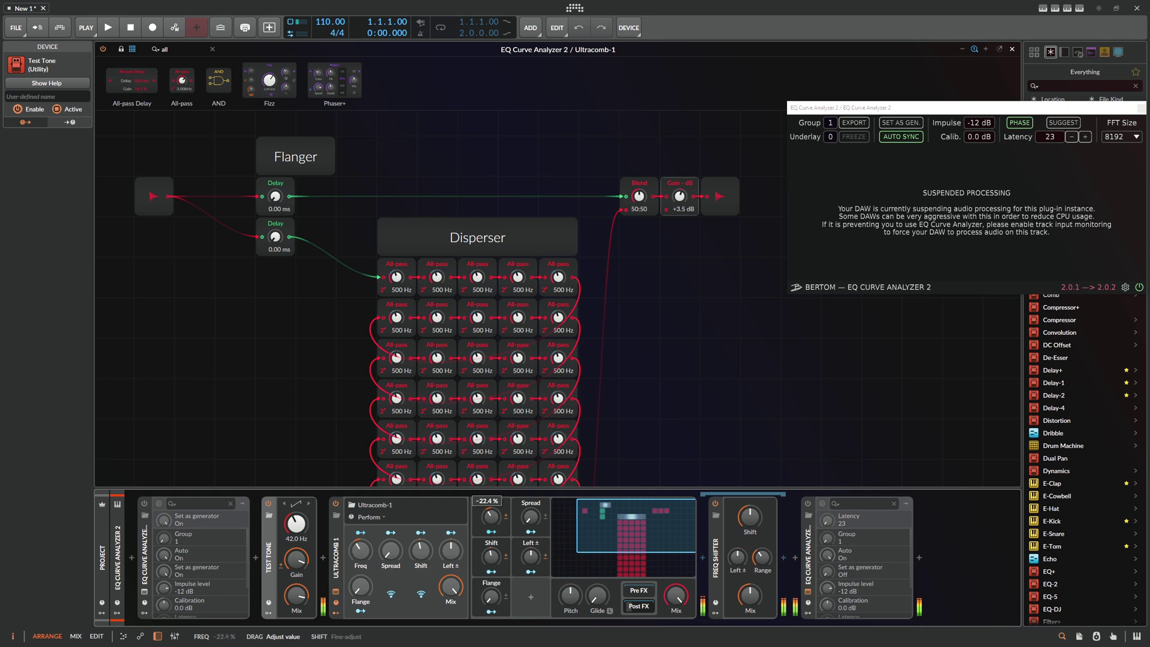
left_click_drag(490, 516, 491, 516)
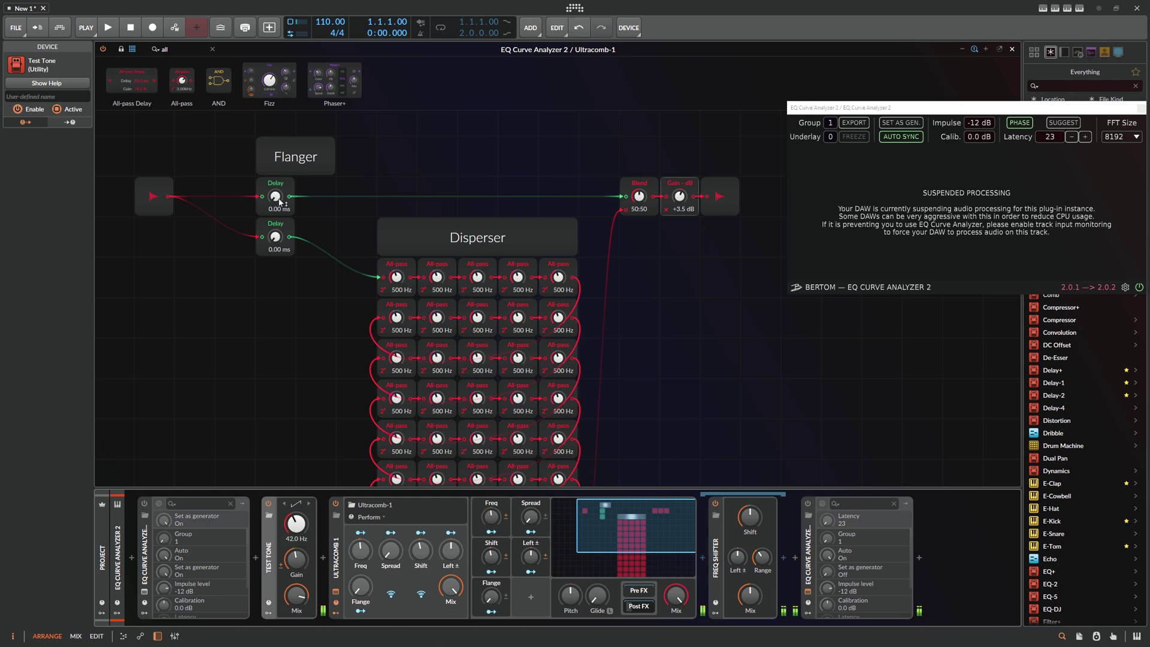
Step: Adjust the Test Tone gain, sweep the Flange macro to 79.2 %, and set its modulation of the upper Delay to 0.530
left_click_drag(295, 560, 296, 564)
left_click_drag(490, 597, 491, 590)
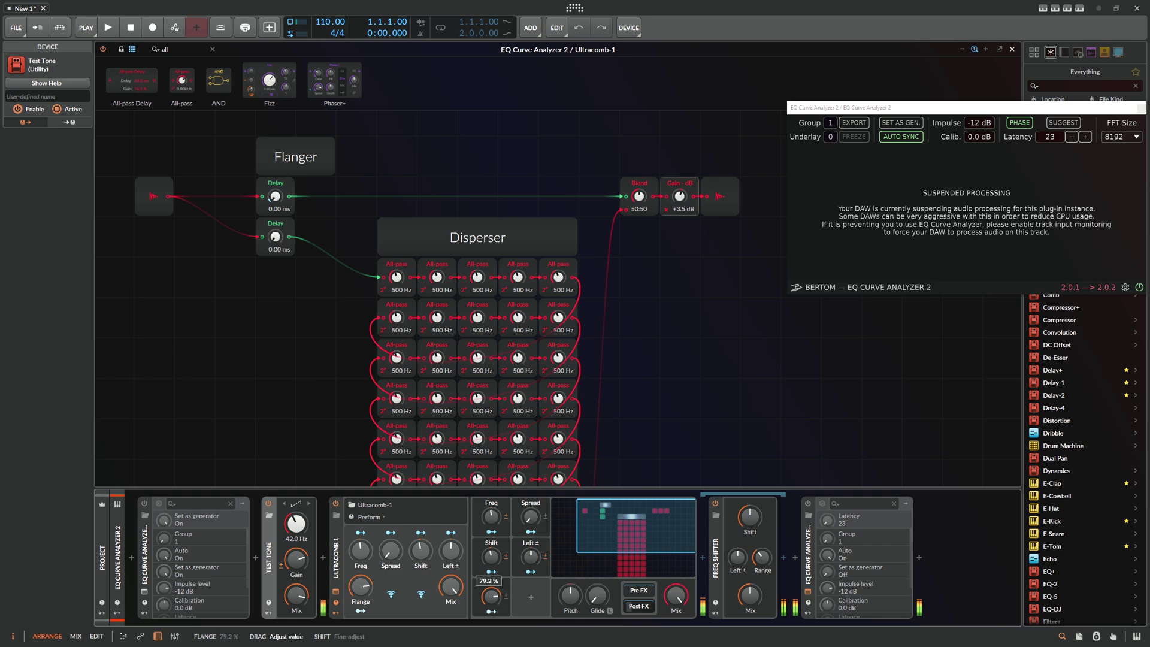
left_click_drag(491, 591, 491, 590)
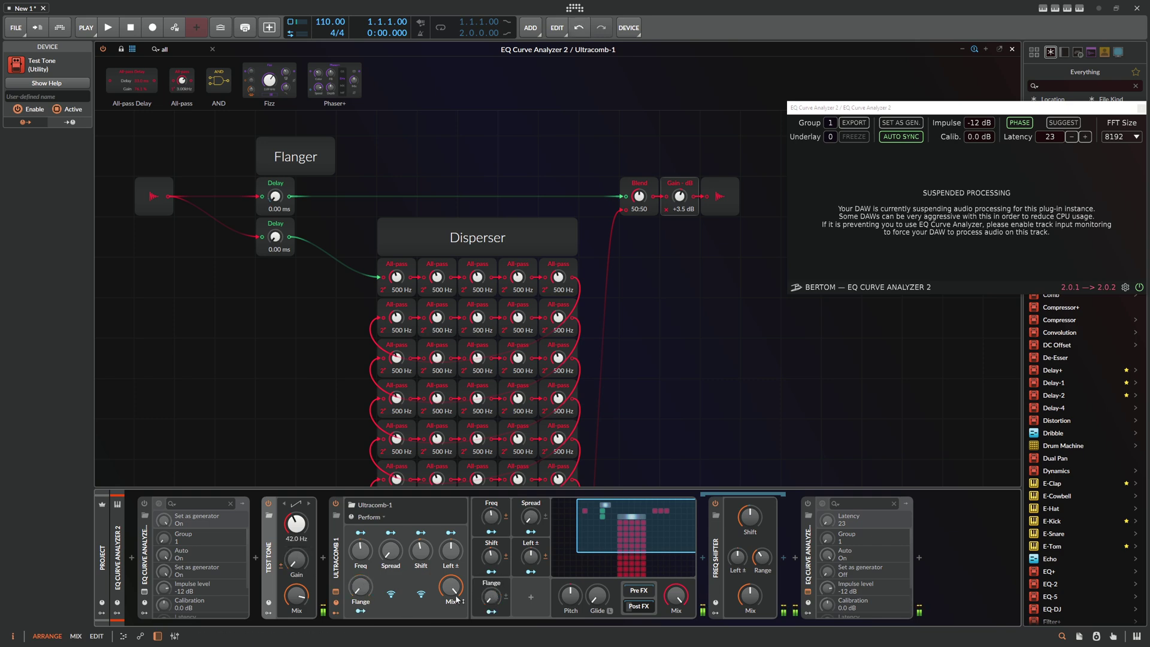
left_click_drag(275, 196, 275, 185)
left_click(491, 611)
Step: Add a Macro modulator named Time to Ultracomb-1 and map it to the lower Flanger Delay's time
left_click(533, 599)
type("mac")
key("Down")
key("Down")
key("Return")
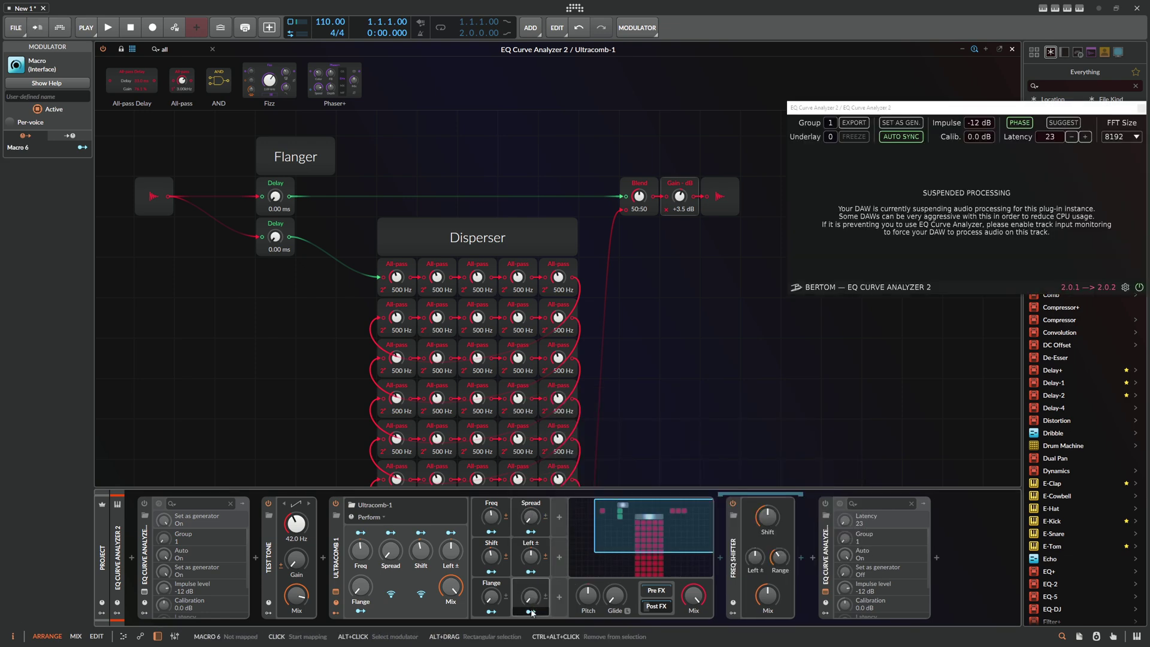
left_click(531, 611)
left_click_drag(275, 237, 275, 235)
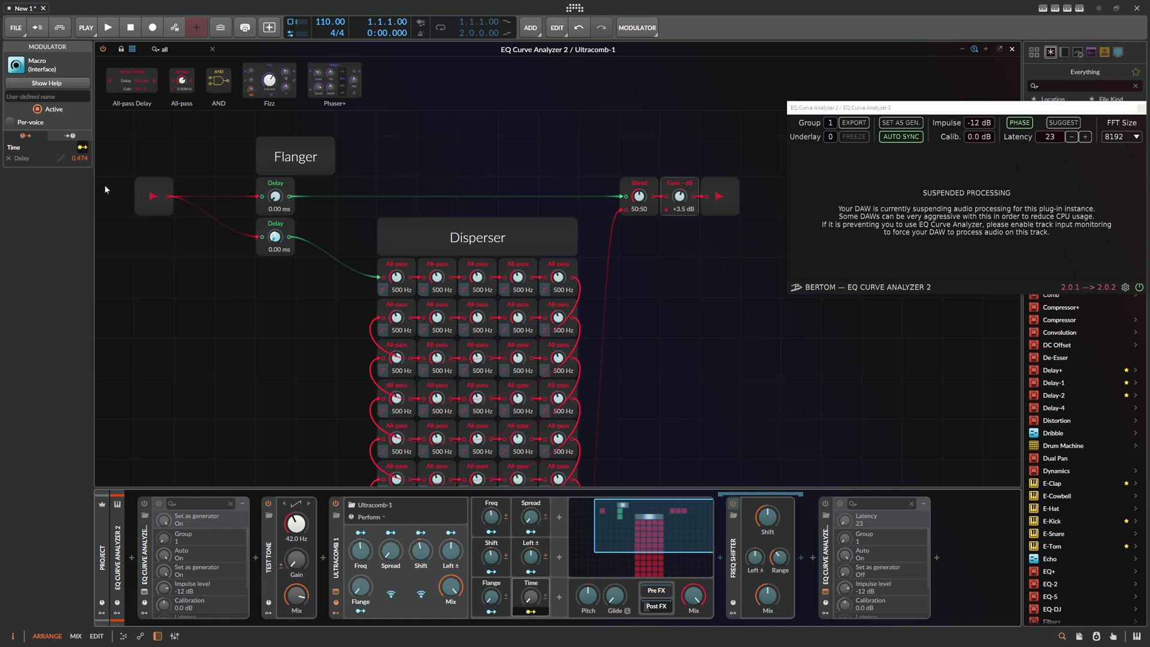
Step: Adjust the Time macro's modulation amount on its Delay and set the Flange macro's Delay amount to 0.5
double_click(81, 157)
type("0.")
key("Return")
left_click(479, 597)
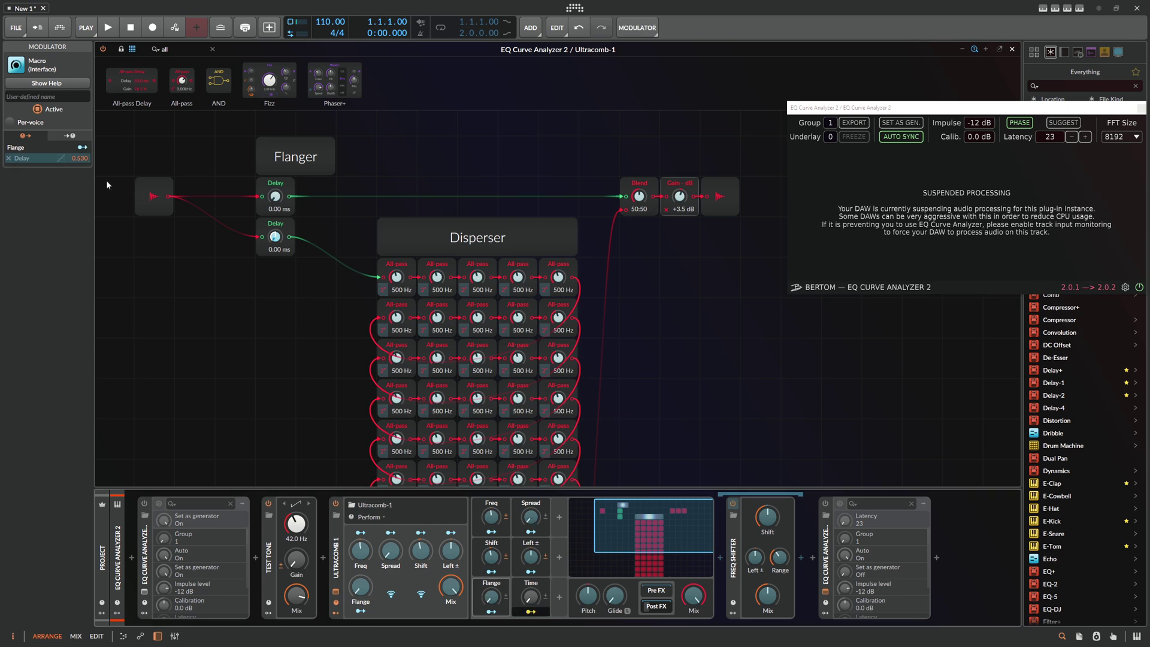
double_click(80, 158)
type("0")
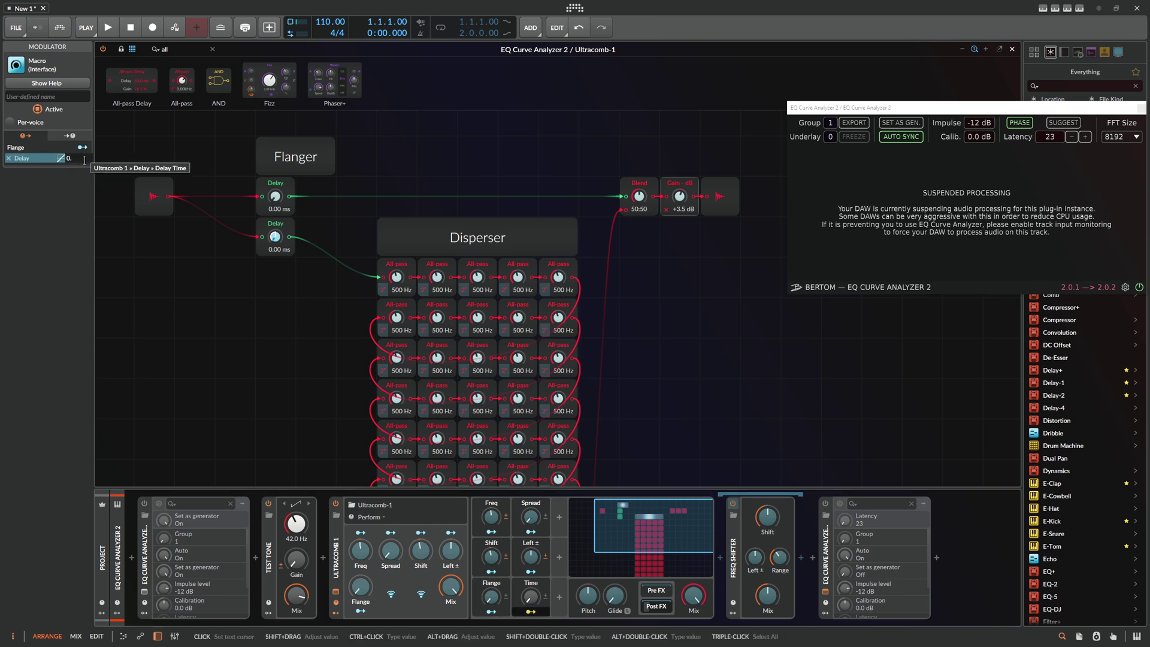
type(".5")
key("Return")
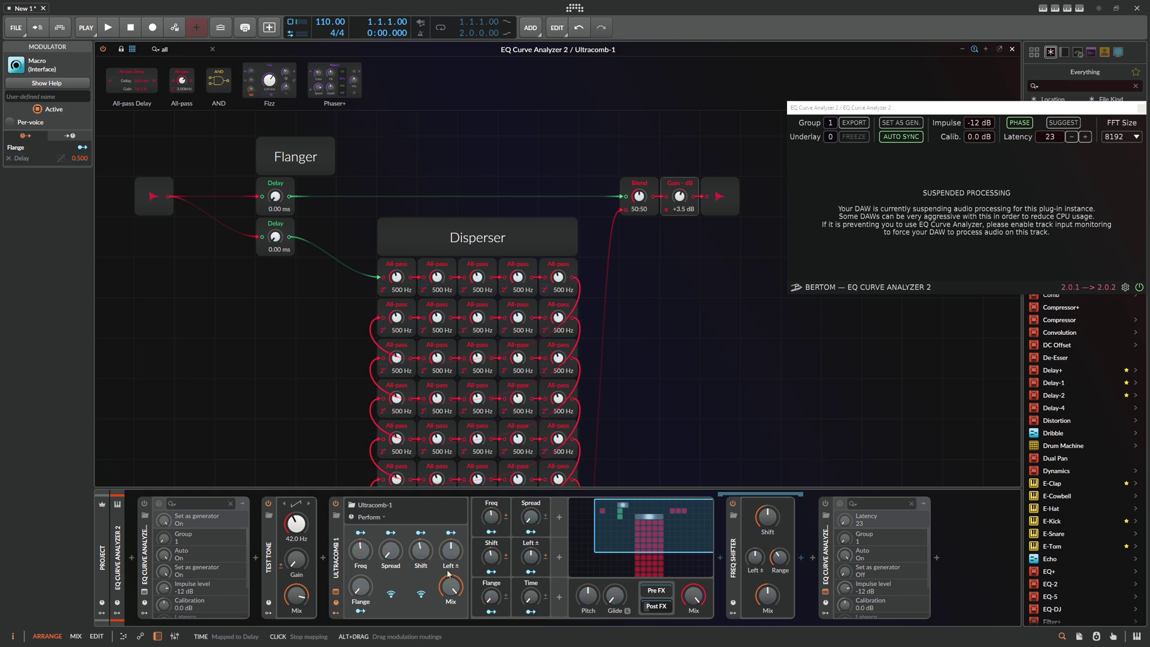
Step: Raise the Test Tone gain, sweep the Time macro to 74.0 % and the Flange macro to 59.6 % to audition the flanging, and mute the tone
left_click_drag(296, 561, 296, 539)
left_click_drag(530, 597, 530, 590)
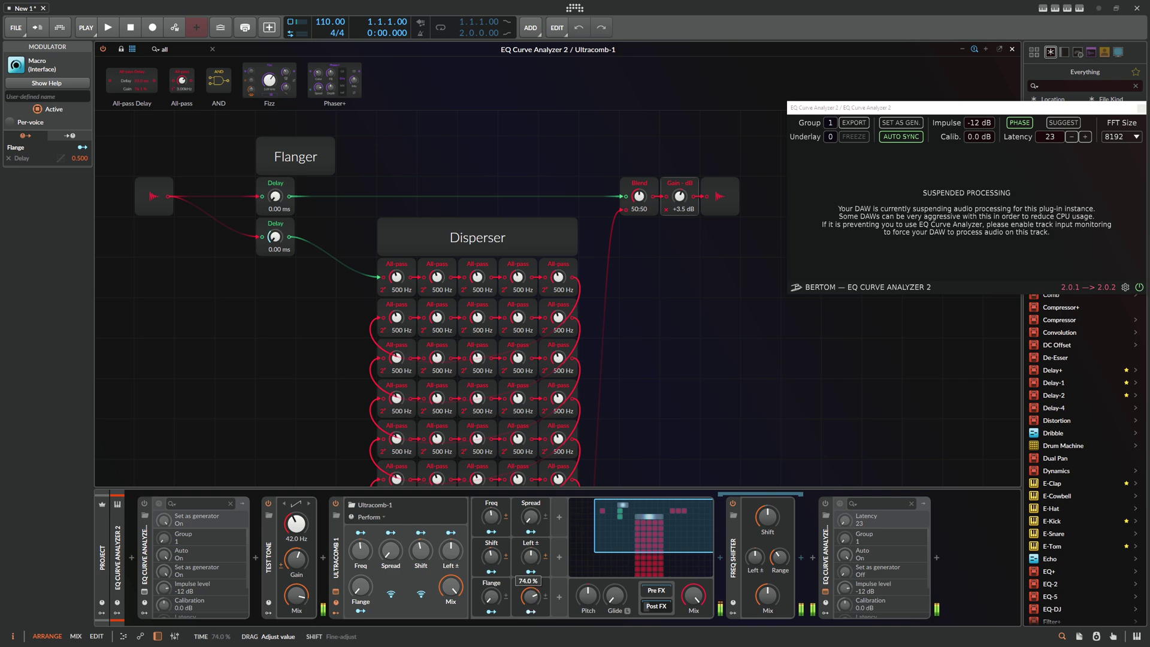
left_click_drag(531, 593, 531, 592)
left_click_drag(491, 596, 491, 595)
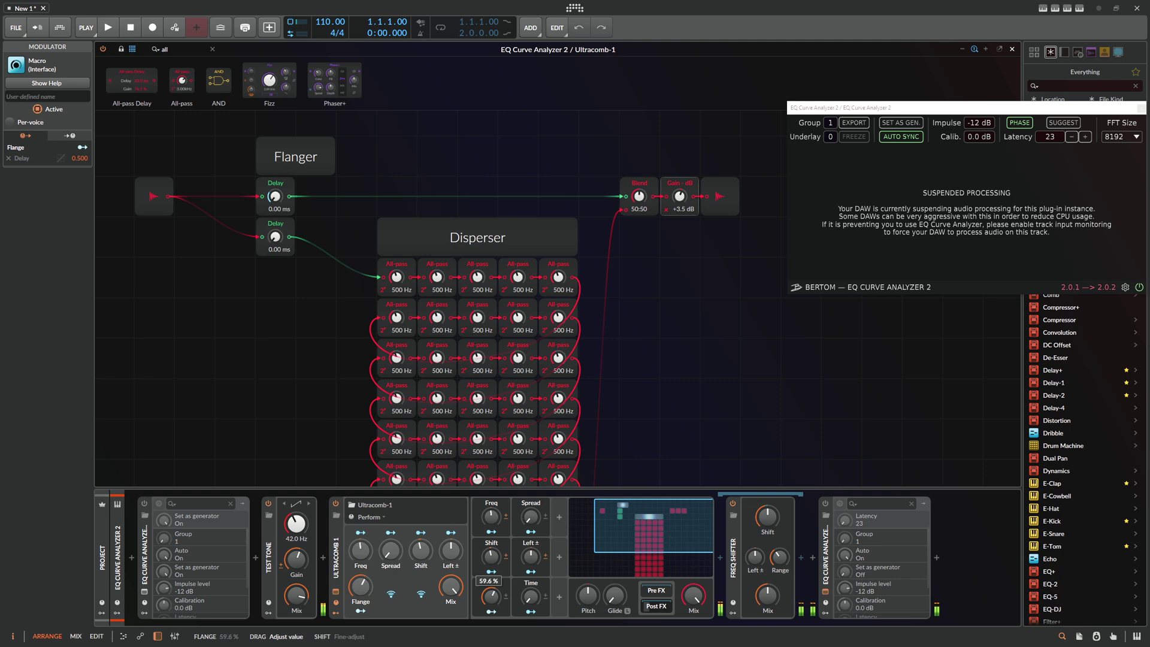
left_click_drag(491, 594, 491, 595)
left_click_drag(302, 556, 302, 556)
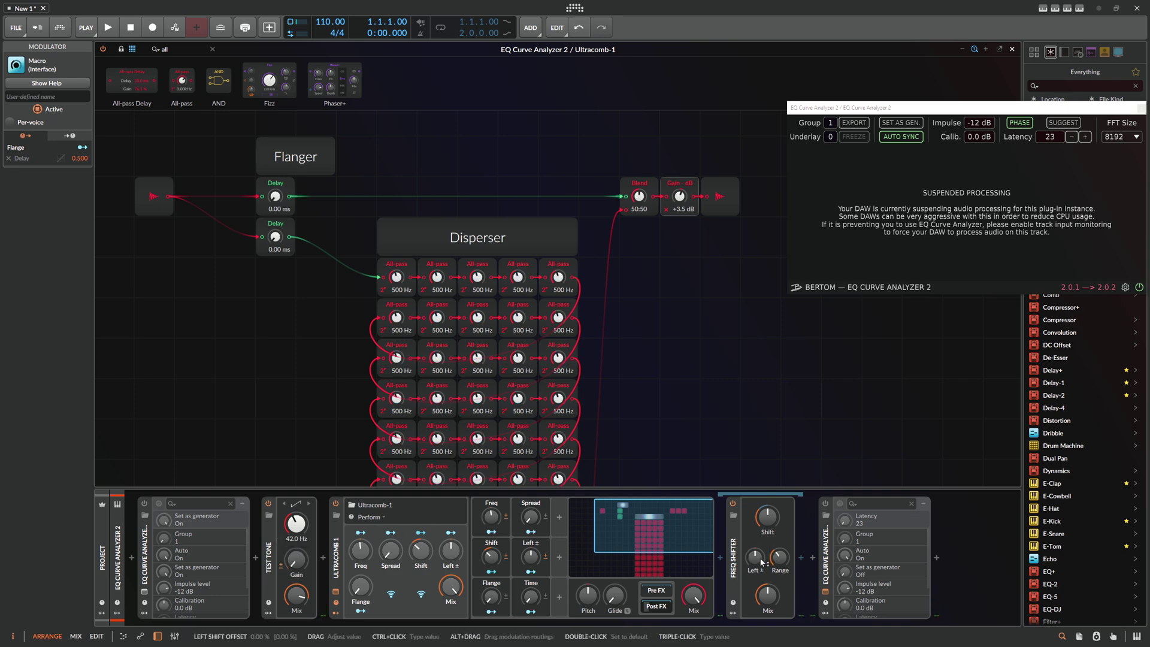
Step: Unmute the Test Tone and sweep the Freq Shifter's left offset and Ultracomb-1's Shift, Freq and Spread macros, setting the tone to 33.8 Hz
mouse_move(760, 562)
left_mouse_down()
mouse_move(760, 551)
mouse_move(759, 561)
left_mouse_up()
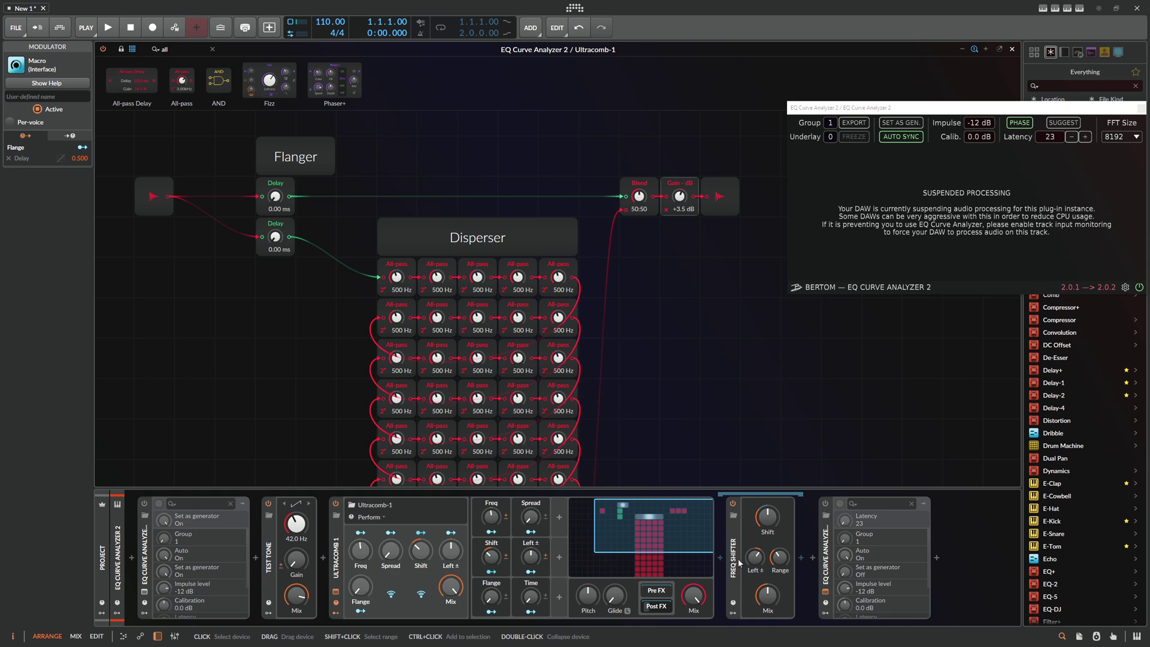
left_click_drag(760, 561, 756, 565)
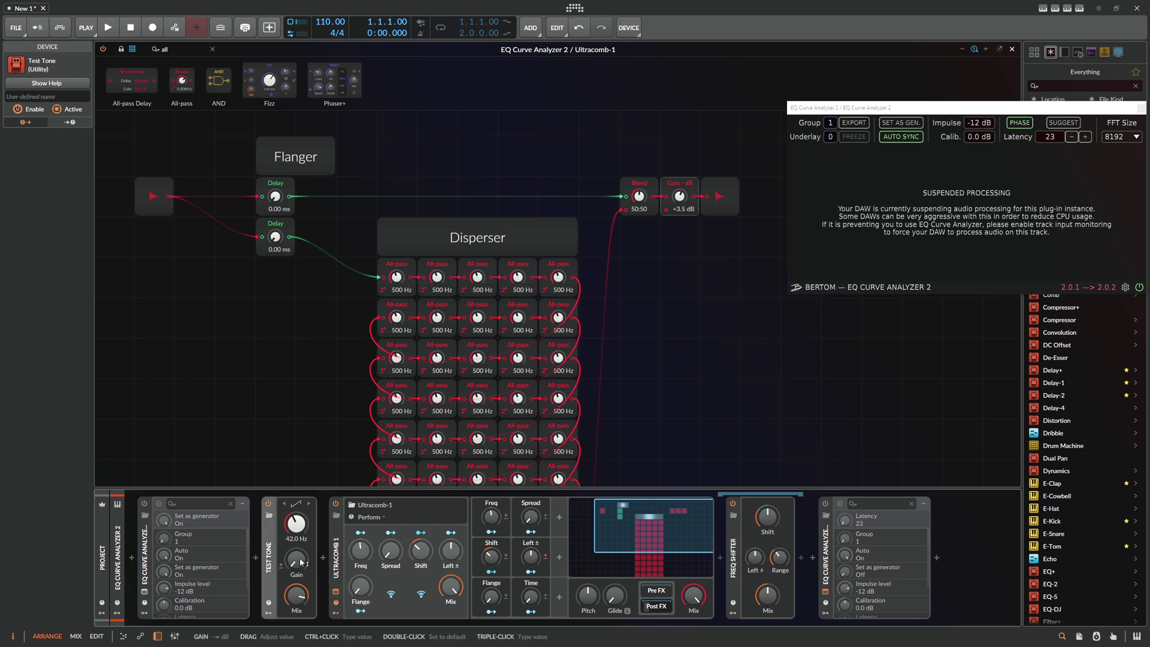
left_click_drag(296, 559, 295, 559)
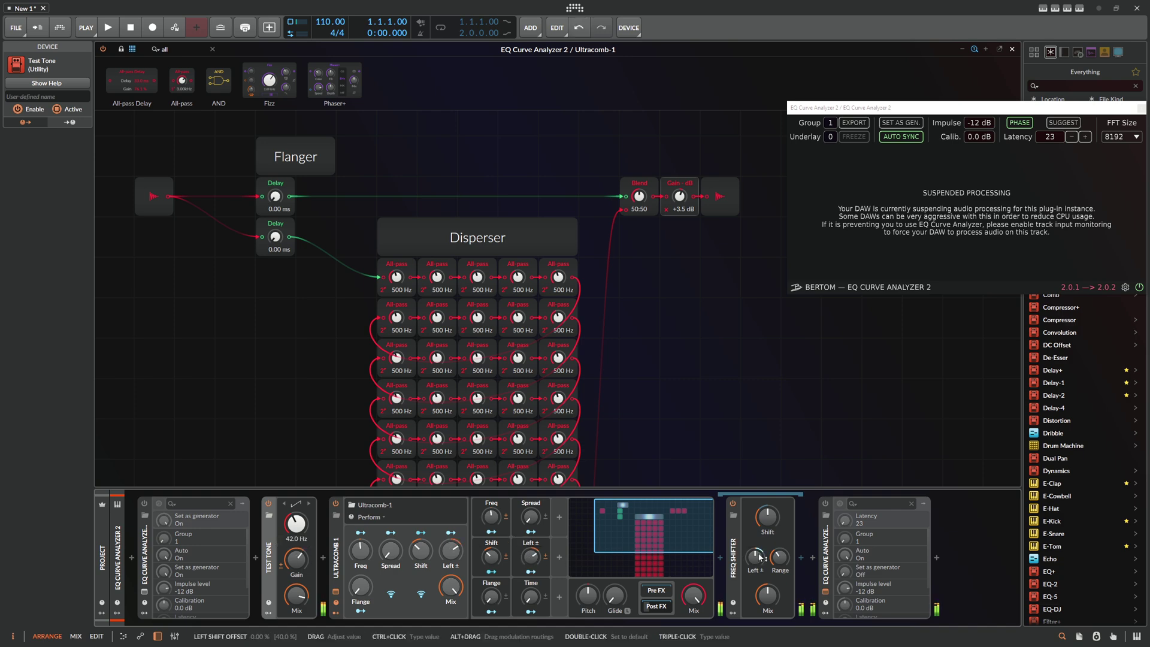
left_click_drag(491, 557, 490, 556)
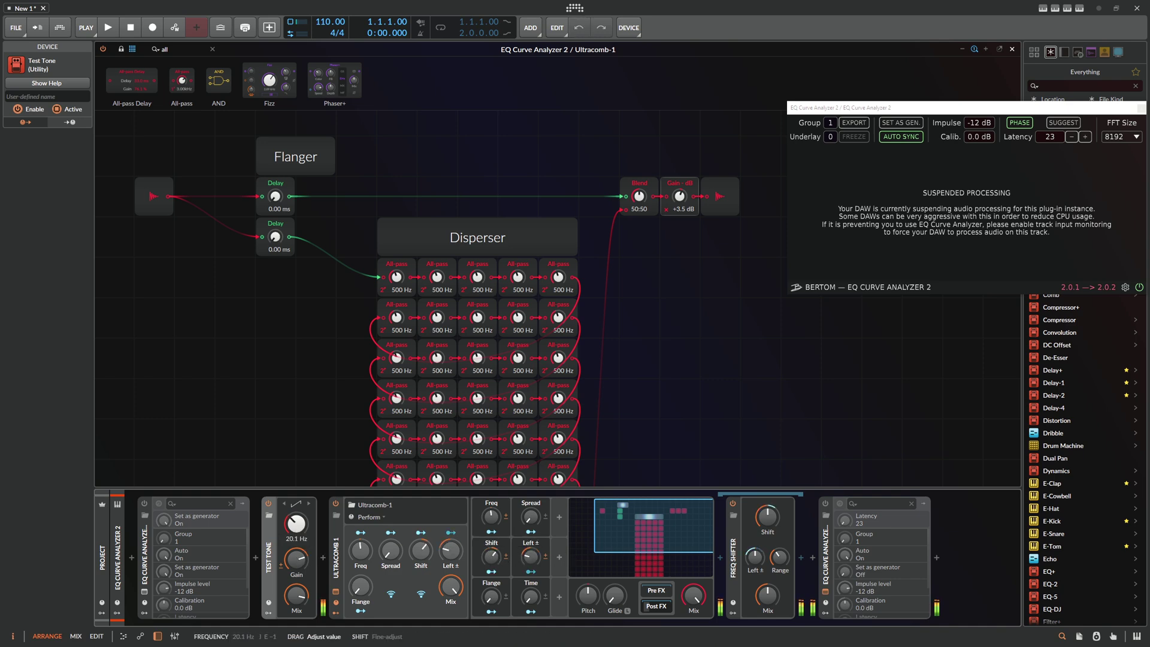
left_click_drag(361, 549, 390, 550)
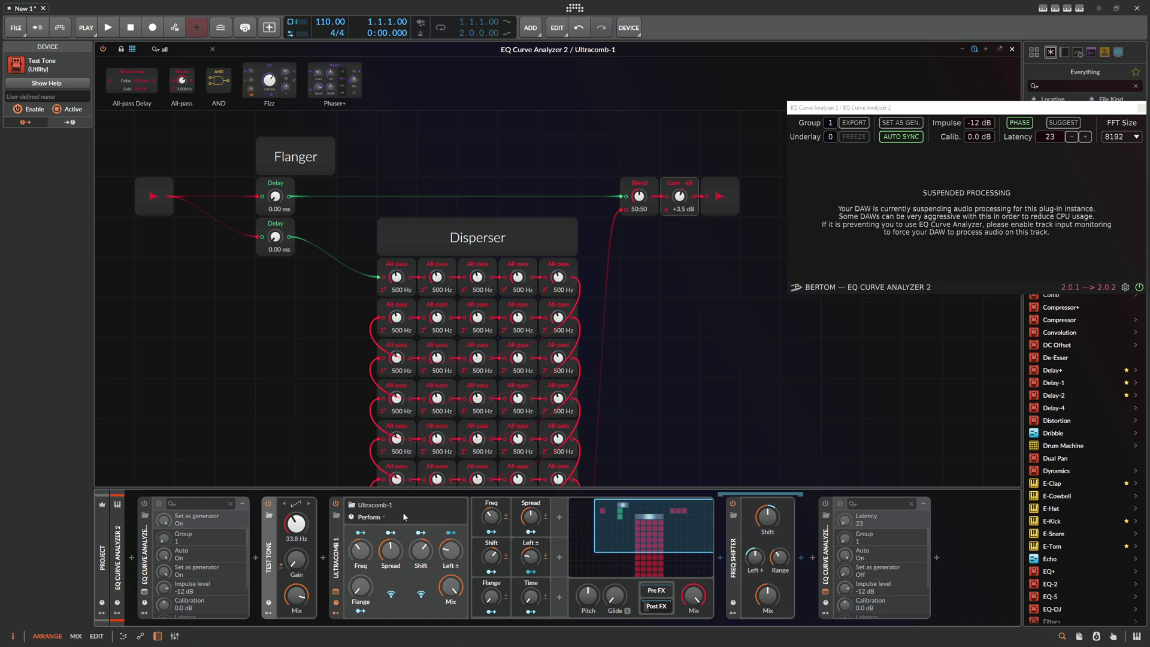
left_click_drag(360, 550, 360, 550)
Step: Rename the Time macro to Flange2 and assign it to the empty remote control beside Flange
left_click(530, 583)
type("Flange2")
key("Return")
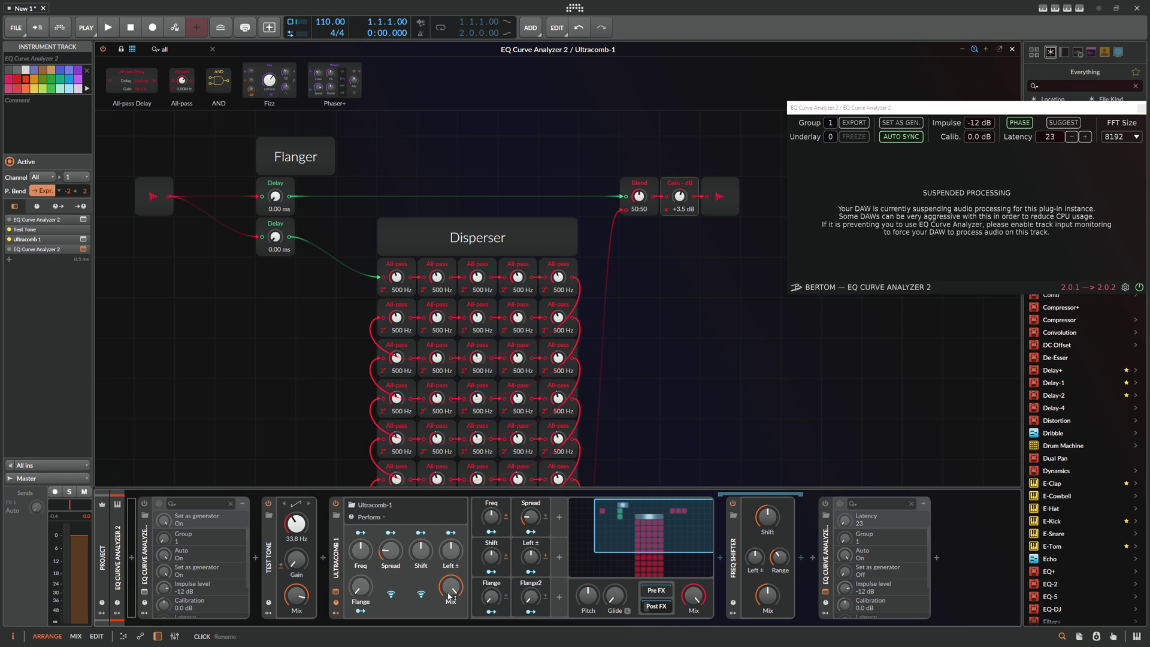
left_click(392, 594)
left_click(532, 598)
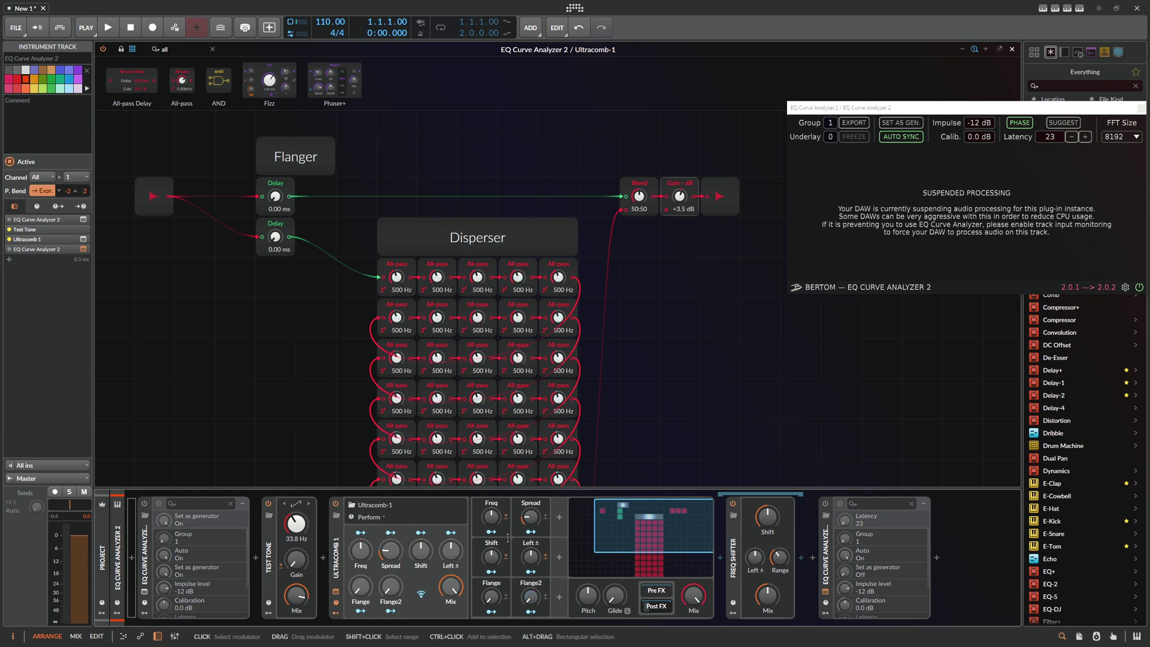
Step: Add a Random modulator to Ultracomb-1, map it to the Freq macro at 0.926, and set its rate to 0.09 Hz
left_click(560, 519)
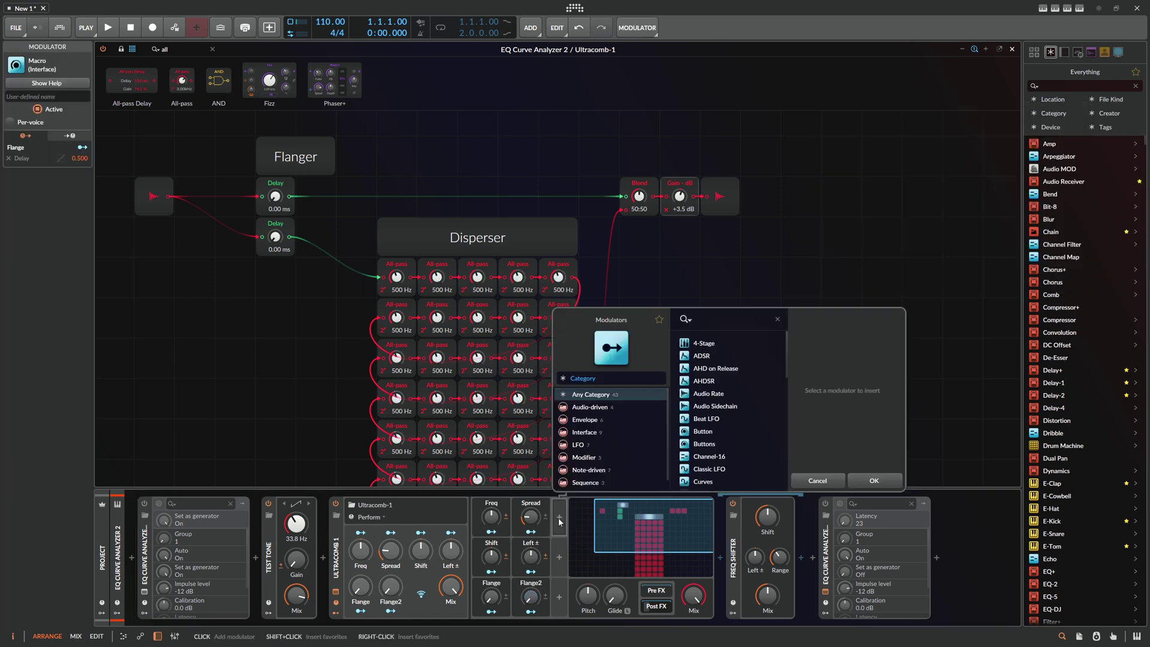
type("ra")
key("Down")
key("Return")
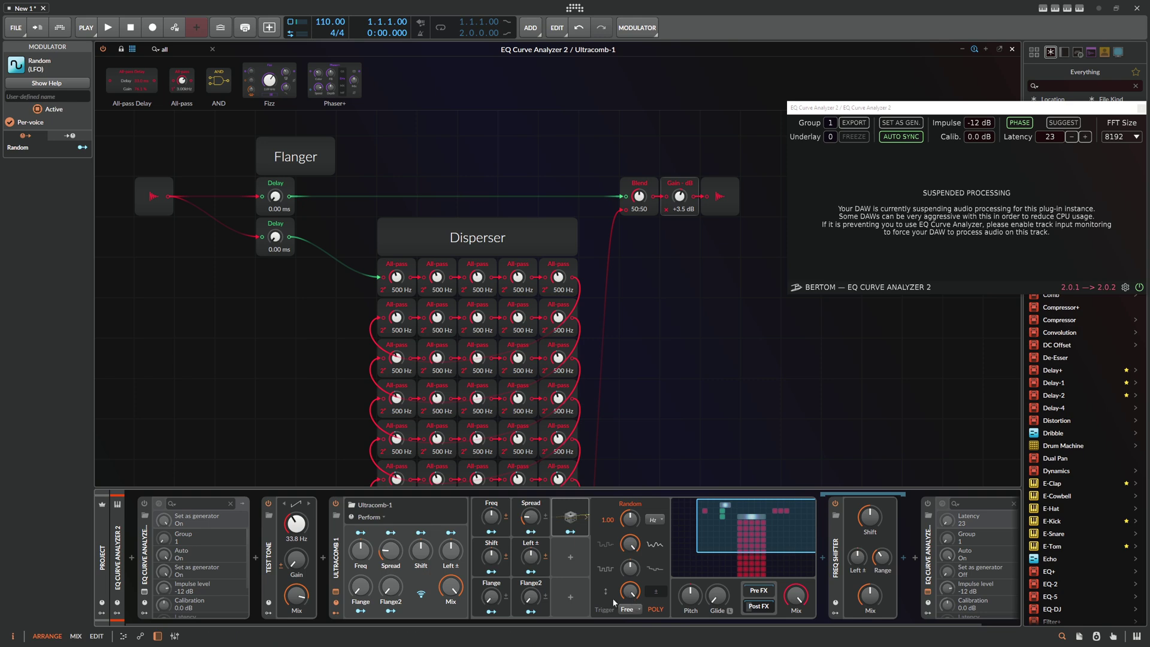
left_click(570, 531)
left_click_drag(364, 554, 364, 460)
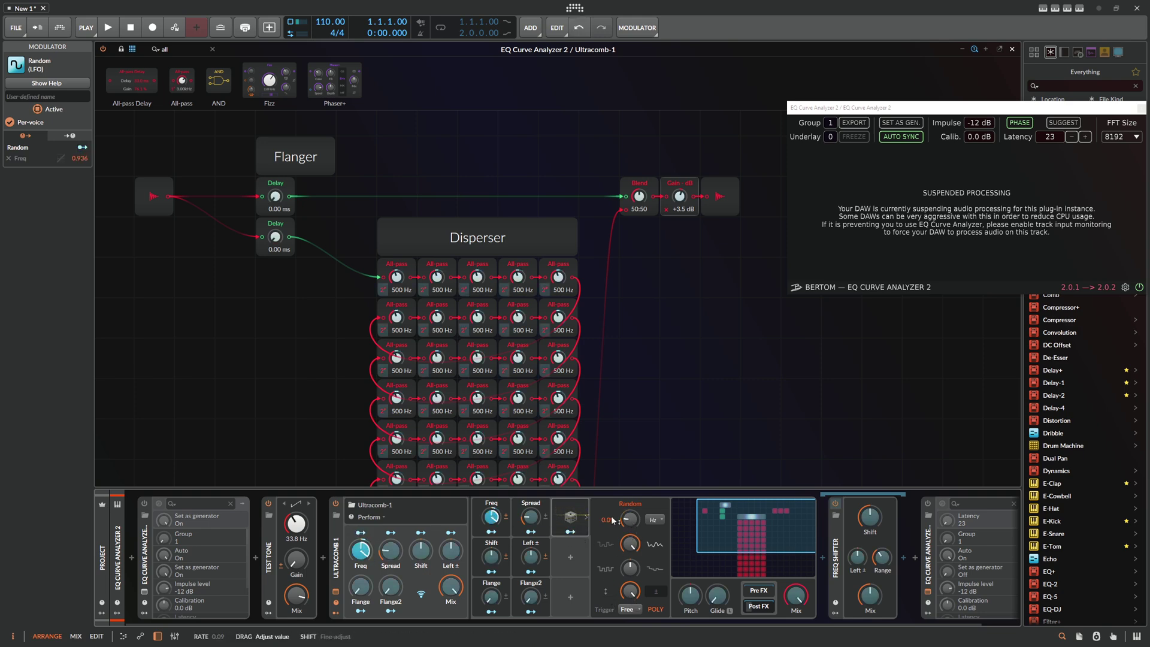
Step: Duplicate the Random modulator and map the copy to the Shift macro with an amount of about 0.34
left_click(572, 517)
key("ctrl+d")
left_click(608, 532)
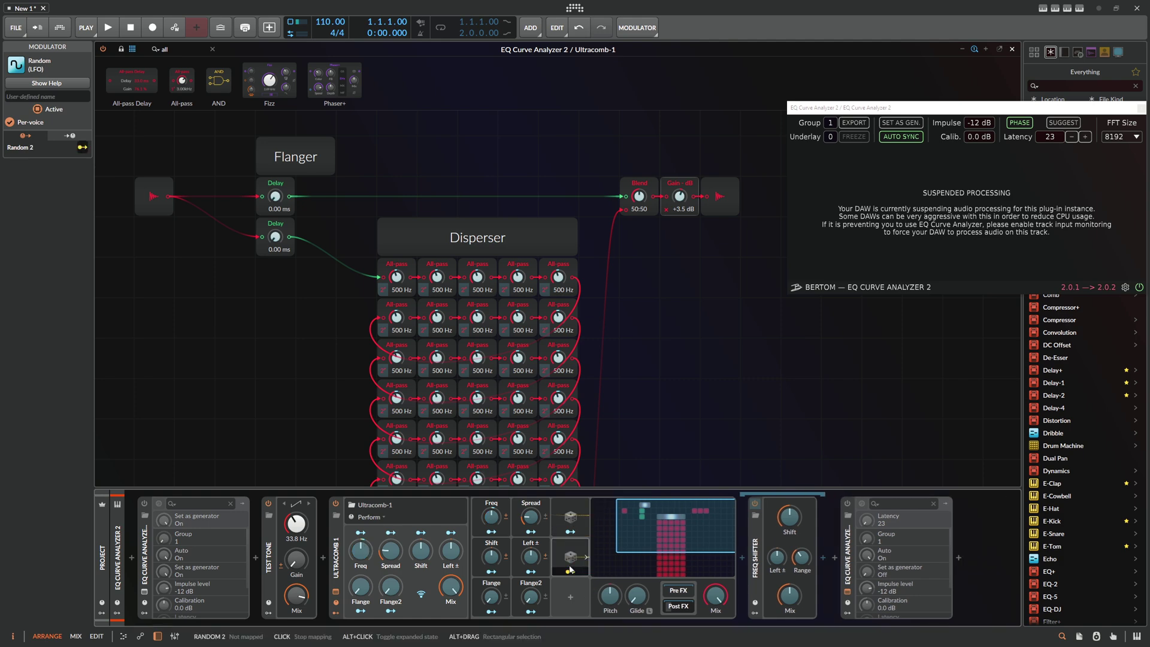
left_click_drag(422, 550, 426, 526)
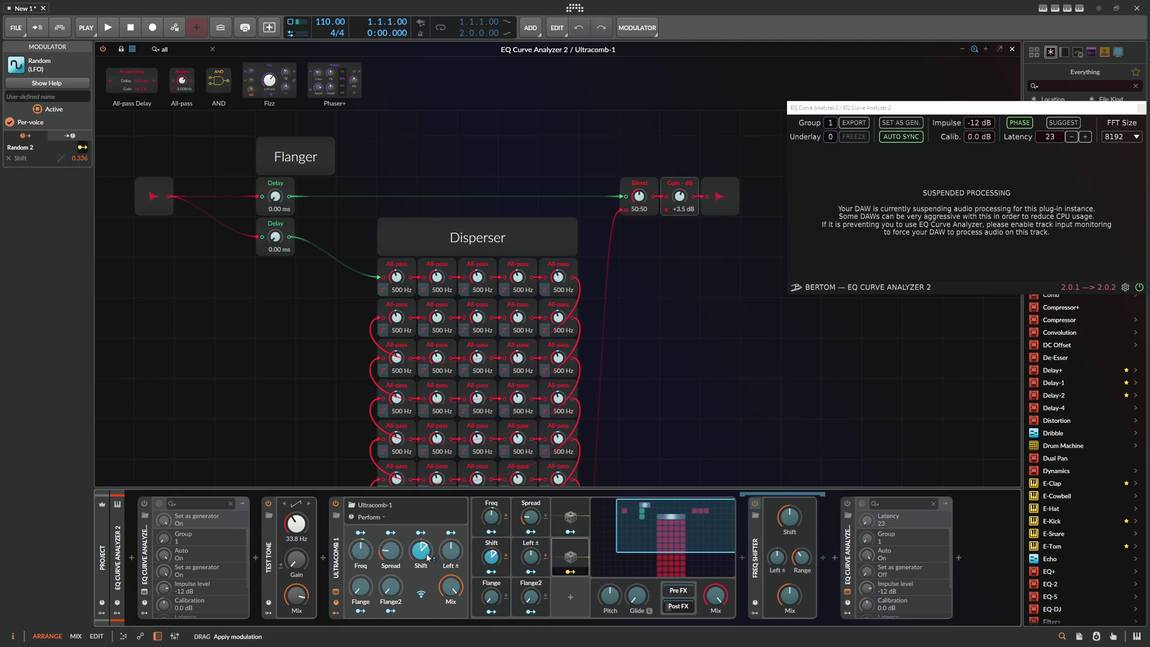
Step: Duplicate the Random modulator into the third free slot and map it to the Flange macro at about 49.2 %
left_click(571, 557)
left_click(569, 559)
left_click(570, 559)
left_click(570, 516)
left_click_drag(570, 516, 569, 575)
left_click(570, 597)
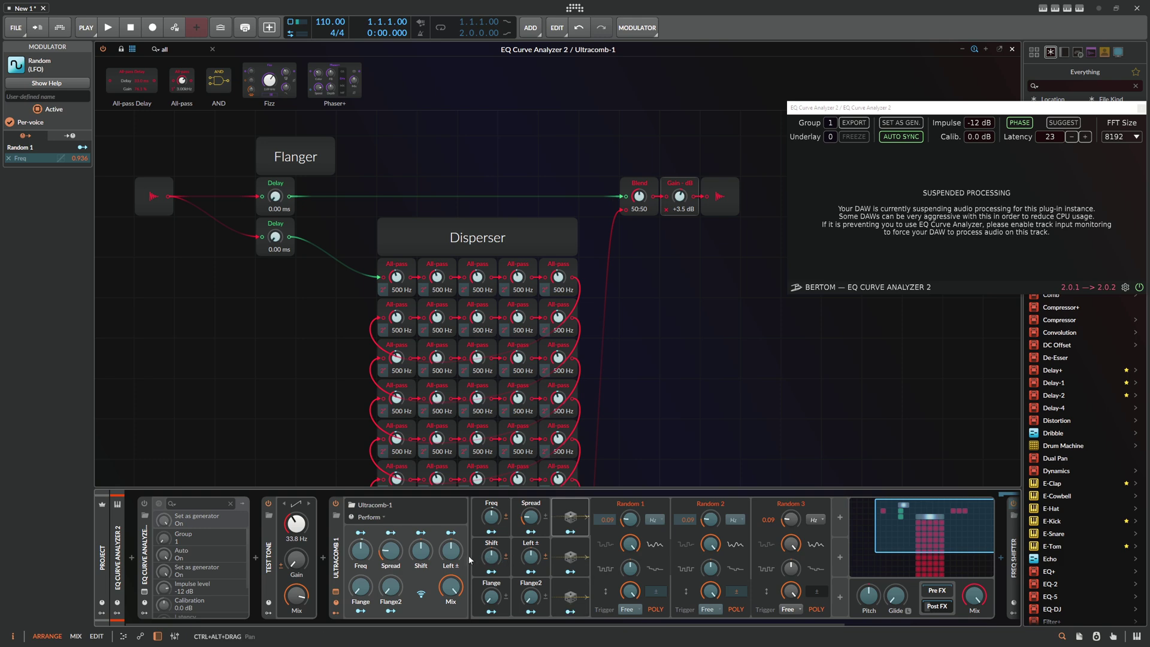
left_click_drag(360, 587, 360, 566)
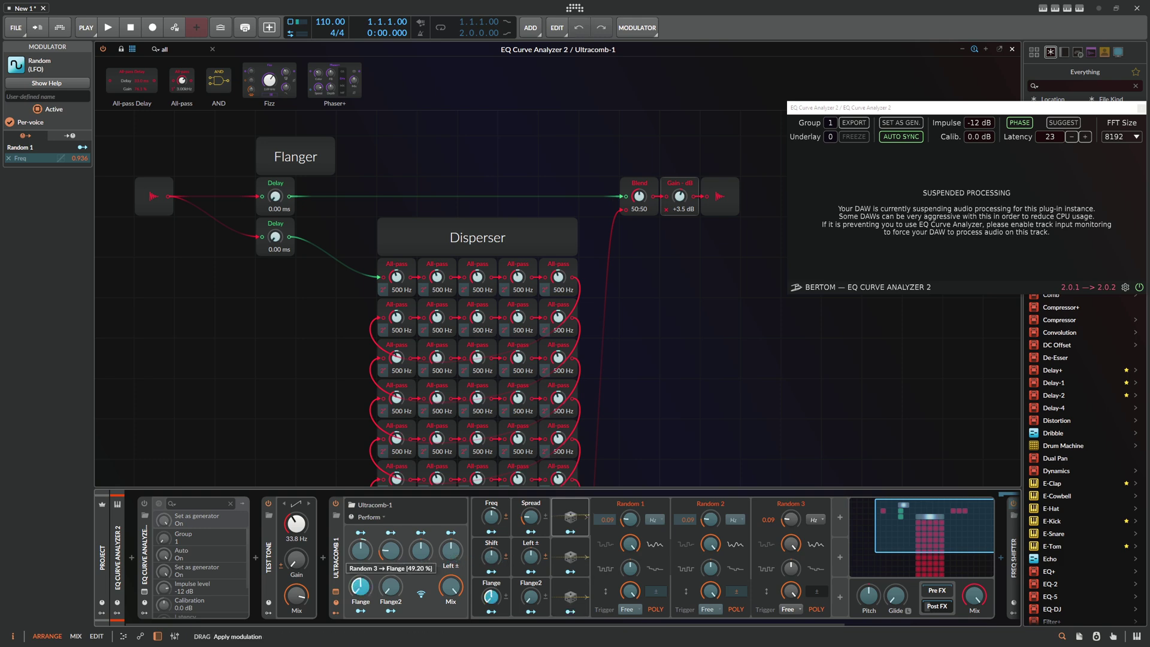
left_click(574, 611)
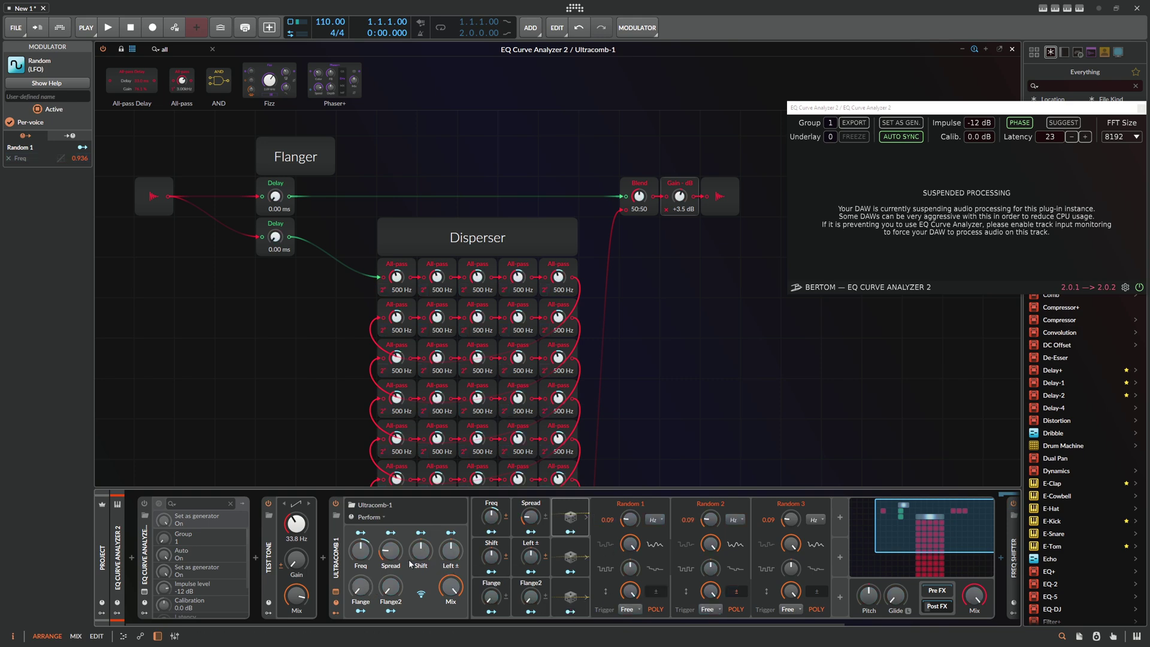
Step: Raise the Test Tone gain and set the rates of Random 1, 2 and 3 to 0.93, 1.56 and 2.33 Hz
left_click_drag(297, 560, 340, 526)
left_click_drag(630, 519, 629, 505)
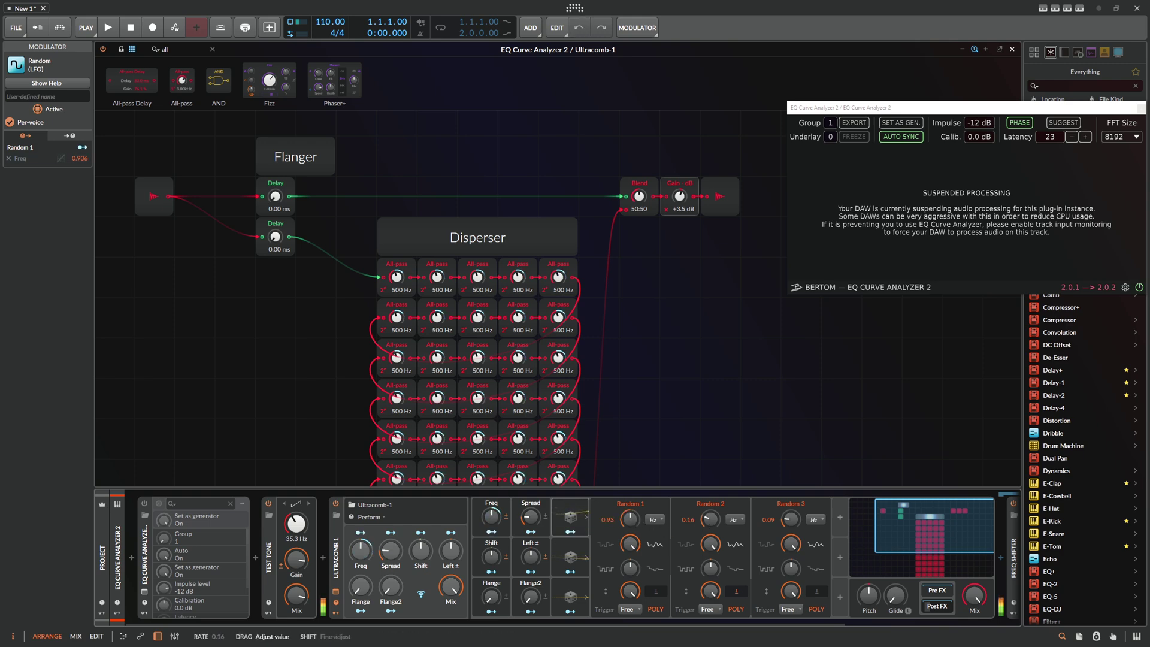
left_click_drag(710, 519, 710, 517)
left_click_drag(791, 518, 790, 506)
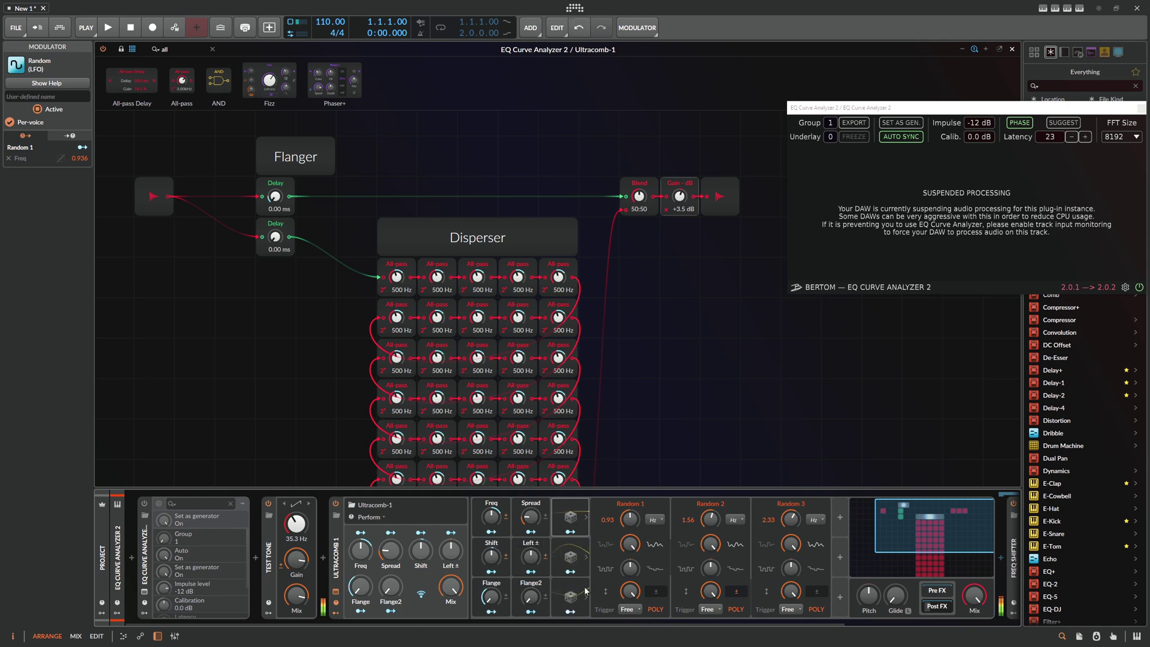
scroll(707, 623, "right", 5)
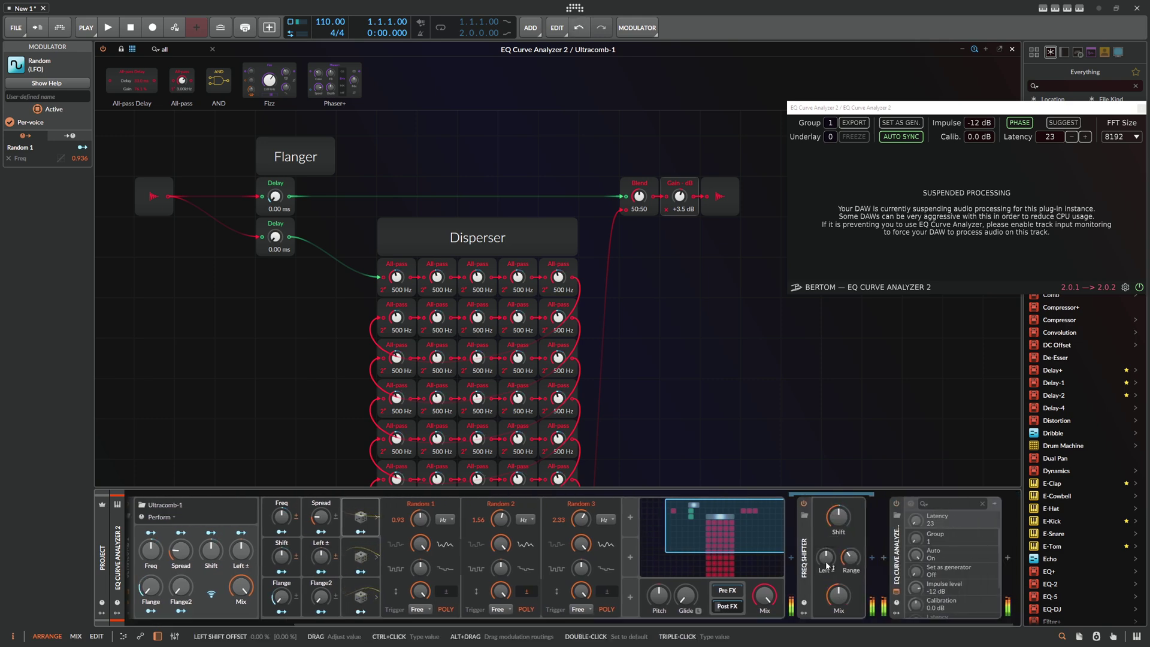
scroll(745, 624, "left", 5)
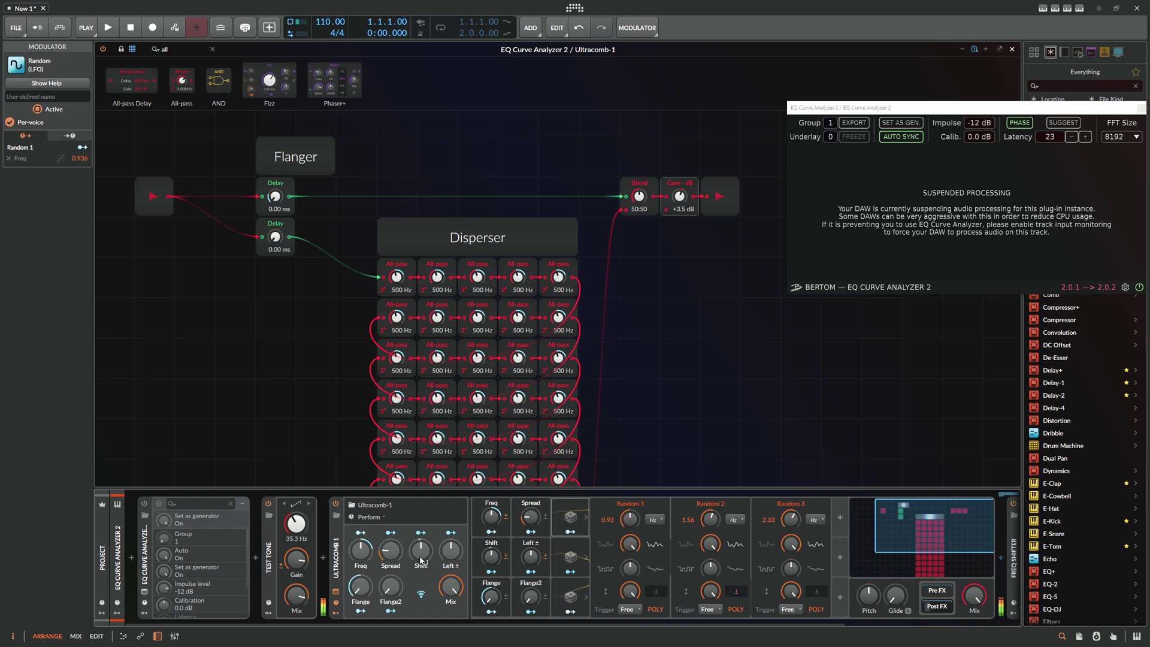
Step: Set the Test Tone to 38.5 Hz and Random 1, 2 and 3 to 1.00, 1.14 and 1.39 Hz while auditioning, and mute the tone
mouse_move(296, 524)
left_mouse_down()
mouse_move(296, 544)
mouse_move(297, 534)
left_mouse_up()
left_click_drag(630, 519, 630, 508)
left_click_drag(713, 519, 712, 497)
left_click_drag(790, 519, 790, 489)
mouse_move(630, 519)
left_mouse_down()
mouse_move(630, 508)
mouse_move(630, 531)
left_mouse_up()
mouse_move(296, 525)
left_mouse_down()
mouse_move(296, 495)
mouse_move(296, 516)
left_mouse_up()
left_click_drag(297, 559, 297, 574)
left_click_drag(296, 524, 296, 534)
left_click_drag(630, 519, 630, 527)
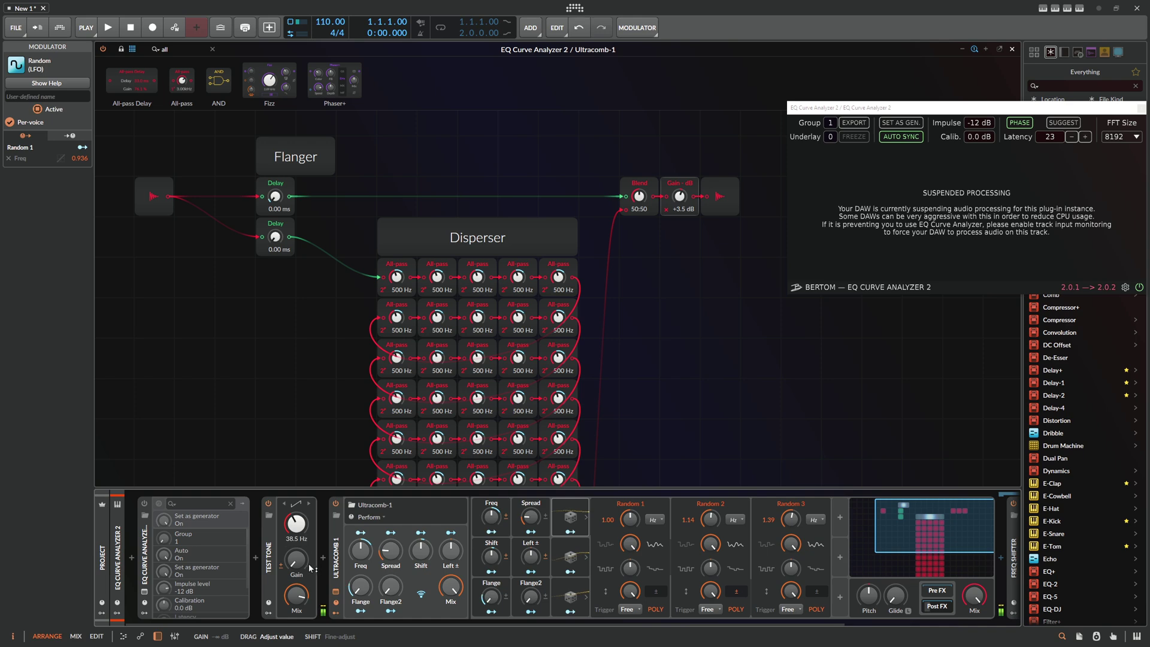
Step: Switch the Test Tone to White Noise and audition it through the modulated comb, sweeping Spread to 35.2 % before muting the gain
left_click(297, 504)
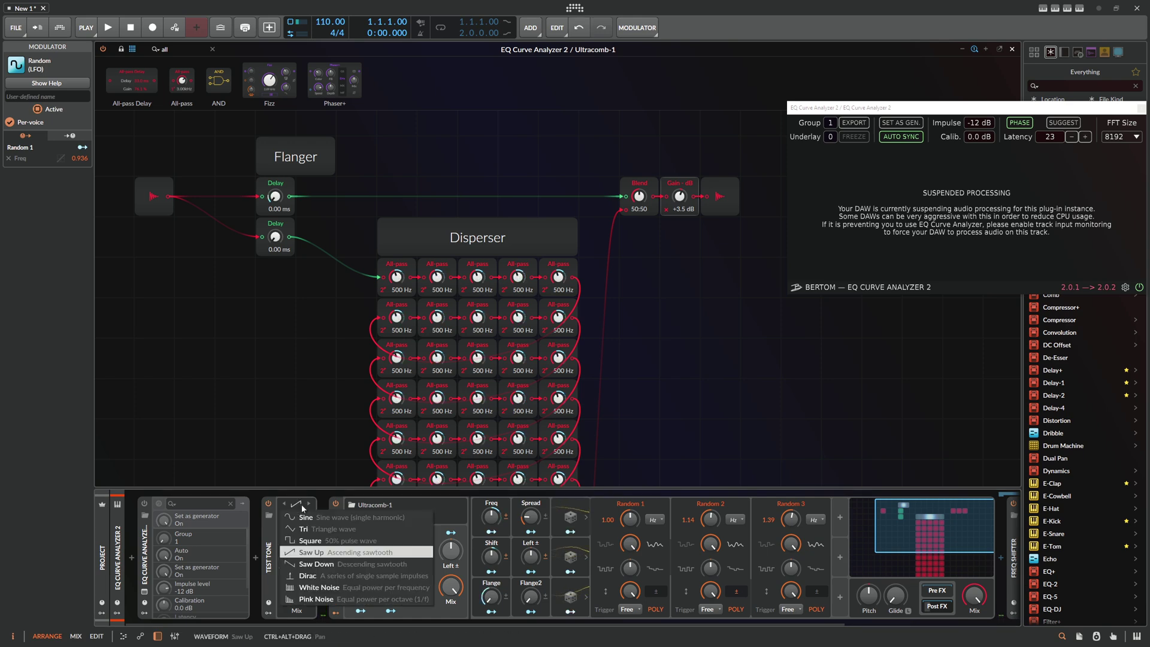
left_click(346, 592)
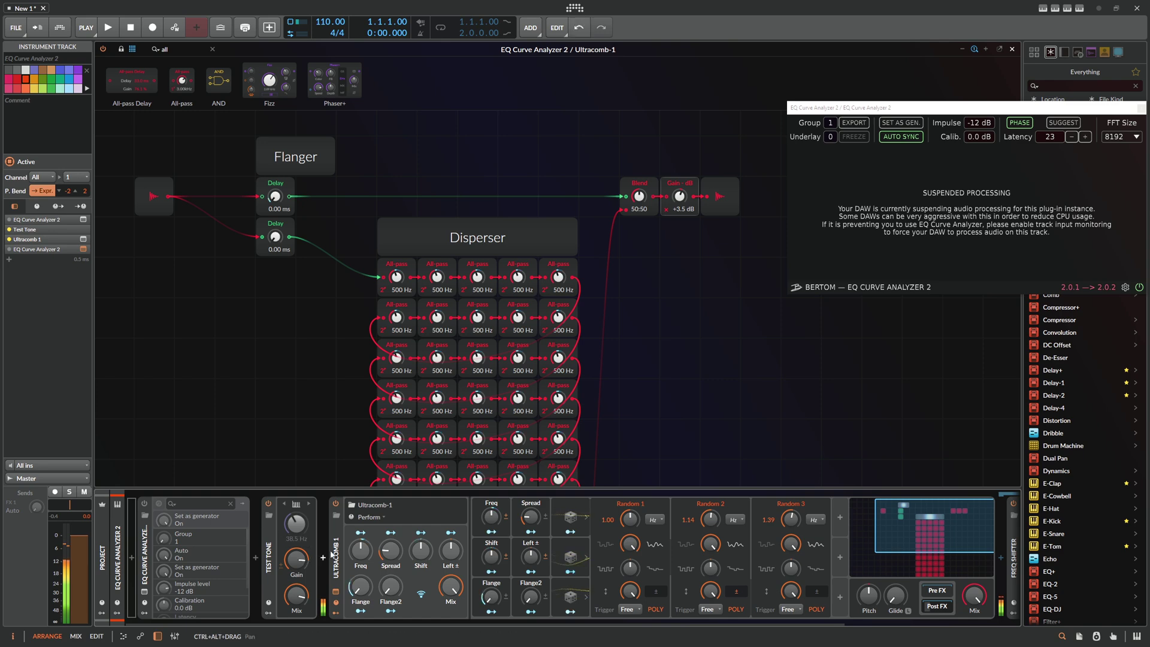
left_click_drag(297, 560, 297, 552)
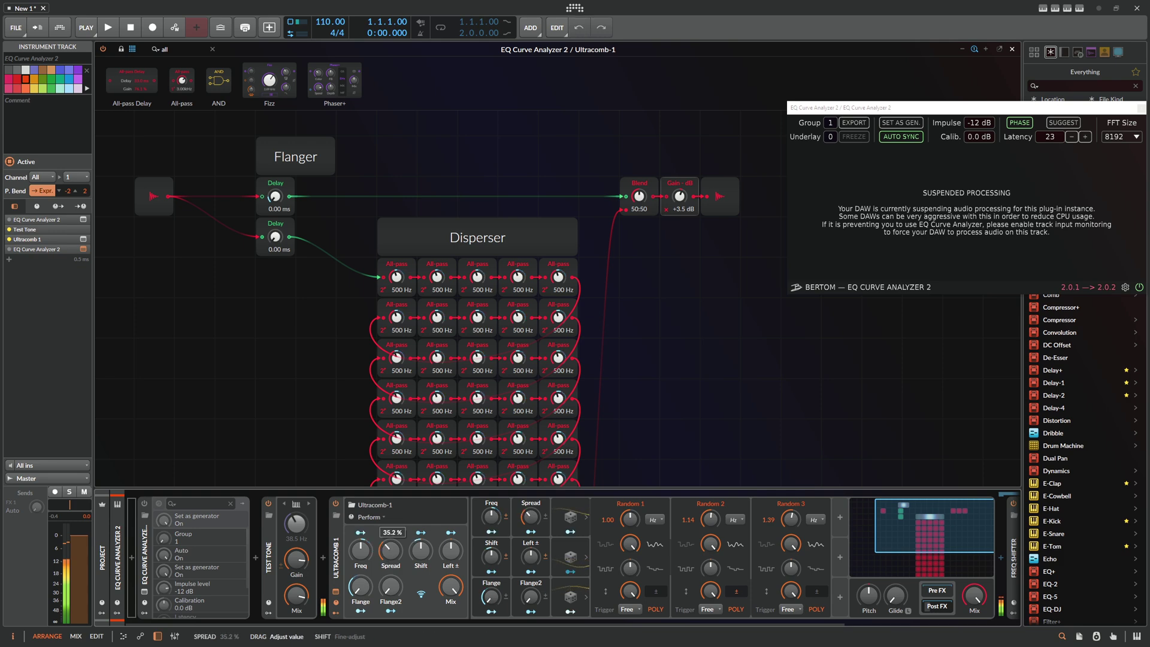
left_click_drag(295, 559, 296, 599)
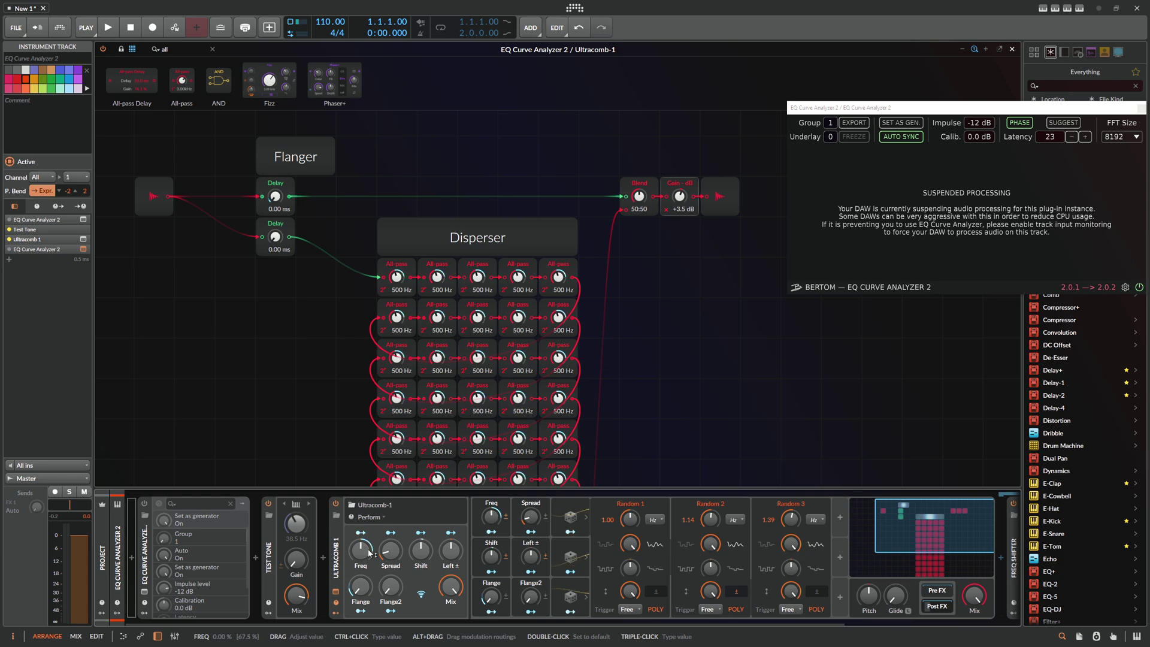
Step: Remove the Freq Shifter from the device chain and delete the three Random modulators from Ultracomb-1
left_click_drag(405, 622, 465, 622)
left_click(833, 606)
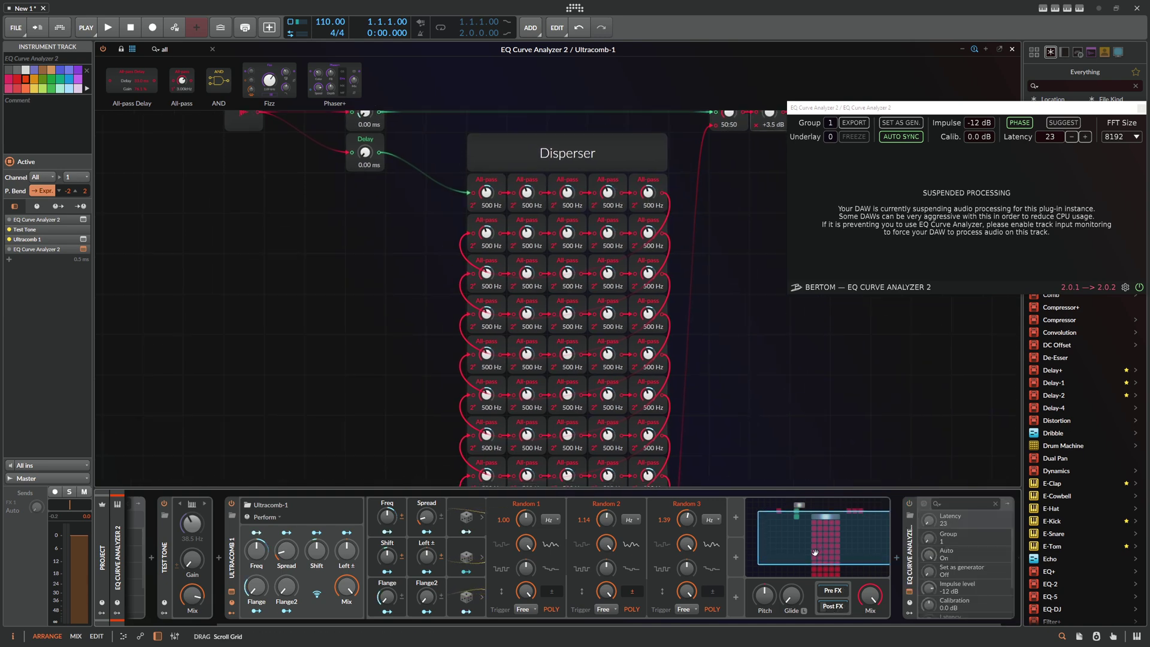
left_click_drag(814, 552, 807, 550)
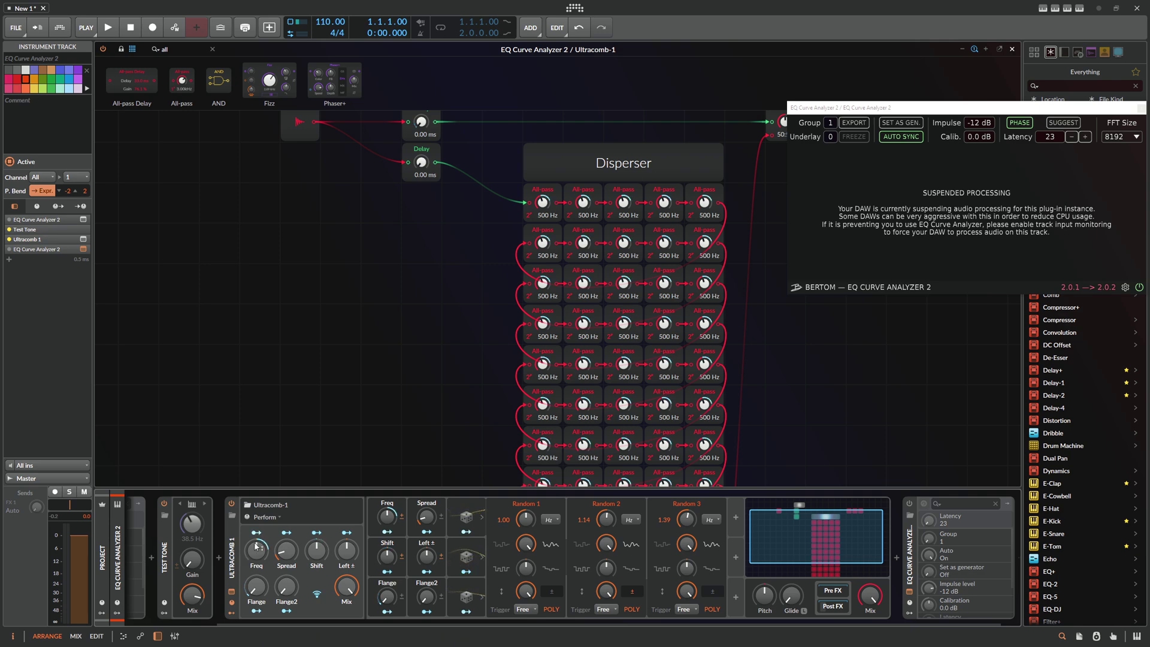
left_click(472, 513)
key("Delete")
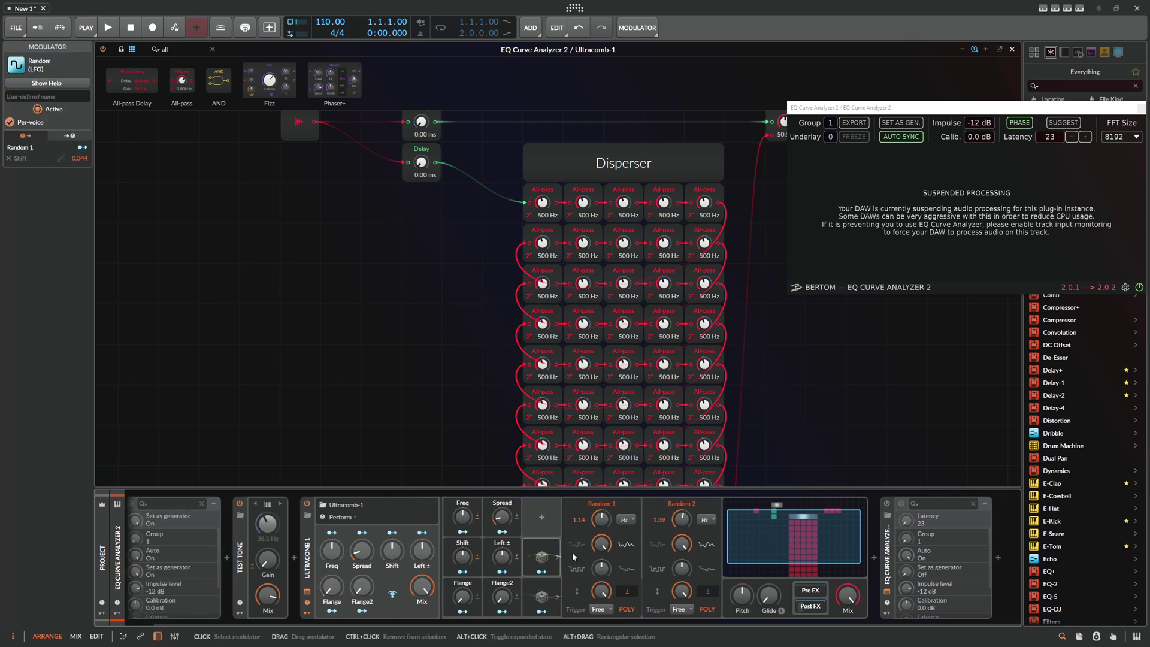
key("Delete")
key("Delete")
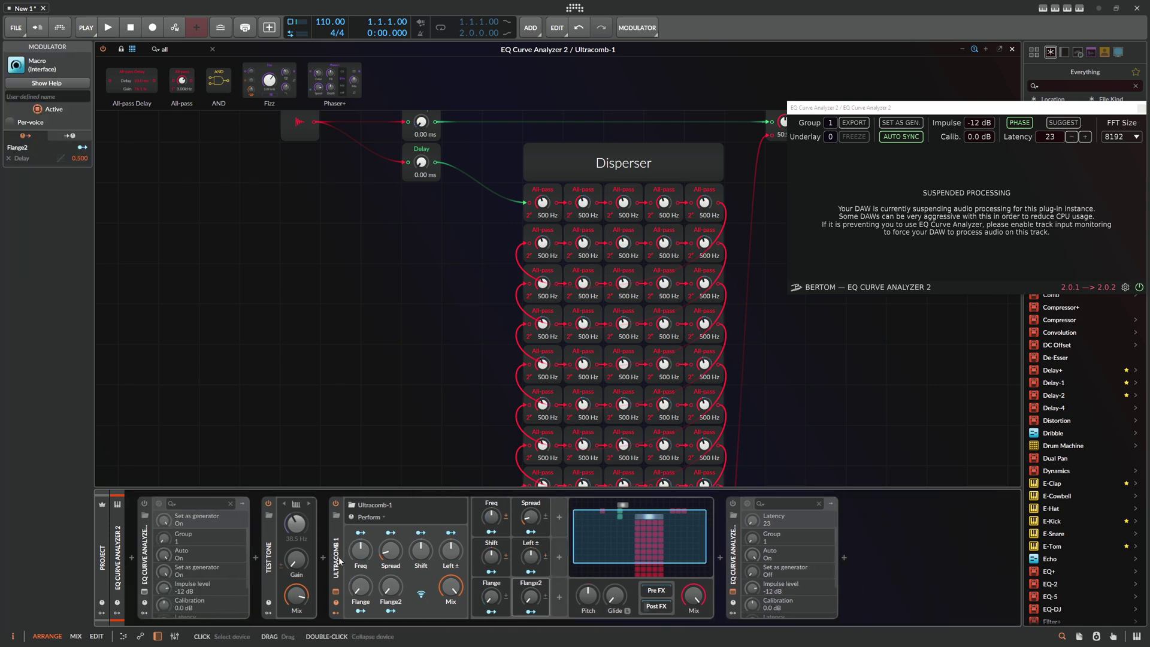
Step: Duplicate the Ultracomb-1 device, raise the Test Tone gain to -4.2 dB, and sweep the copy's Freq and Shift macros
left_click(336, 562)
key("ctrl+d")
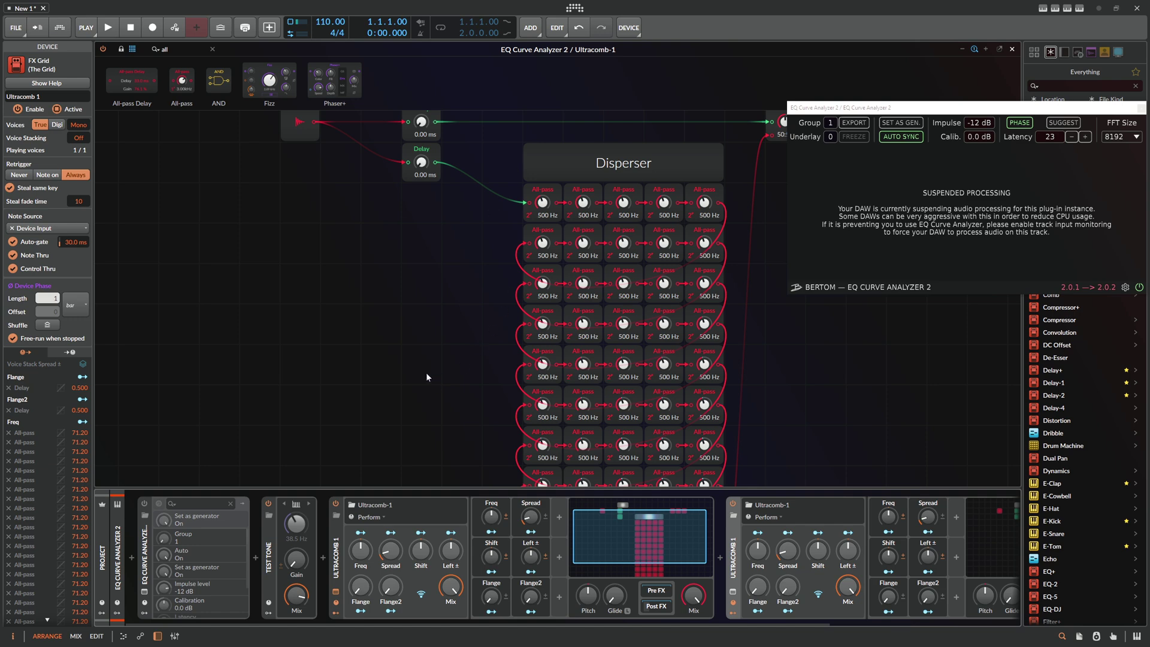
mouse_move(295, 559)
left_mouse_down()
mouse_move(296, 571)
mouse_move(295, 553)
left_mouse_up()
left_click_drag(762, 549, 818, 540)
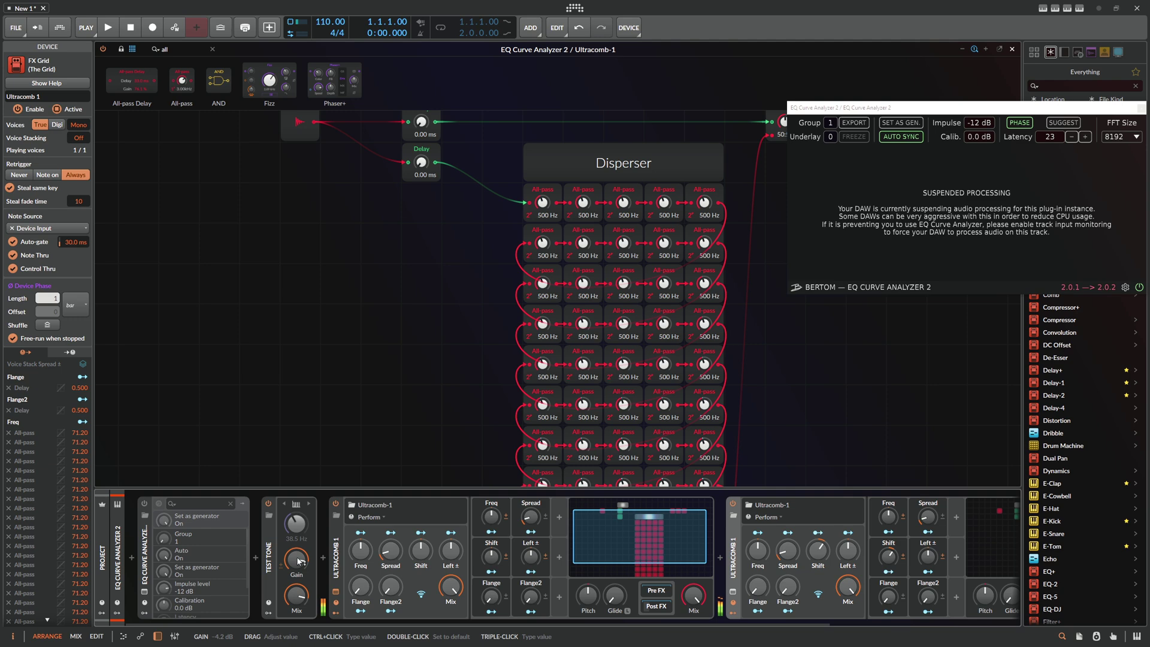
Step: Toggle the Ultracomb-1 copy's bypass, switch the Test Tone to Saw Up, and lower the first Ultracomb-1's Spread macro to minimum
left_click(733, 504)
left_click(734, 504)
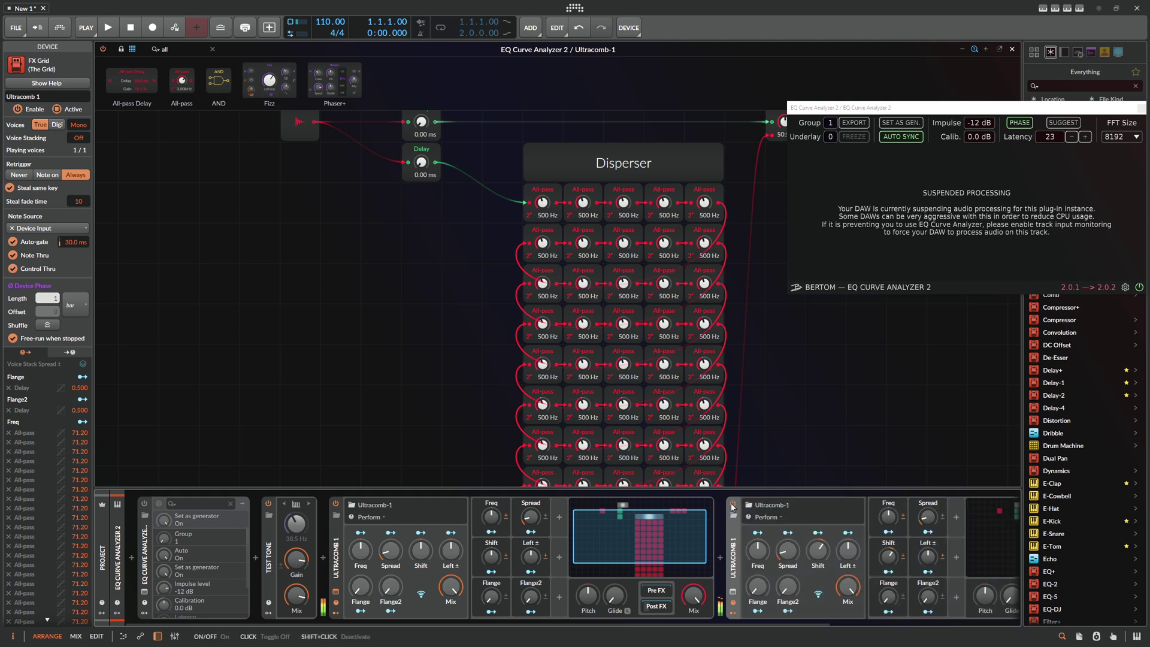
left_click(297, 505)
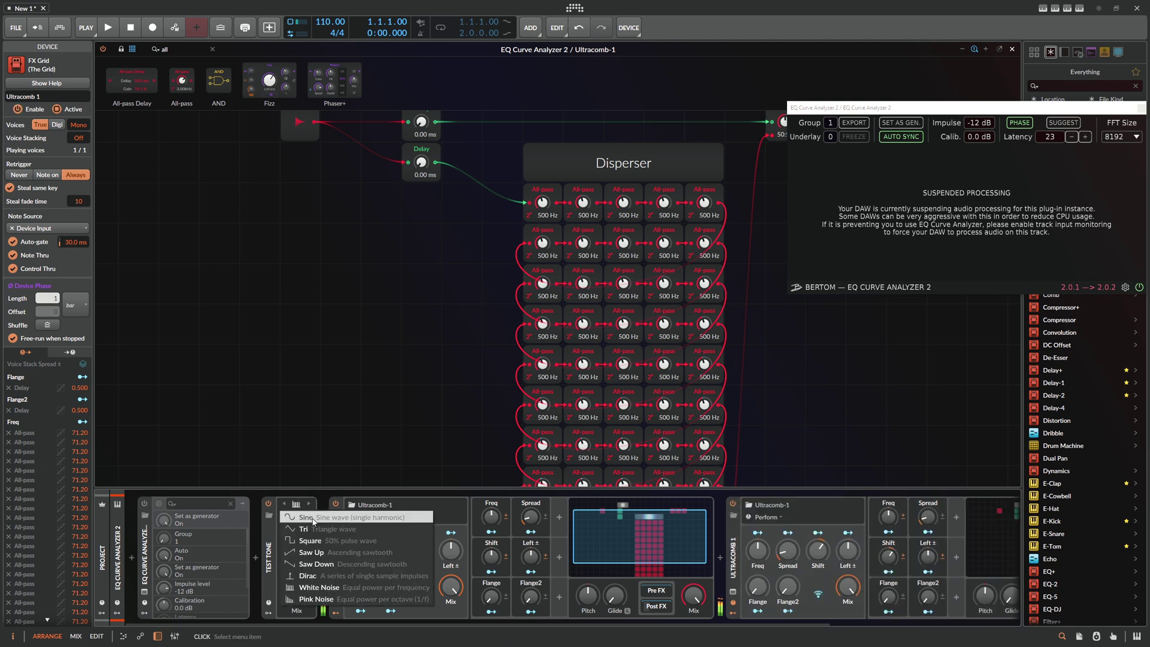
left_click(313, 552)
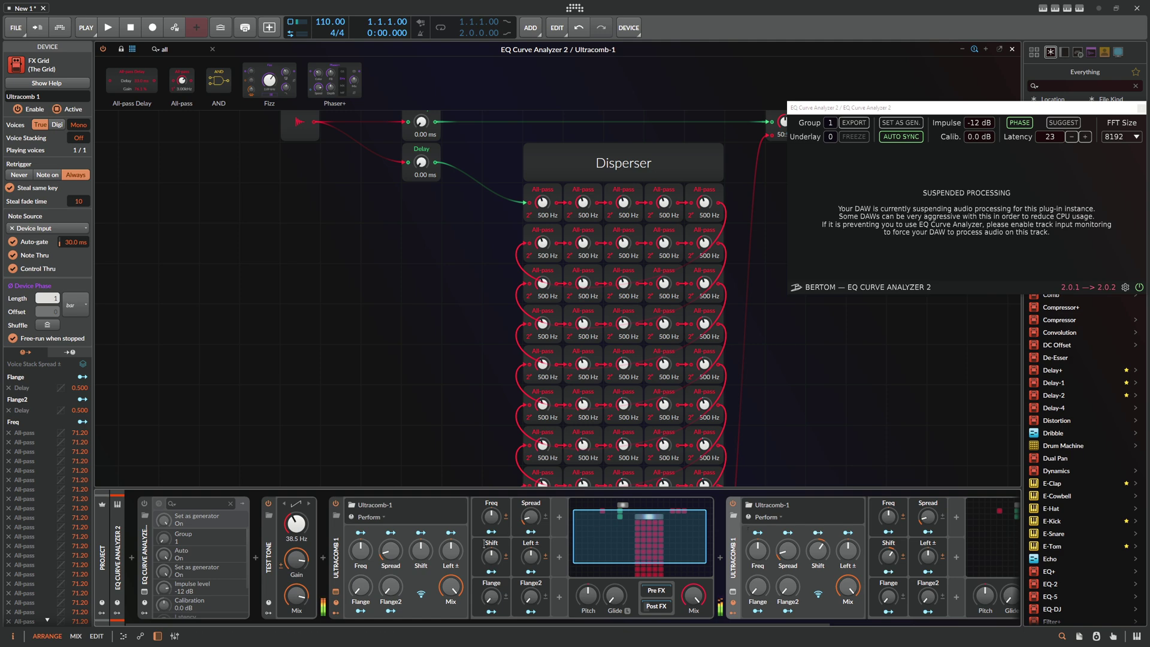
mouse_move(391, 551)
left_mouse_down()
mouse_move(391, 511)
mouse_move(386, 561)
left_mouse_up()
Step: Close the EQ Curve Analyzer 2 window and delete the duplicated Ultracomb-1 from the device chain
scroll(390, 264, "down", 5)
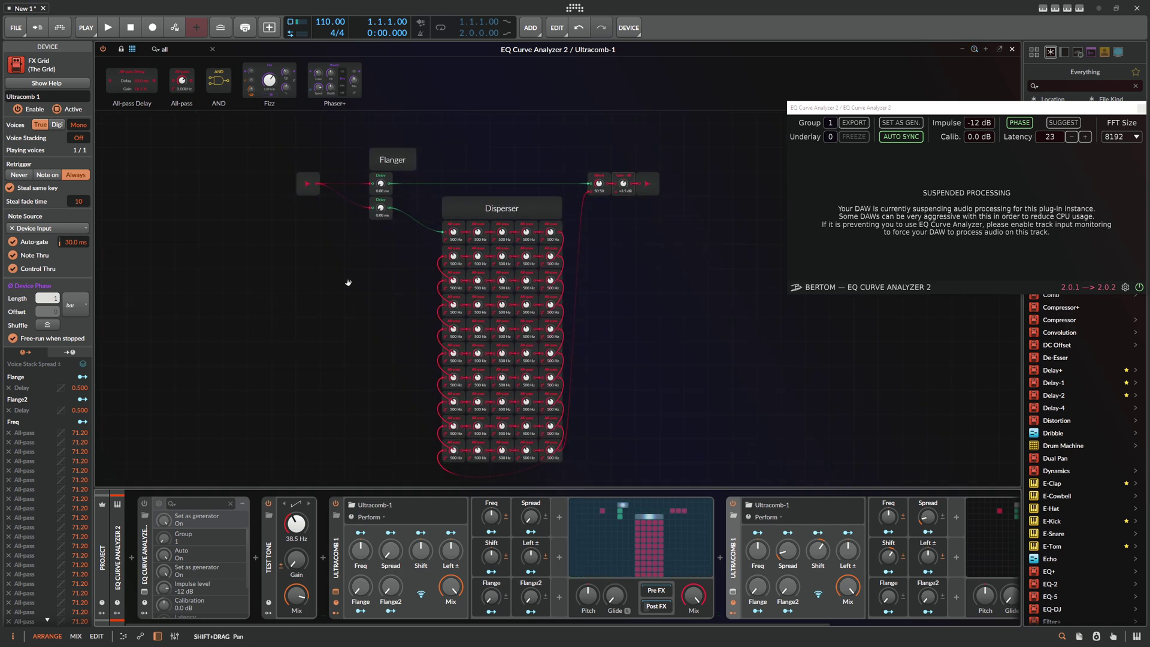
left_click(1137, 110)
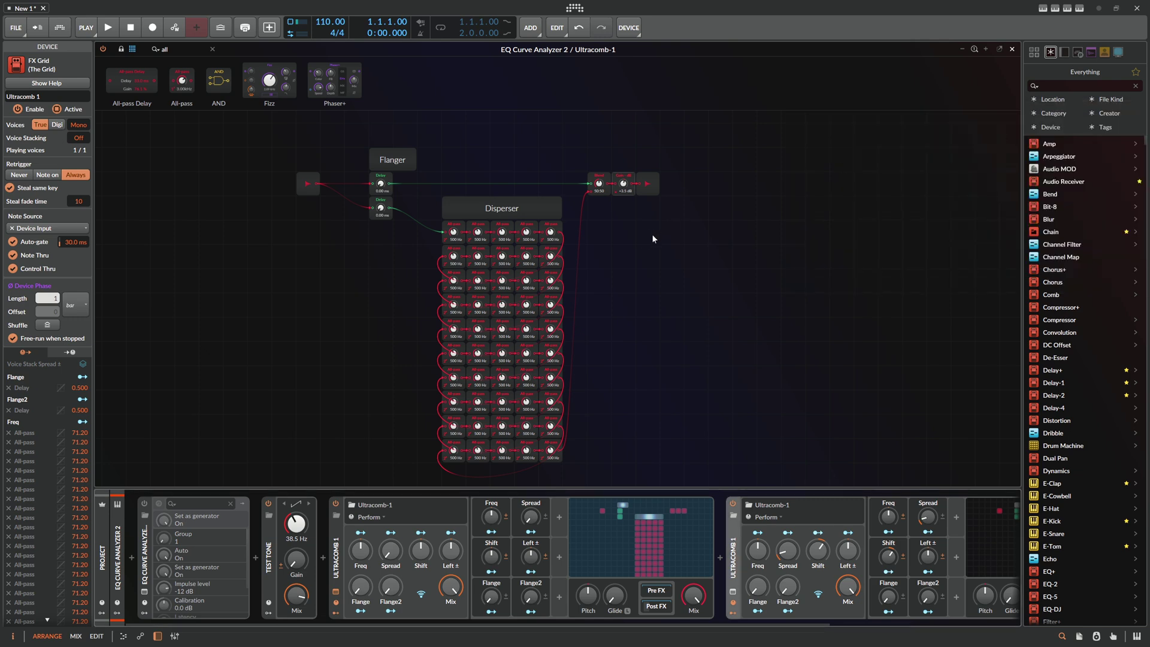
left_click_drag(650, 238, 698, 236)
left_click(732, 549)
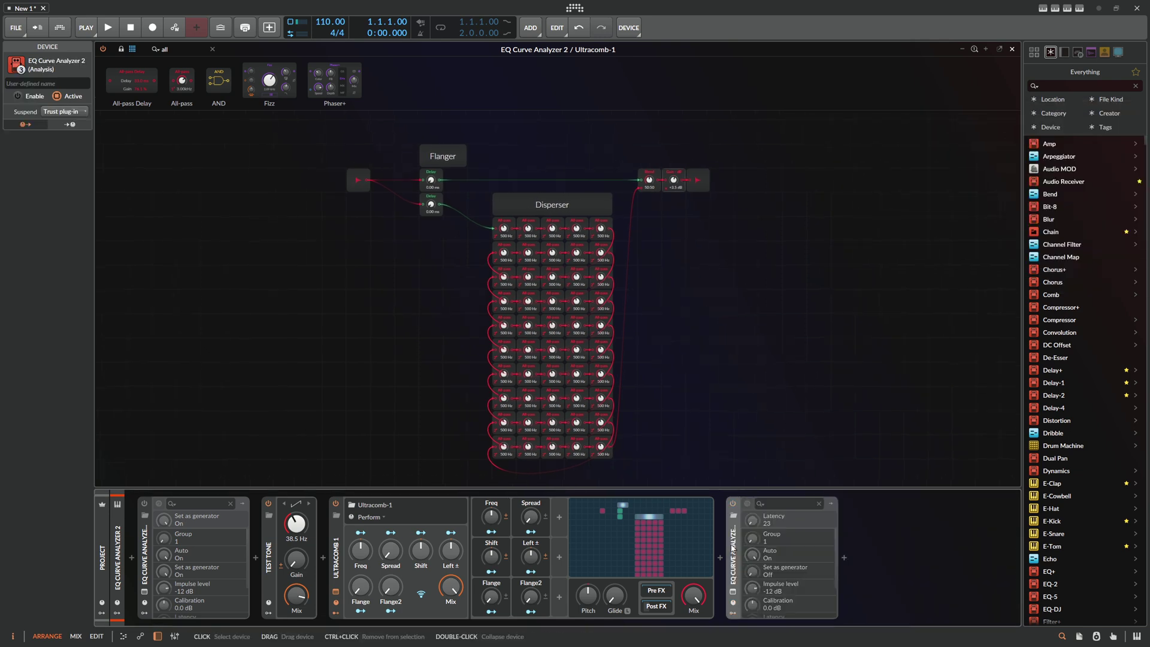
Step: Bypass the remaining Ultracomb-1 and insert a Freq Split device directly after it
left_click(336, 504)
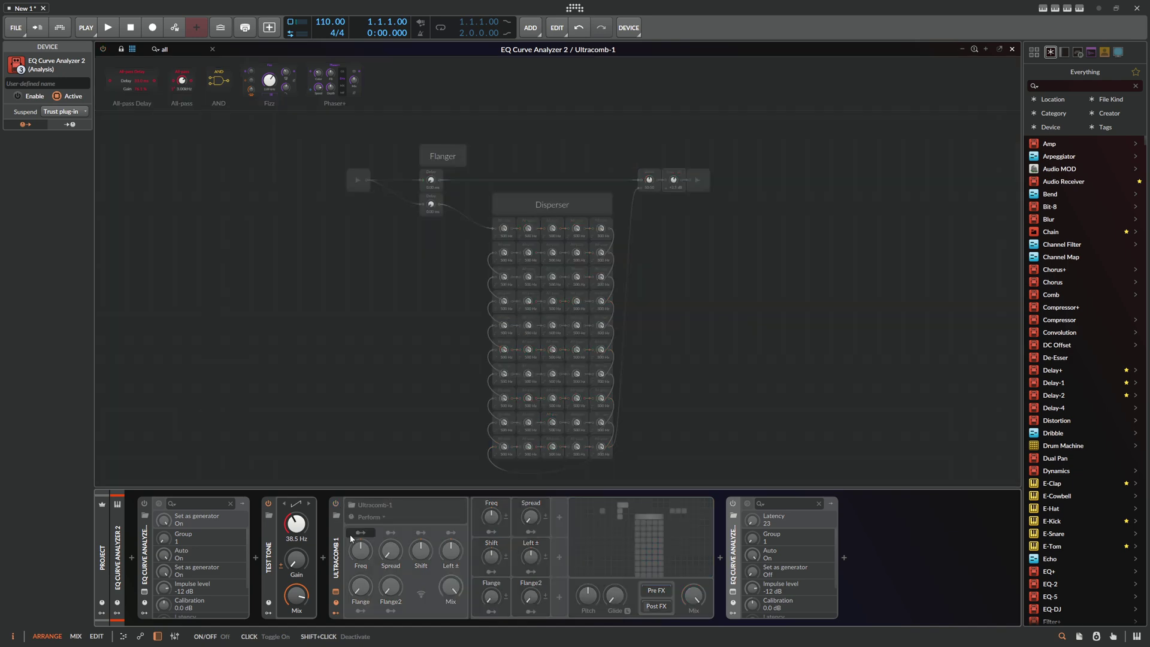
left_click(720, 558)
type("freq")
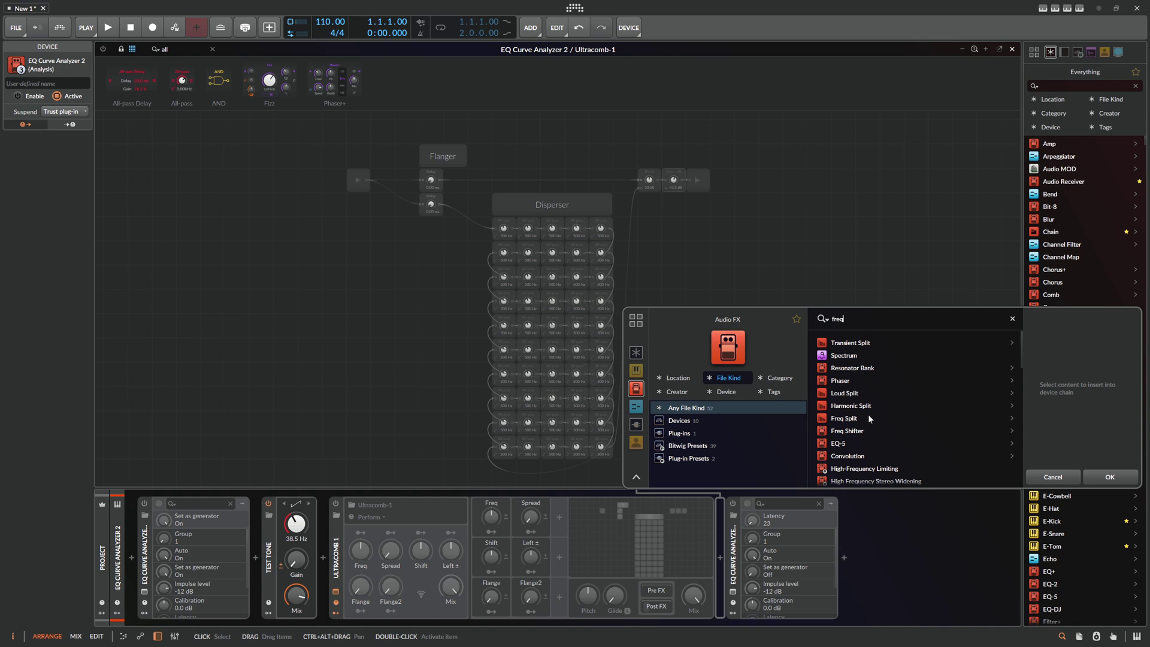
double_click(866, 416)
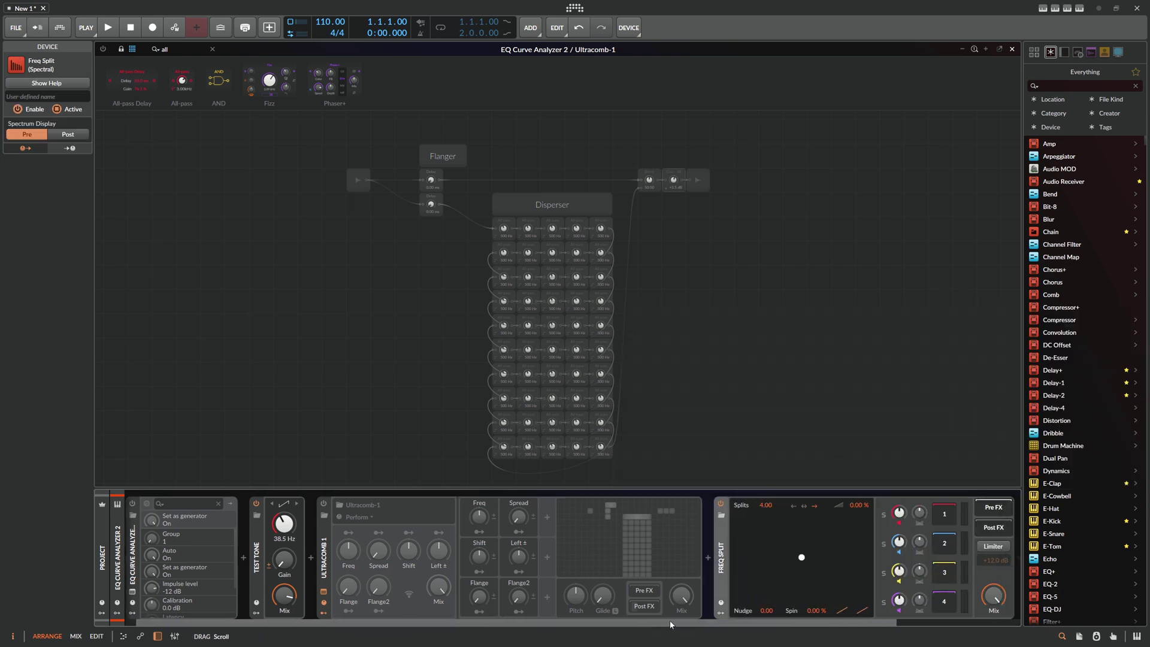
left_click_drag(686, 622, 748, 622)
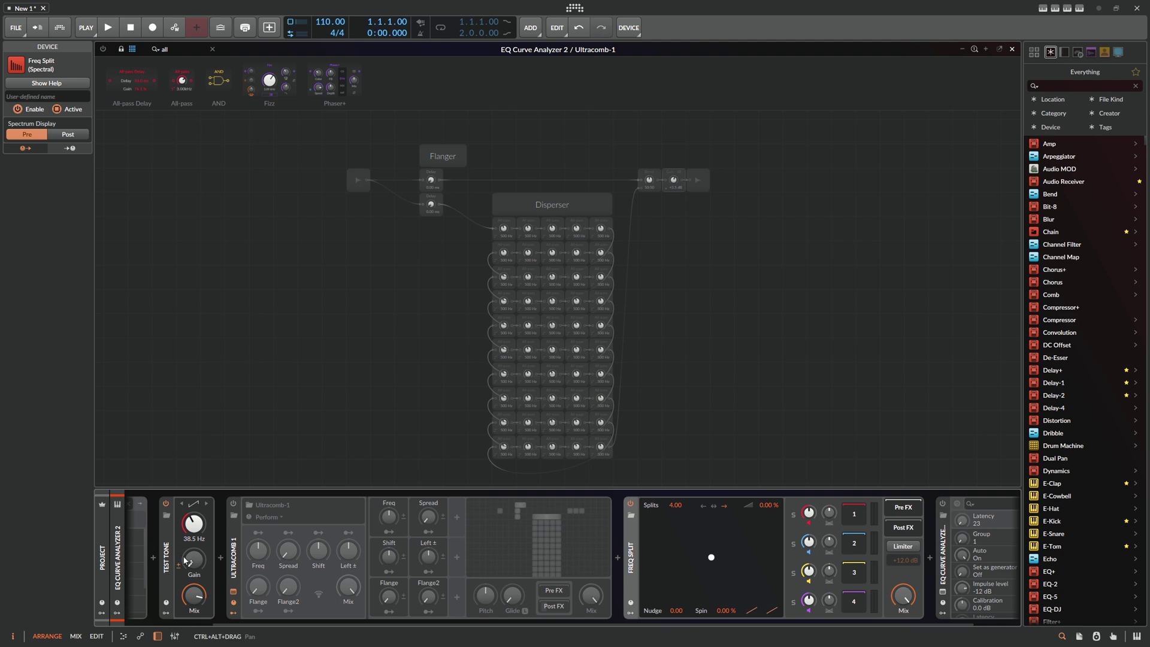
Step: Audition the saw through Freq Split with Splits at 30.27, adjusting a band level and the split bend and pinch, and mute the Test Tone gain
left_click_drag(187, 561, 187, 523)
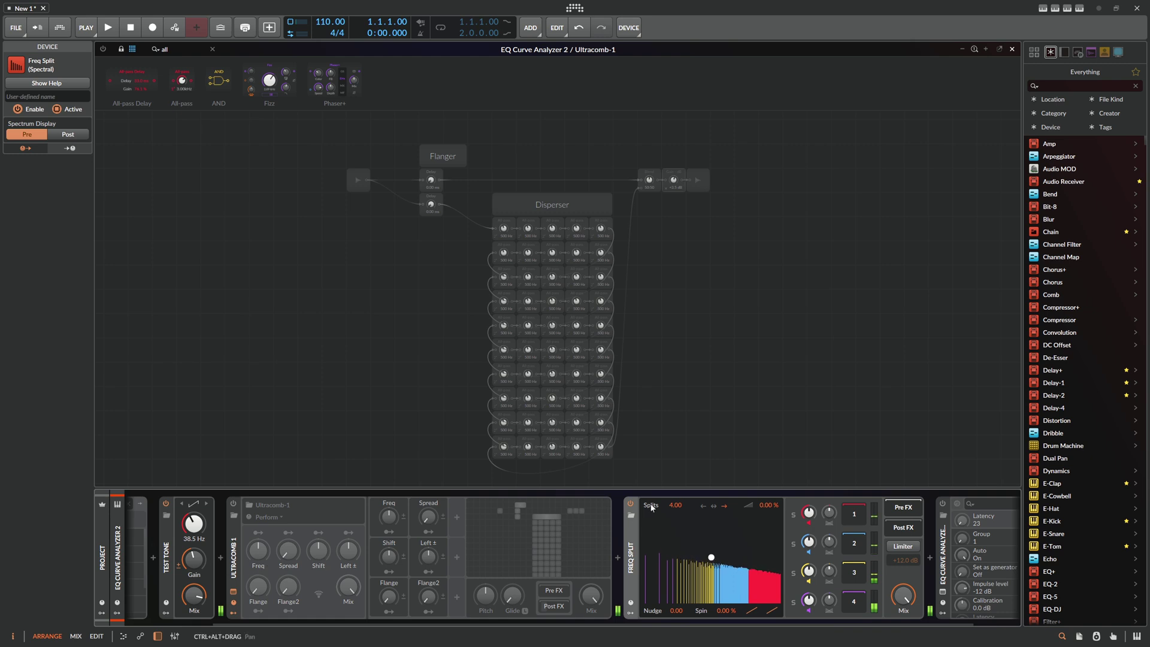
left_click_drag(659, 508, 658, 484)
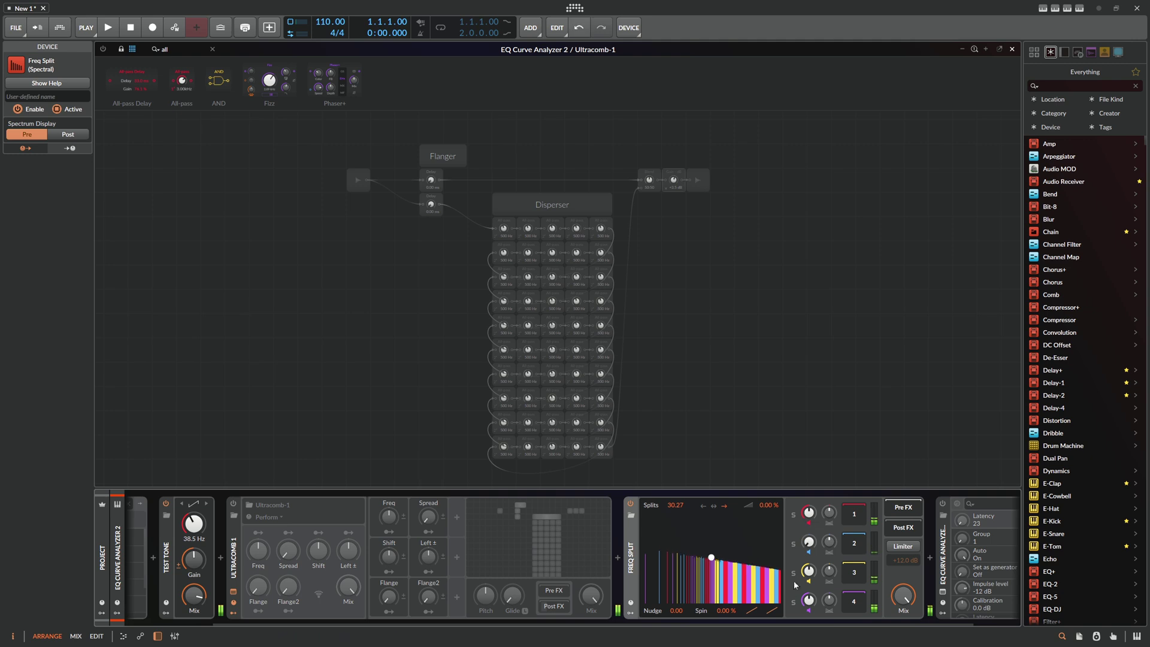
left_click_drag(809, 543, 809, 551)
left_click_drag(193, 559, 193, 558)
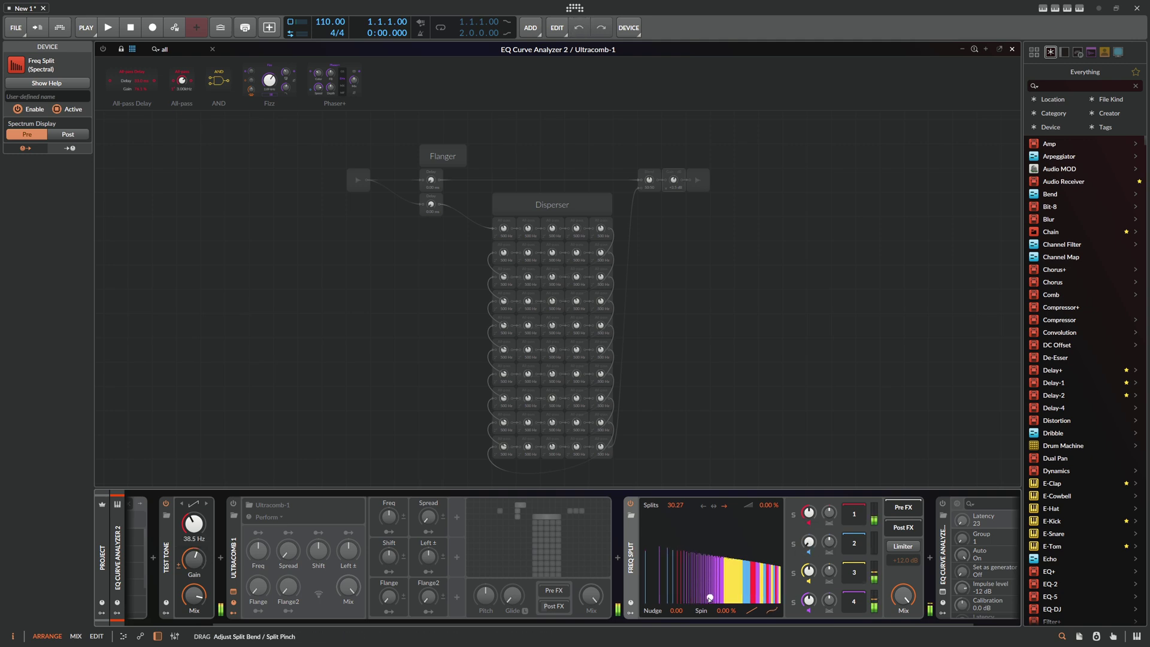
left_click_drag(672, 549, 723, 602)
left_click_drag(193, 560, 193, 606)
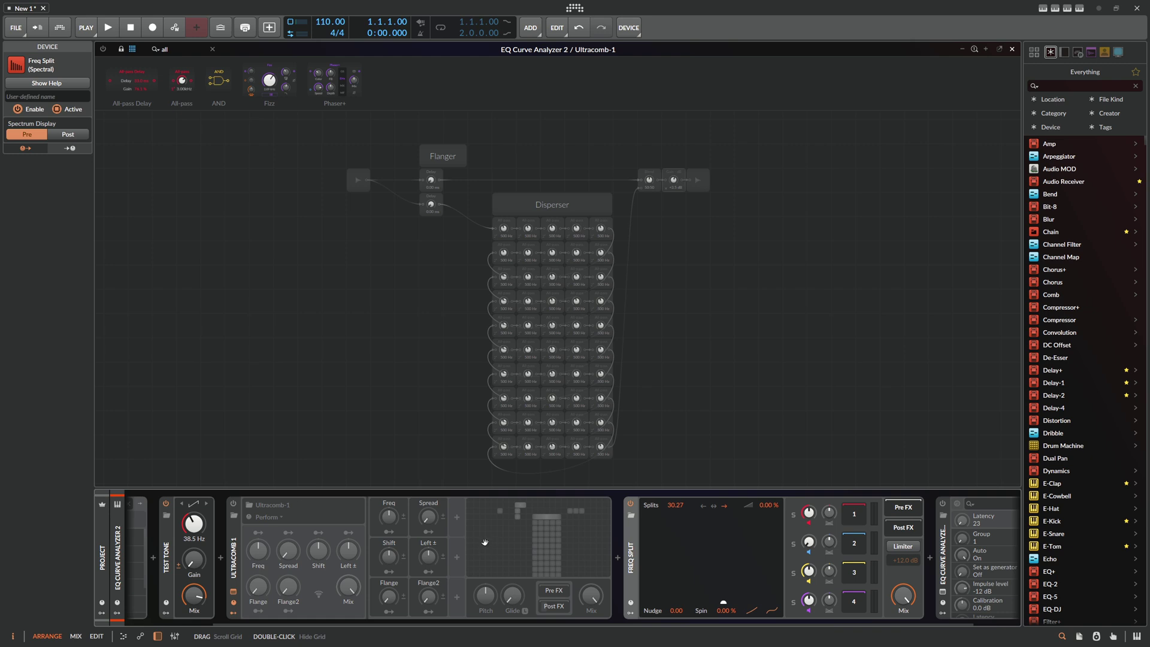
Step: Bypass Freq Split and the Test Tone, and reactivate Ultracomb-1 and the EQ Curve Analyzer 2 devices with the analyzer window shown
left_click(631, 503)
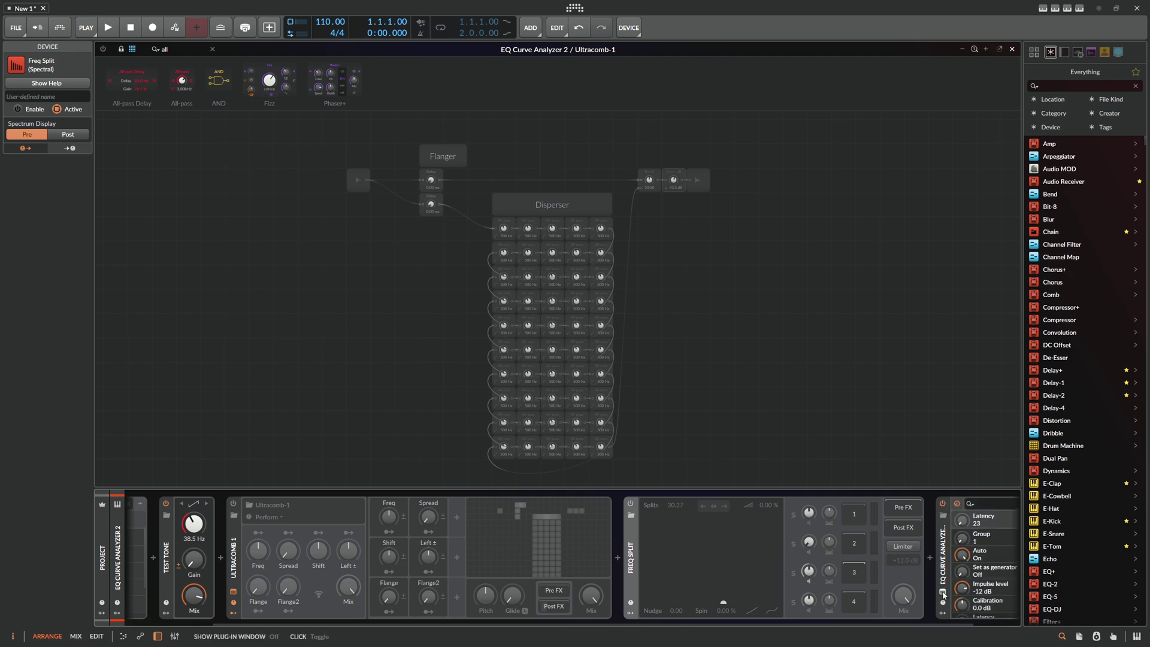
left_click_drag(596, 625, 510, 624)
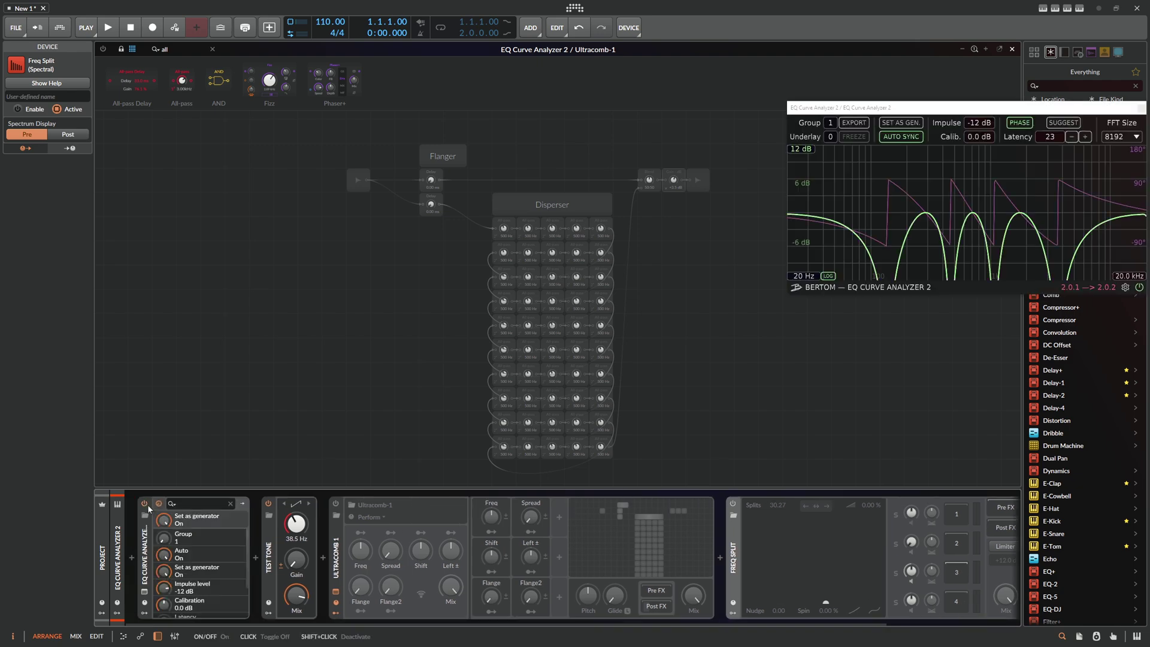
left_click(337, 504)
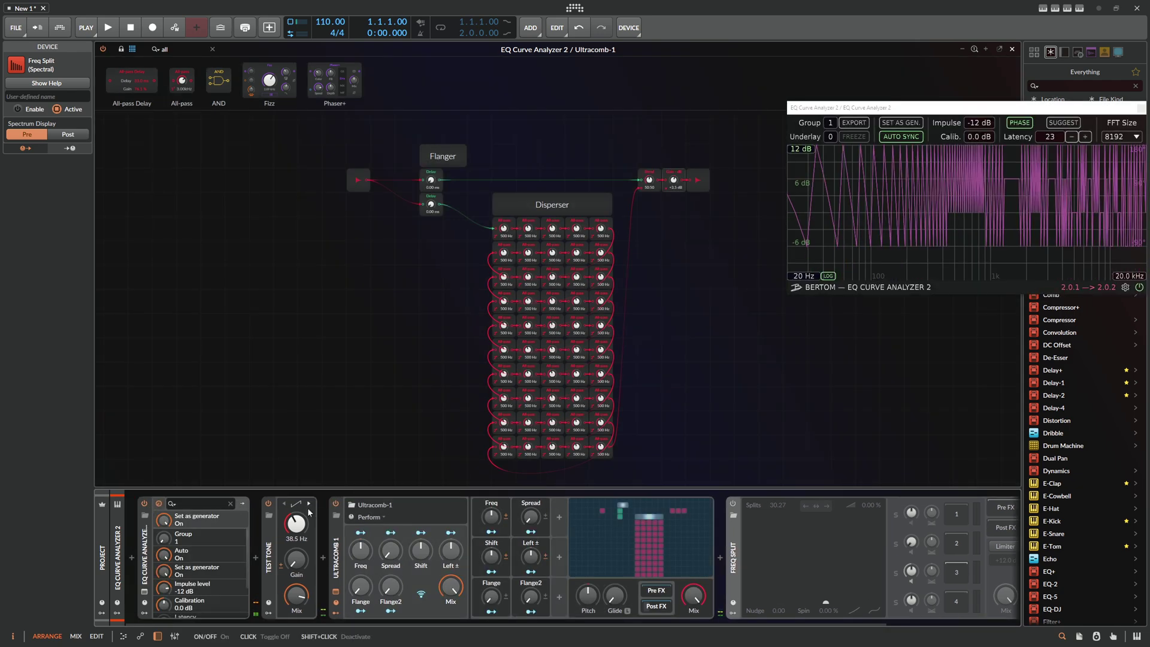
left_click(294, 510)
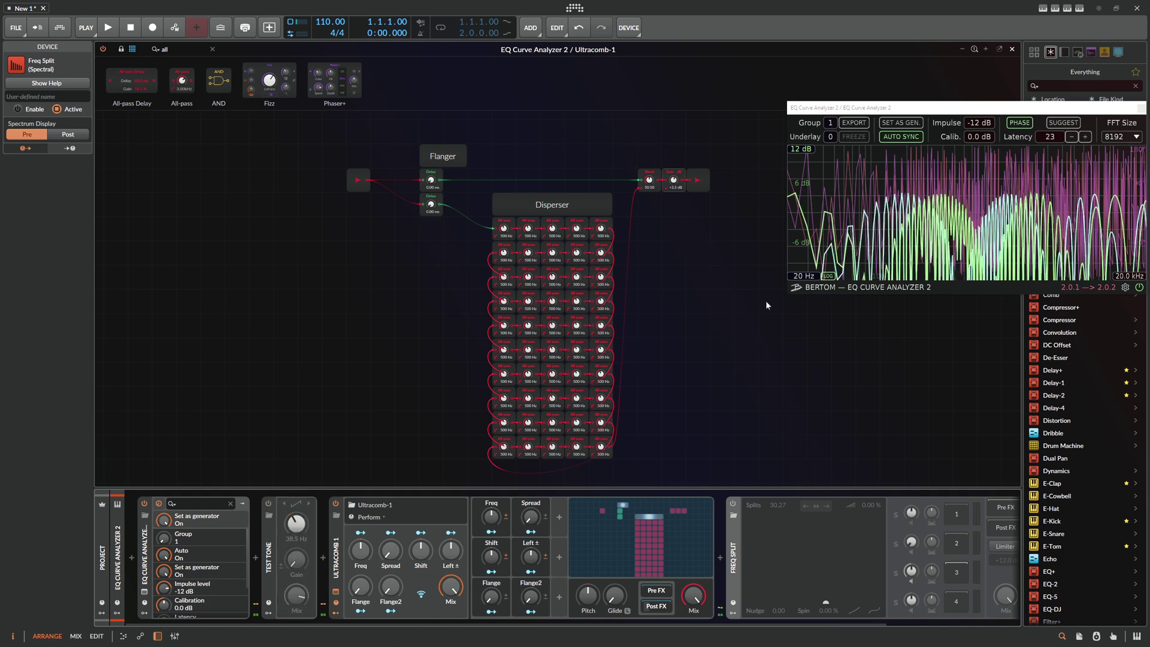
Step: Show Ultracomb-1's Post FX chain, set the Freq Shifter's Mix to 0.00 %, and apply the analyzer's suggested latency
left_click_drag(899, 108, 769, 88)
left_click(656, 606)
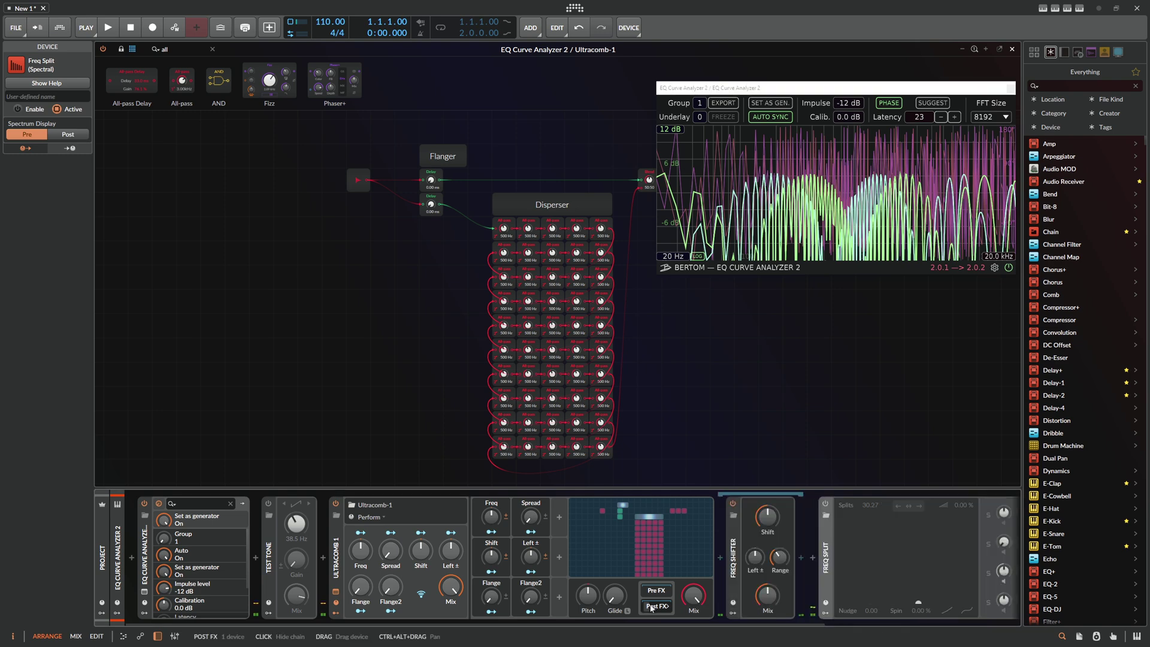
left_click_drag(770, 596, 770, 596)
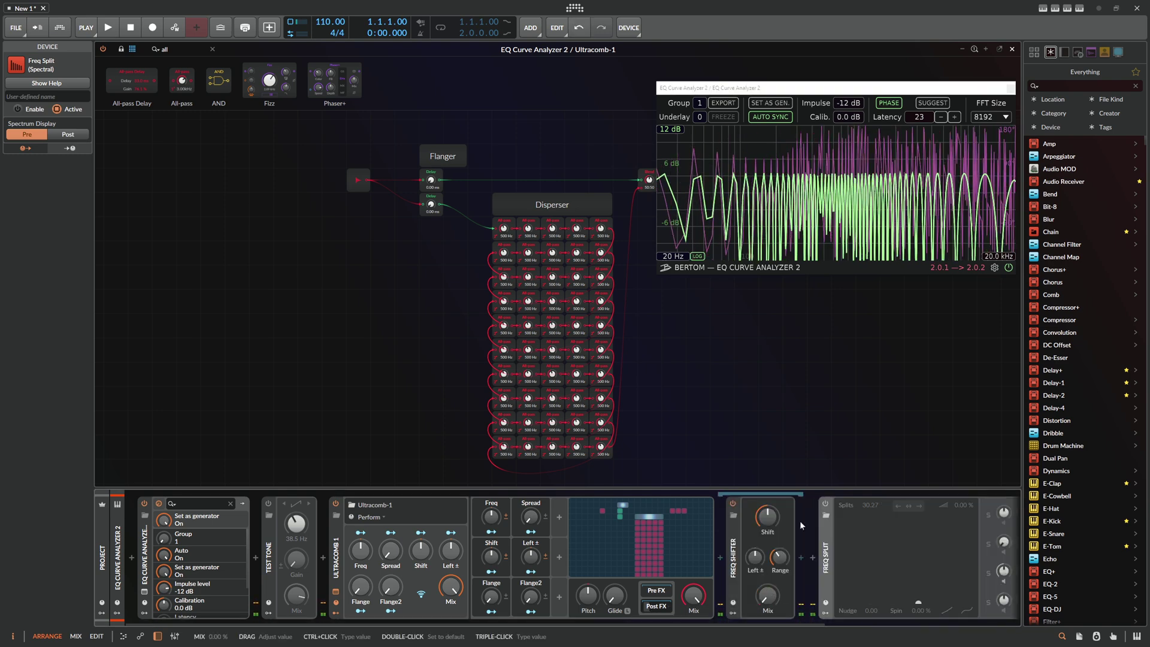
left_click(936, 102)
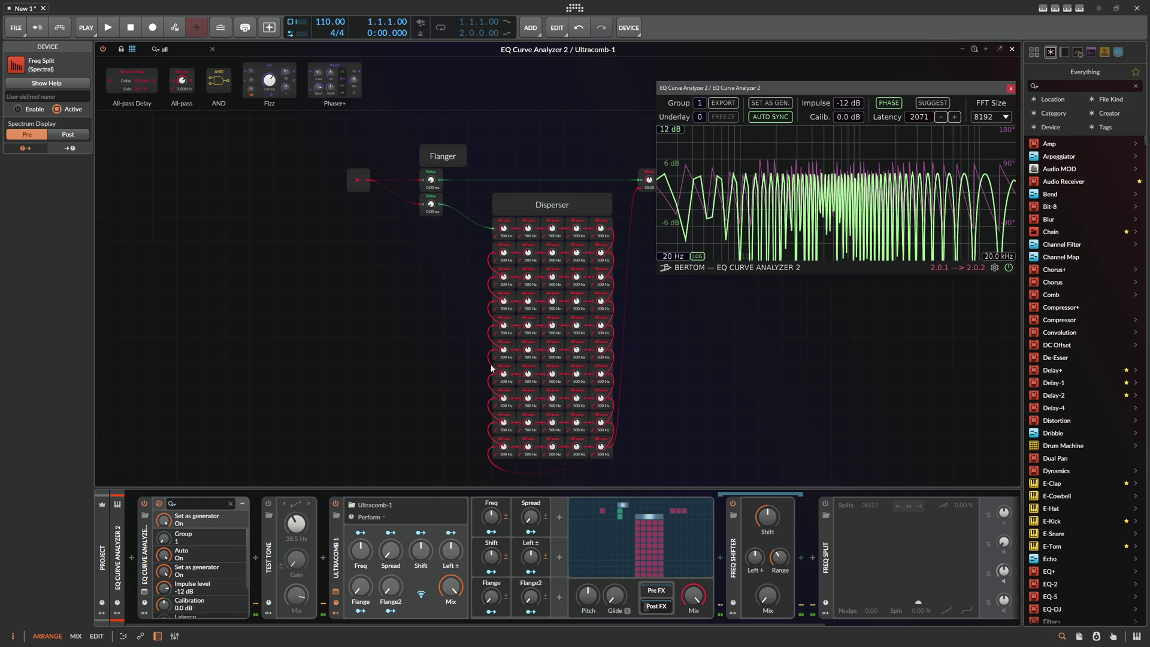
mouse_move(876, 208)
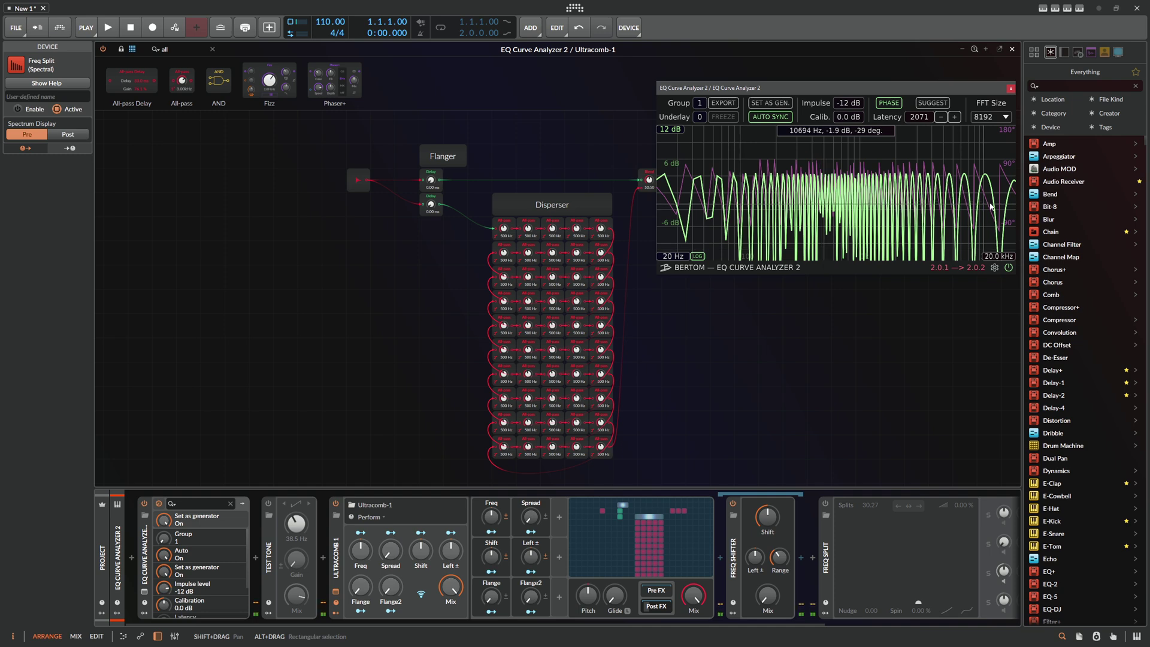
Step: Sweep Ultracomb-1's Freq macro, raise its Spread macro while watching the analyzer's notch curve, and select the Ultracomb-1 device
left_click_drag(361, 550, 361, 543)
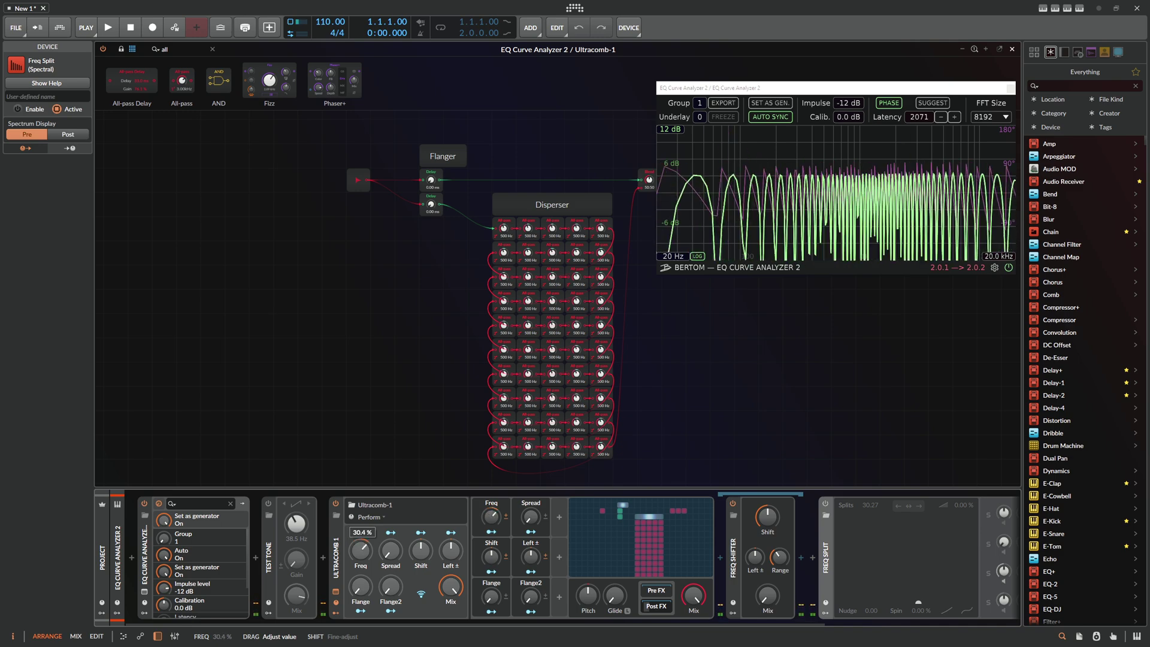
left_click(389, 551)
left_click_drag(390, 551, 391, 503)
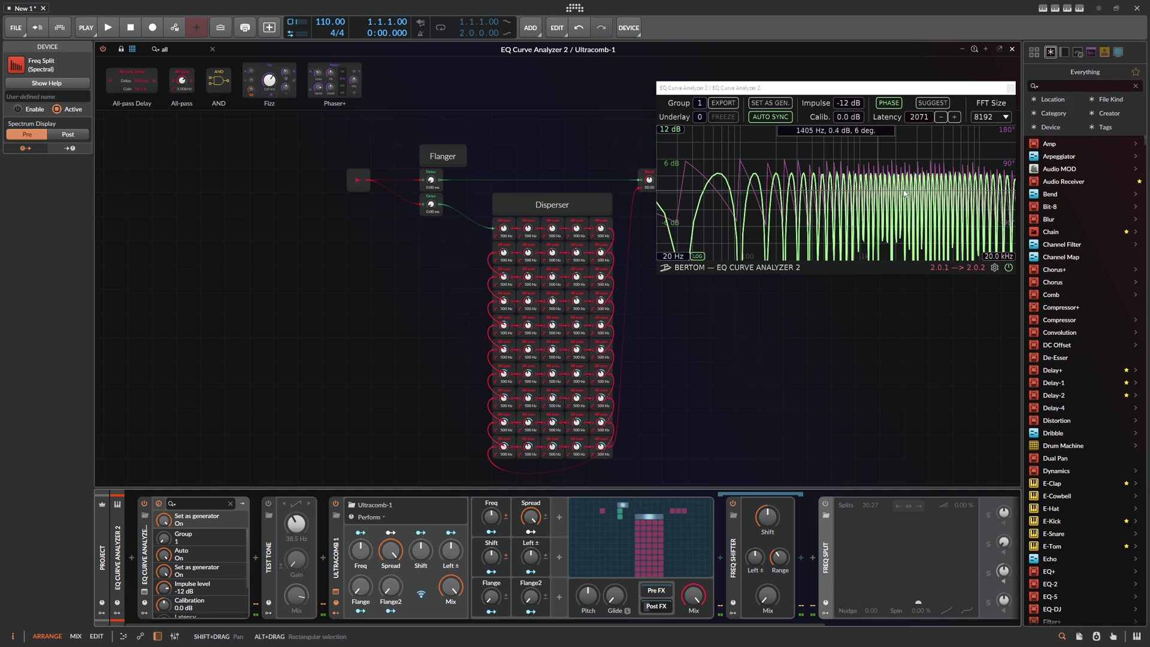
left_click_drag(718, 90, 849, 85)
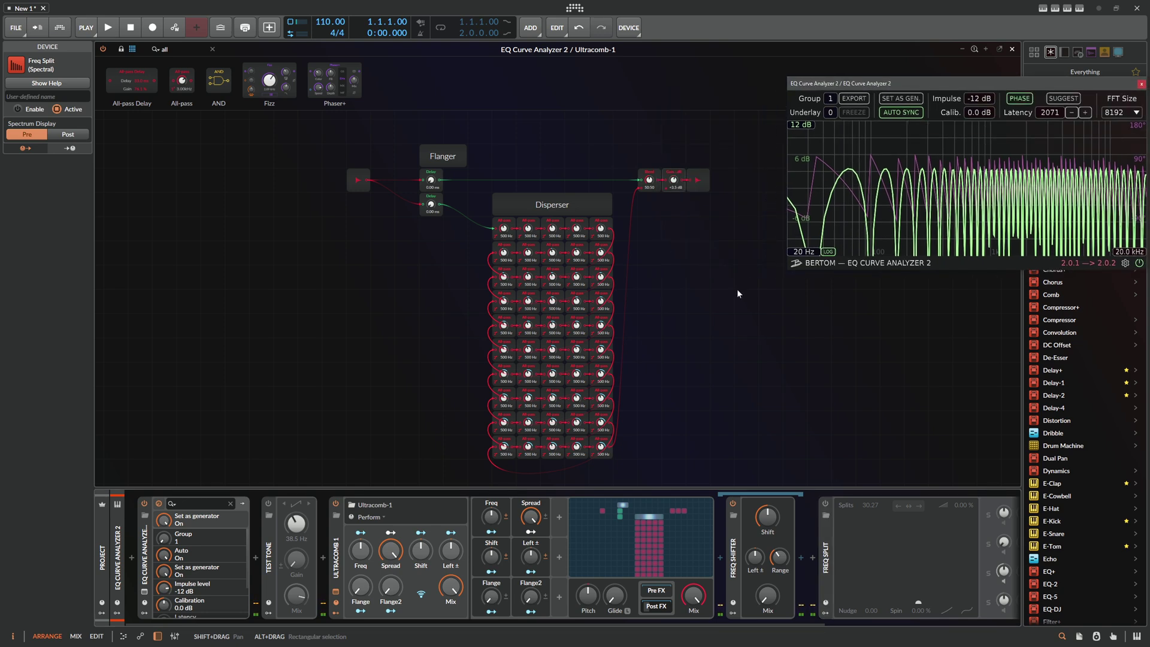
left_click(336, 548)
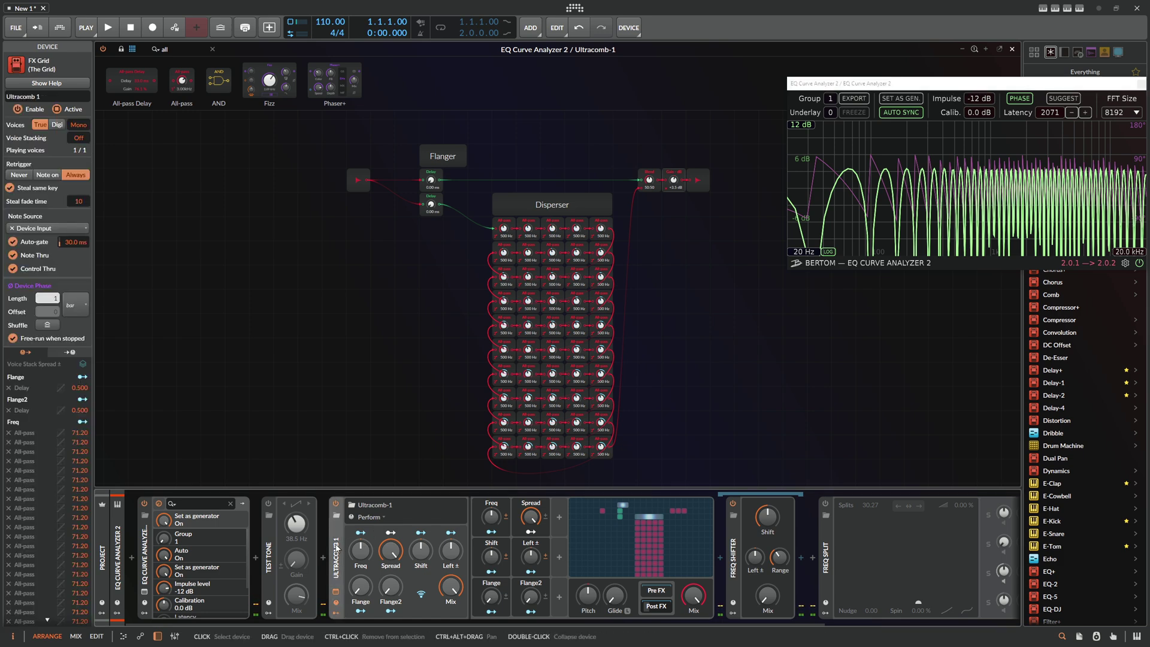